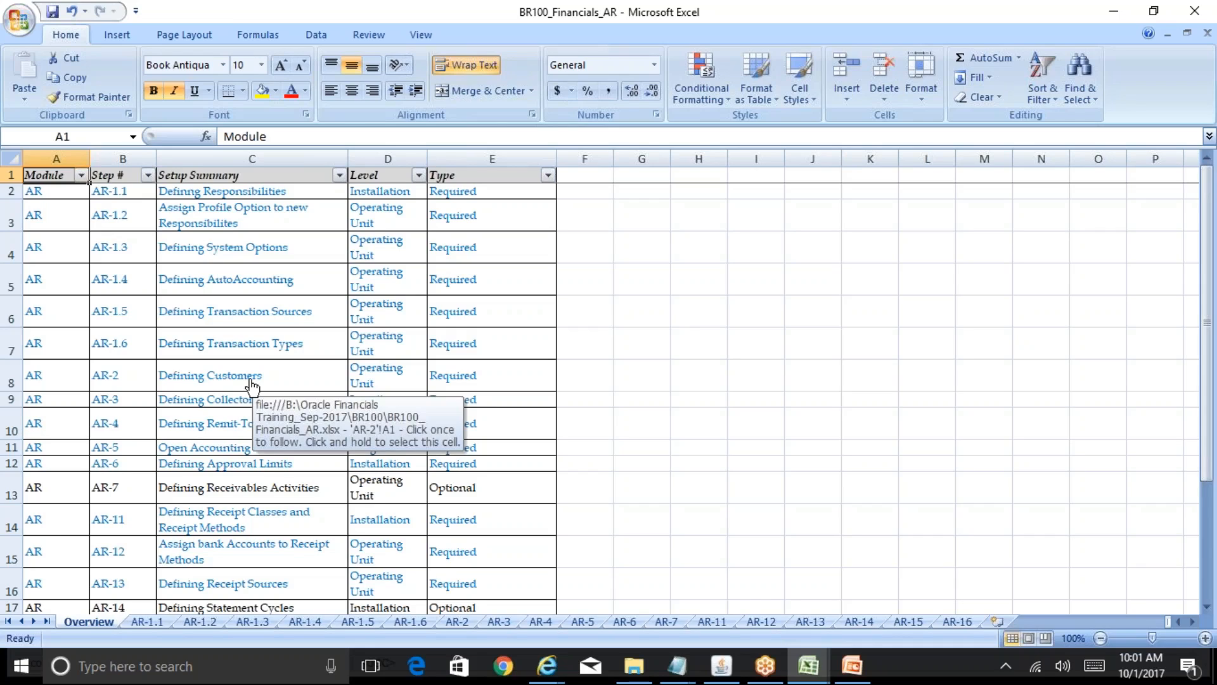
- Switch from the Excel AR setup list to the Oracle Transaction Types form
click(721, 666)
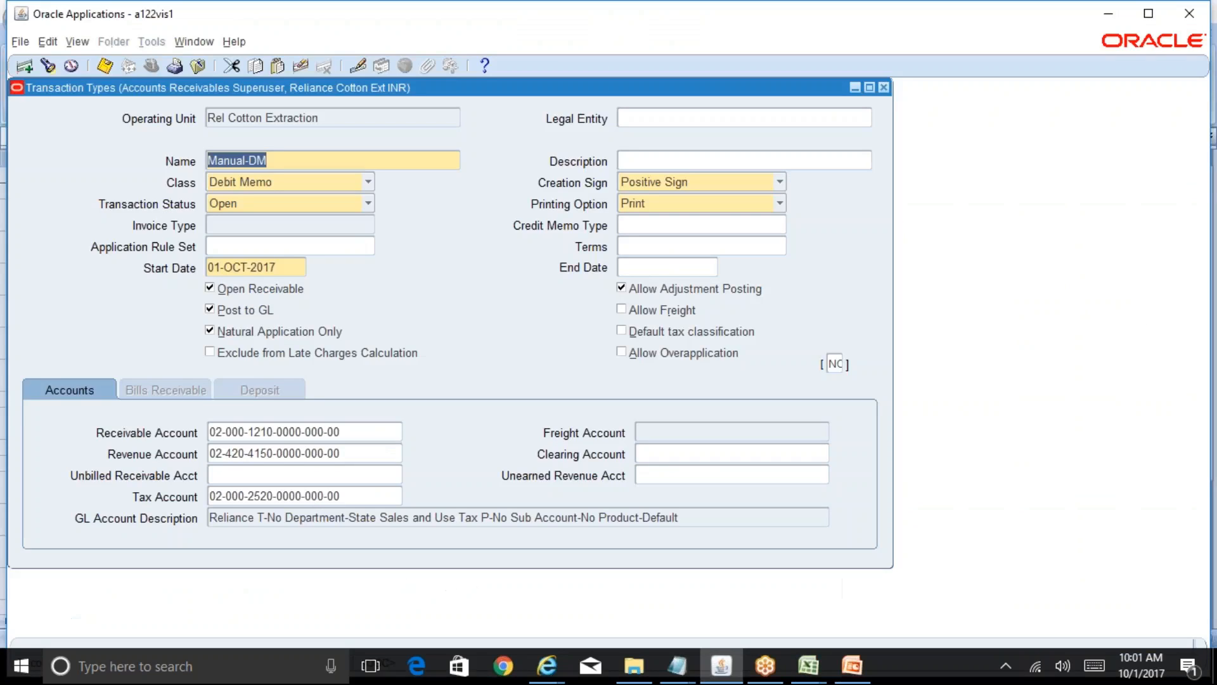
- Close Transaction Types and bring up the Create/Maintain Customers search page in the browser
click(884, 87)
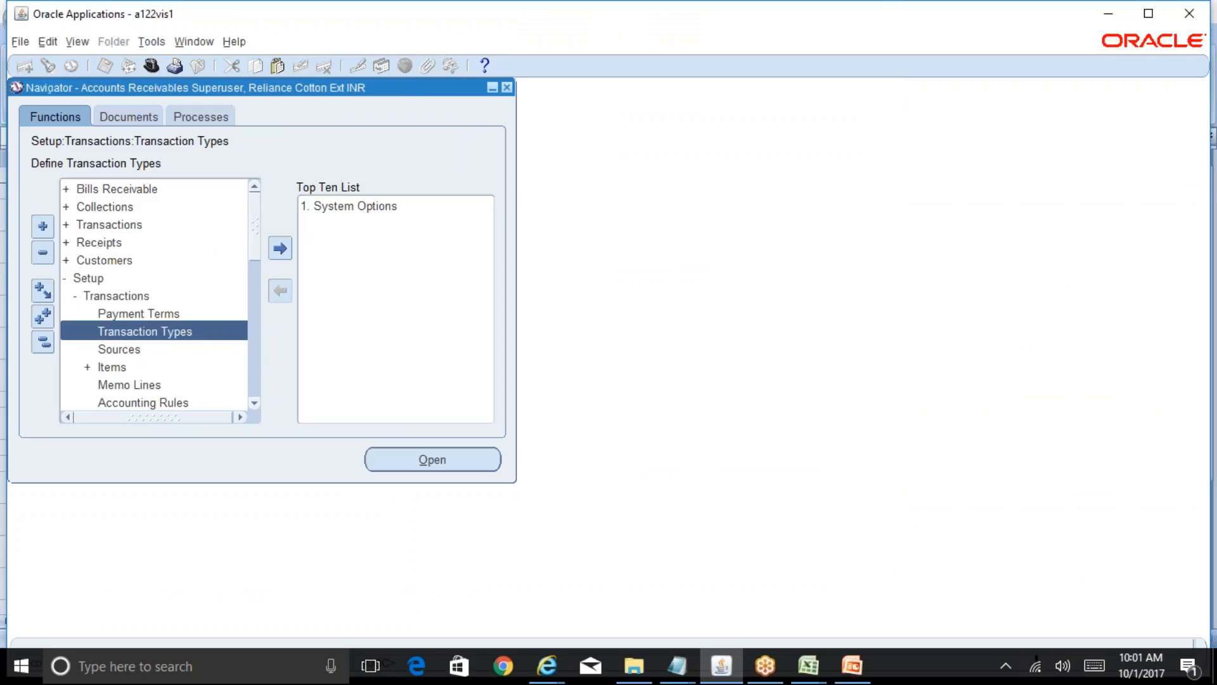
click(43, 349)
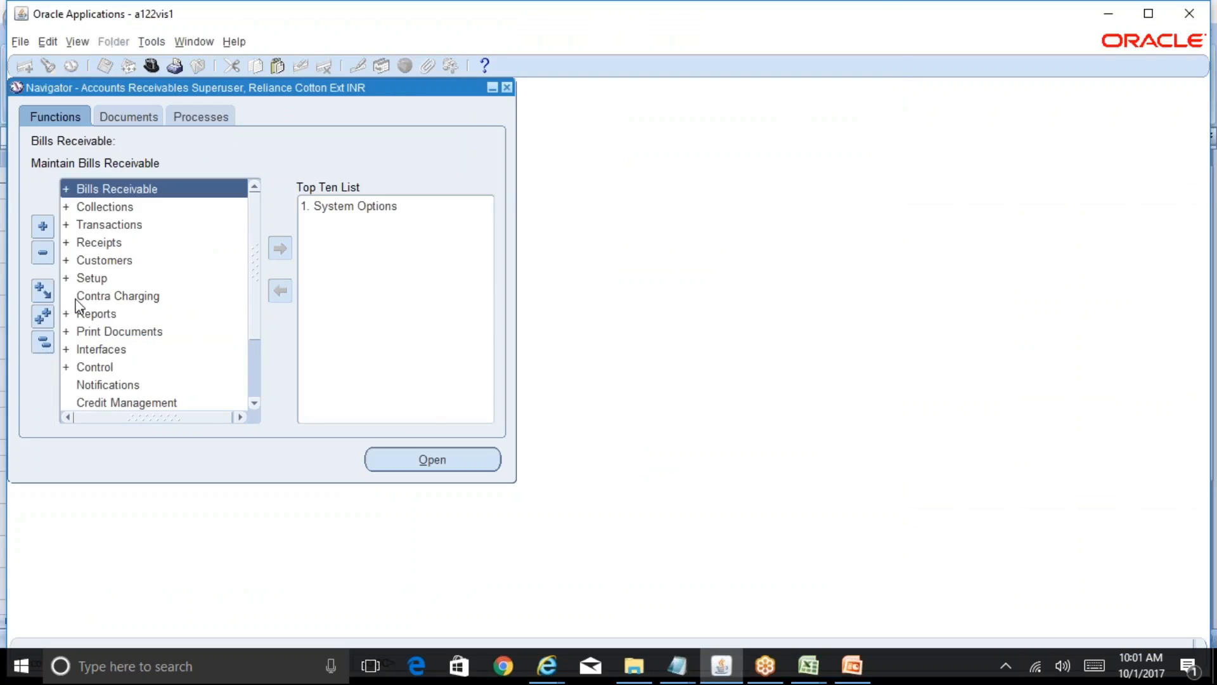
double_click(105, 260)
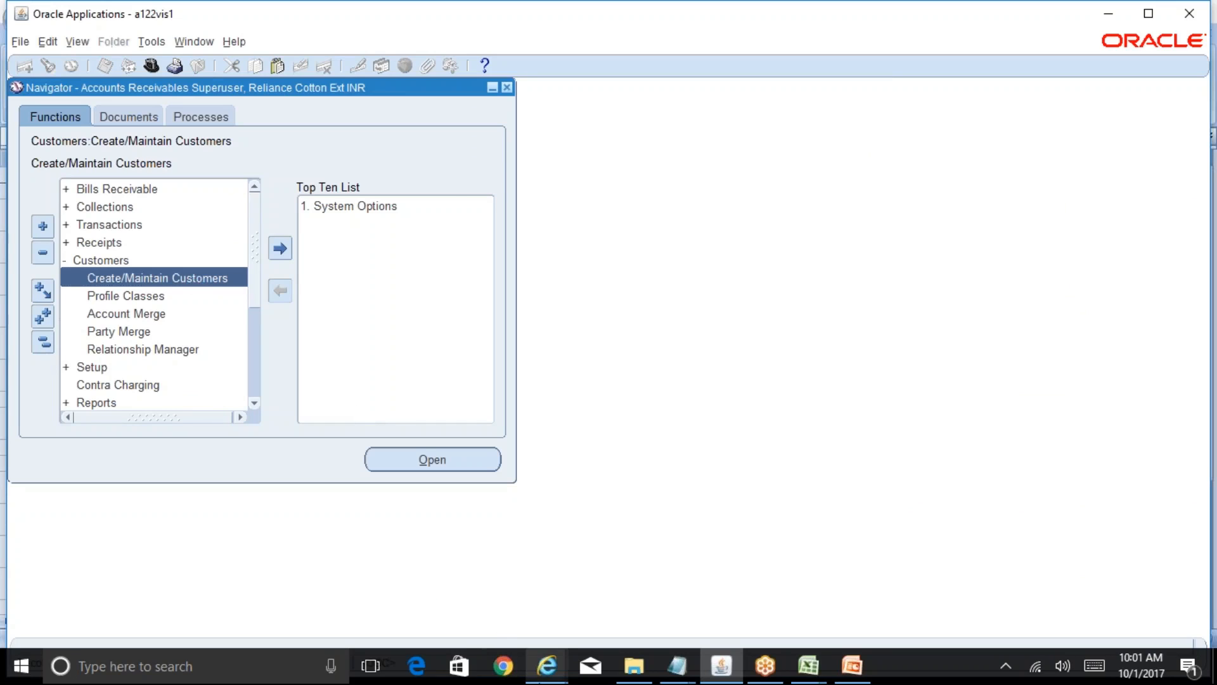
click(546, 666)
click(758, 600)
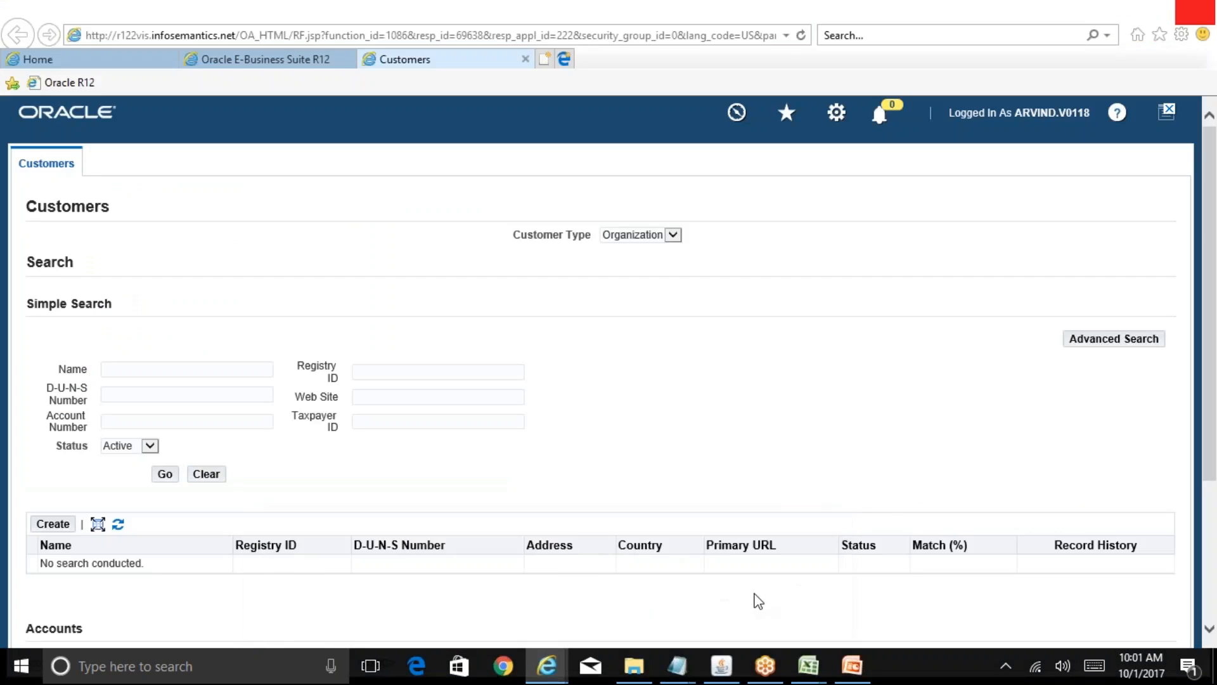
- Create a new organization named 'ABC Customer' and look up Consolidation of Invoice values
click(50, 523)
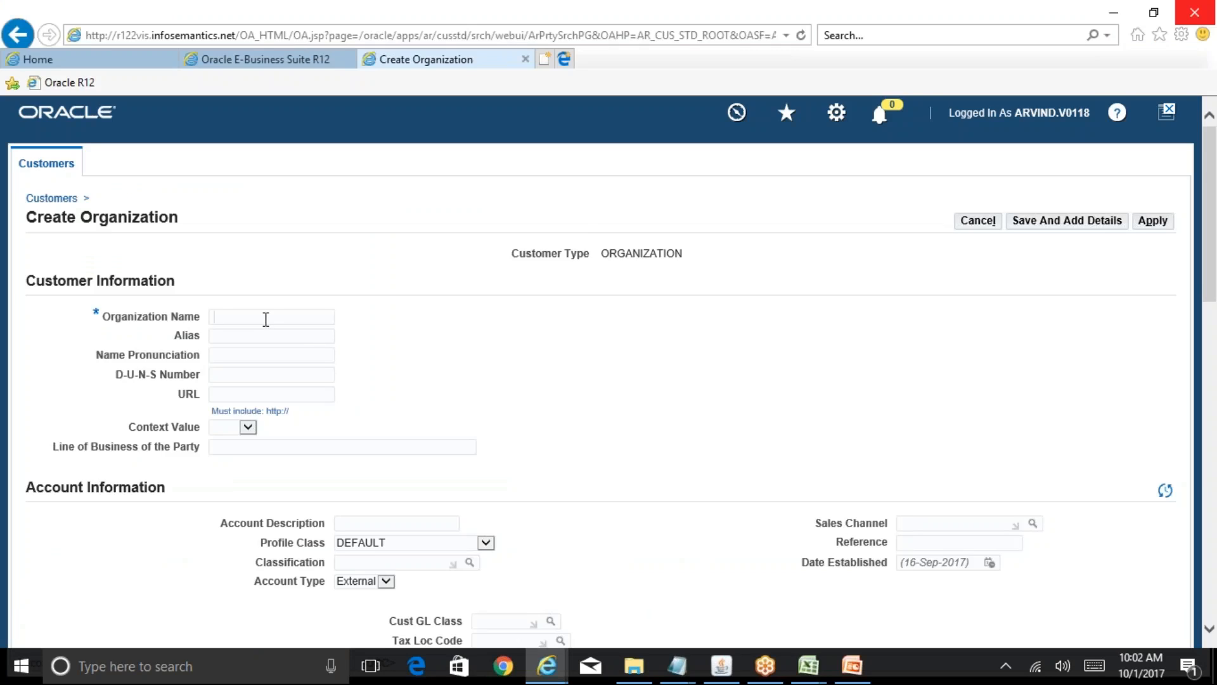
text(ABC Customer)
drag(1211, 272, 1214, 397)
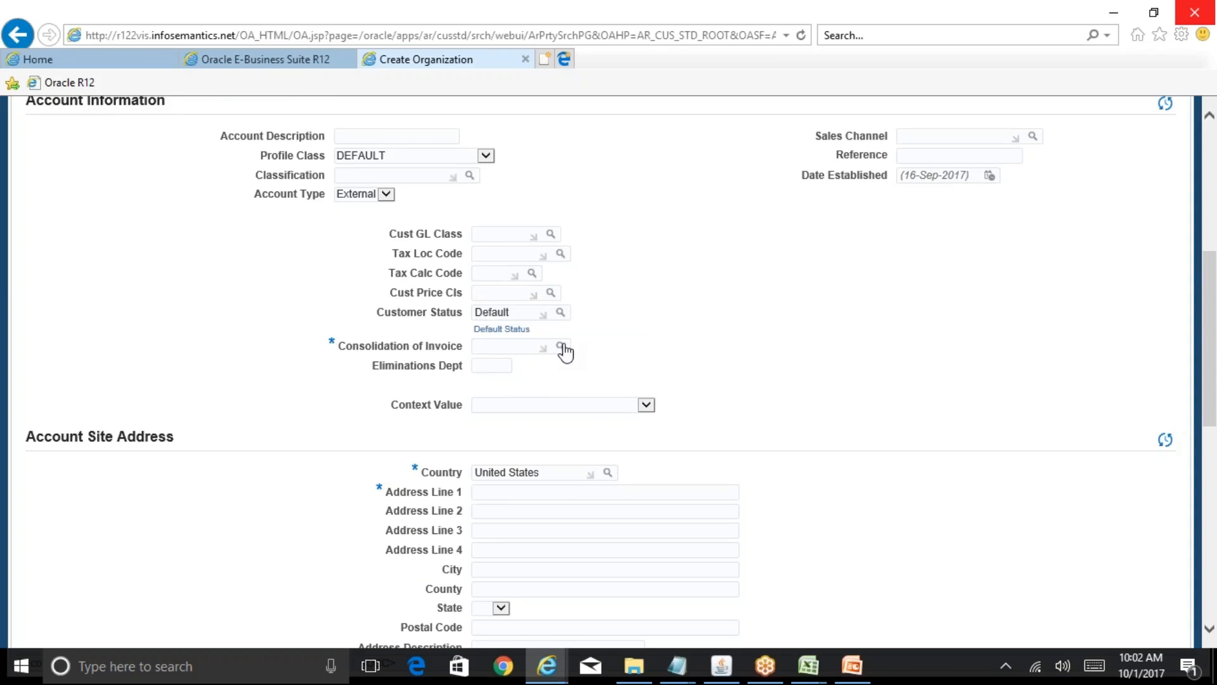
click(562, 347)
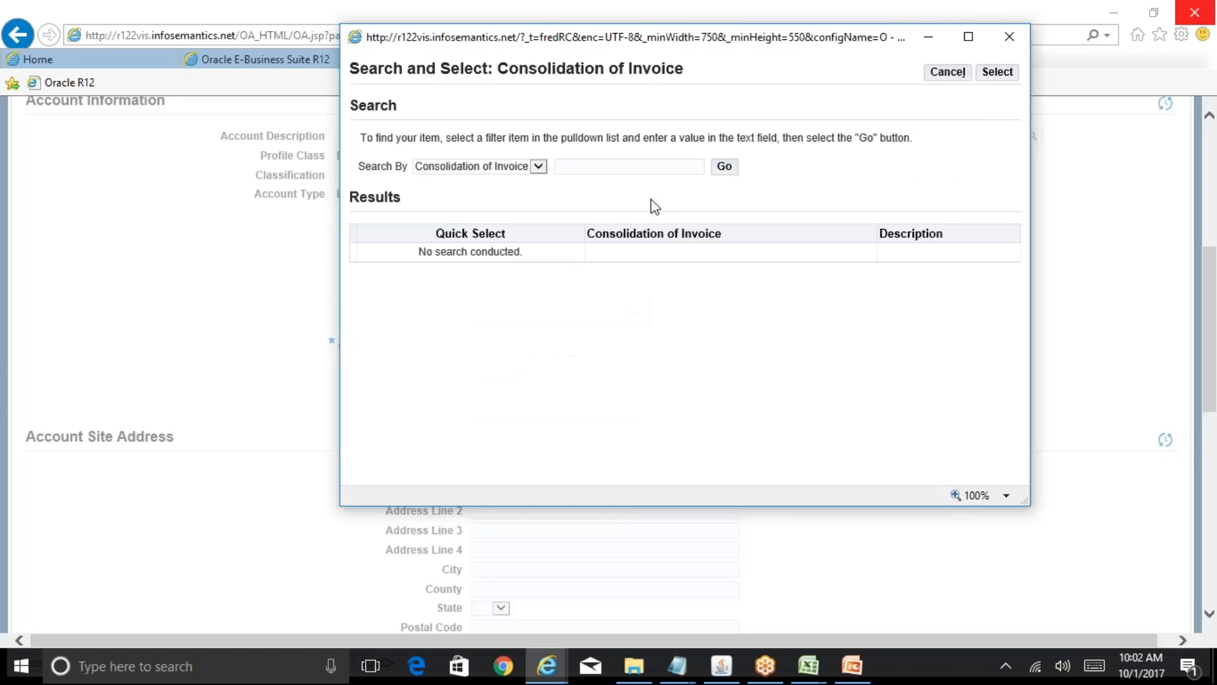
- Set Consolidation of Invoice to C (No) and change the site country from United States to India
click(733, 170)
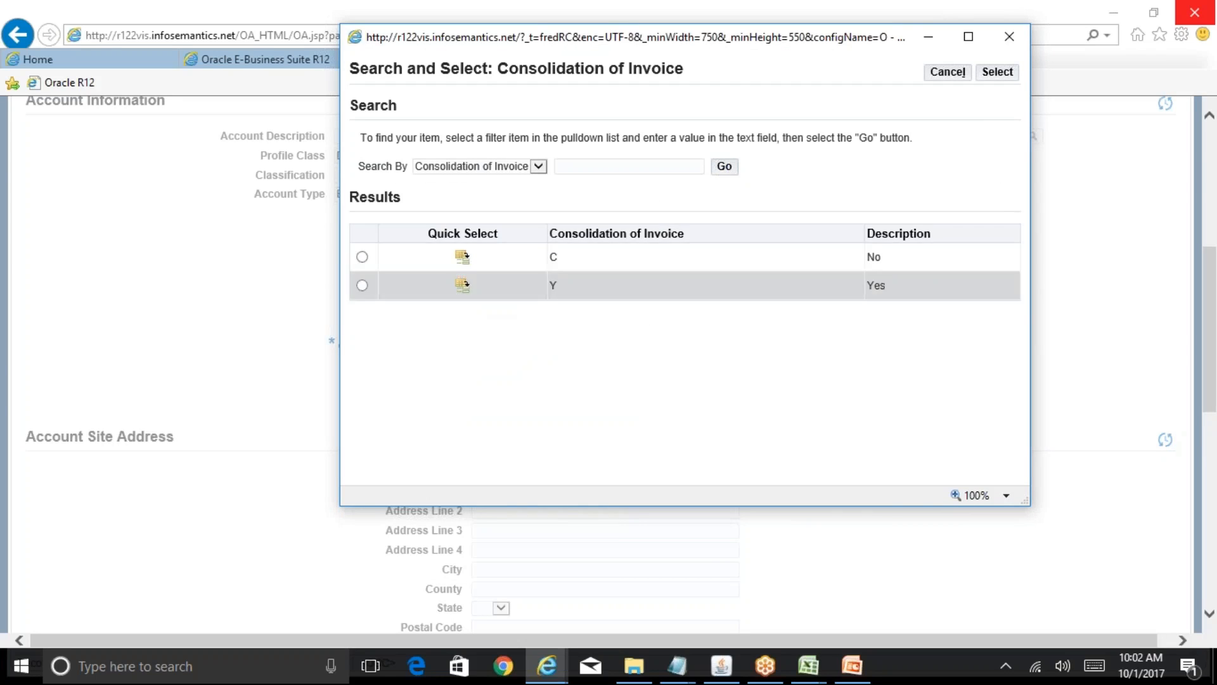
click(462, 260)
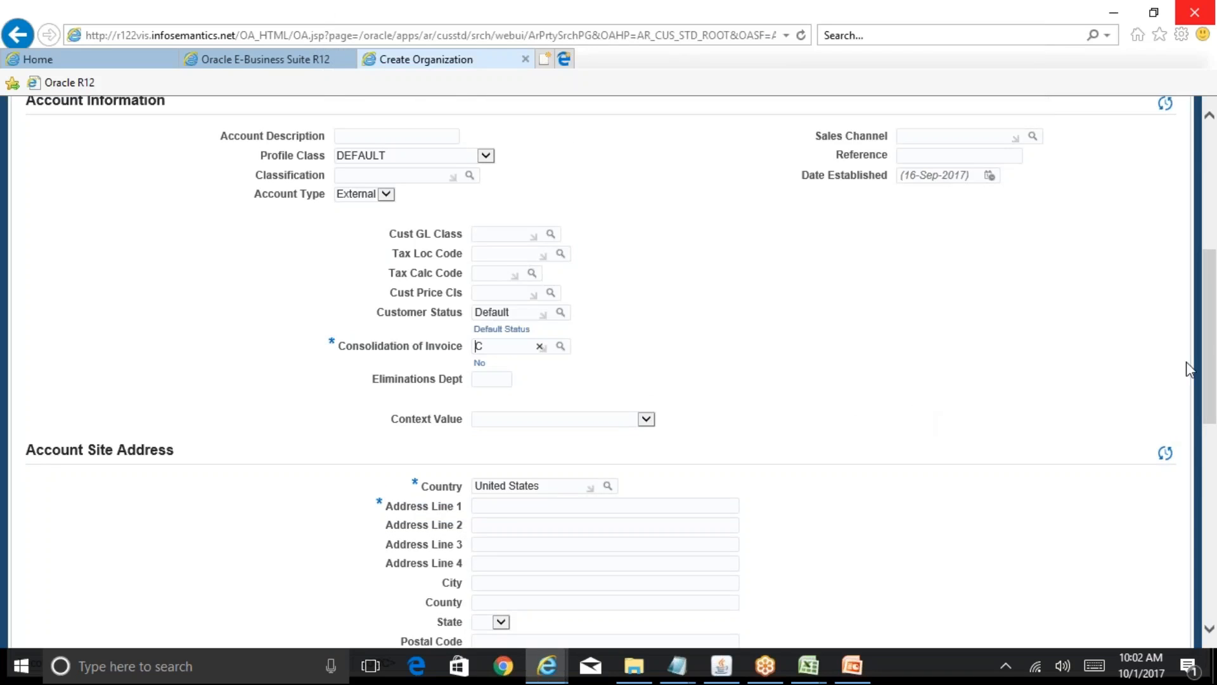
drag(1213, 315, 1181, 394)
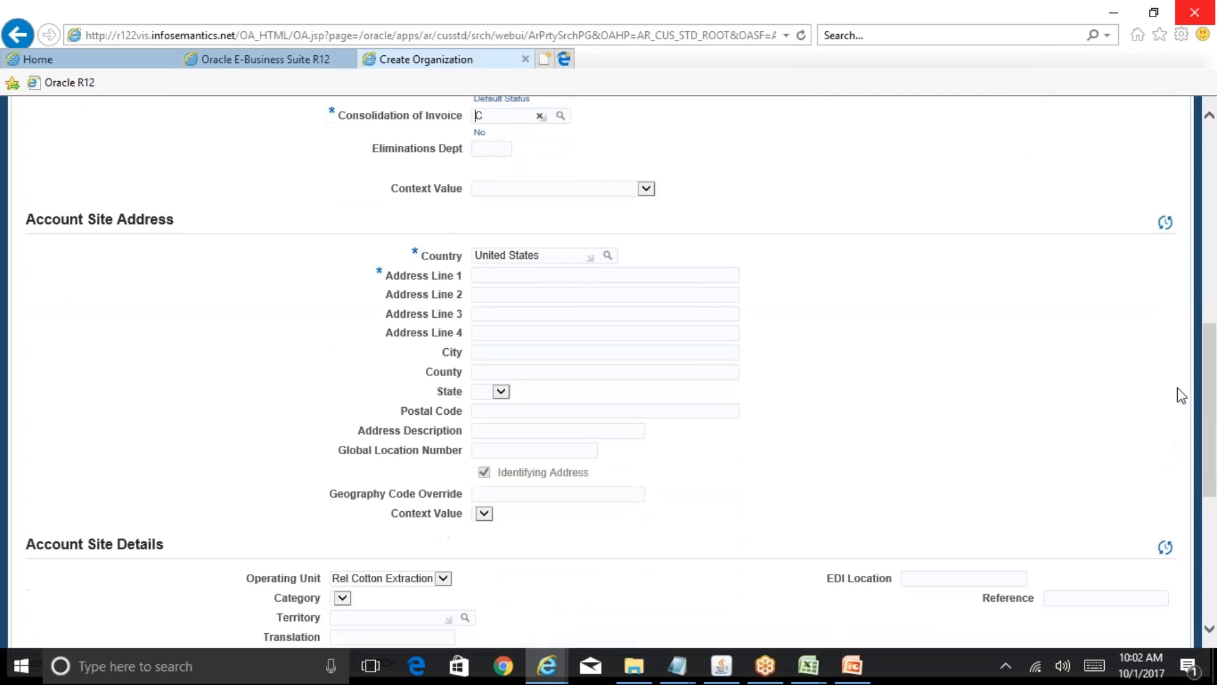
drag(546, 255, 451, 249)
text(India)
key(Tab)
click(864, 669)
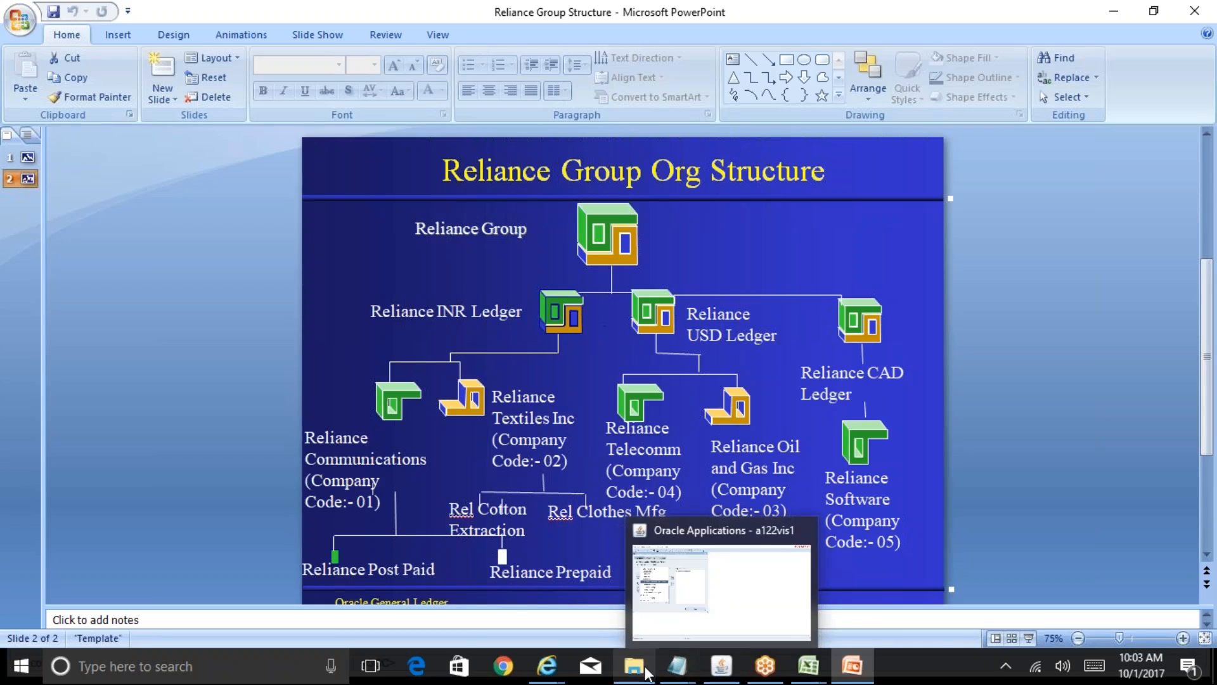
- Return from the org structure slide to ABC Customer's Create Organization page
mouse_move(549, 677)
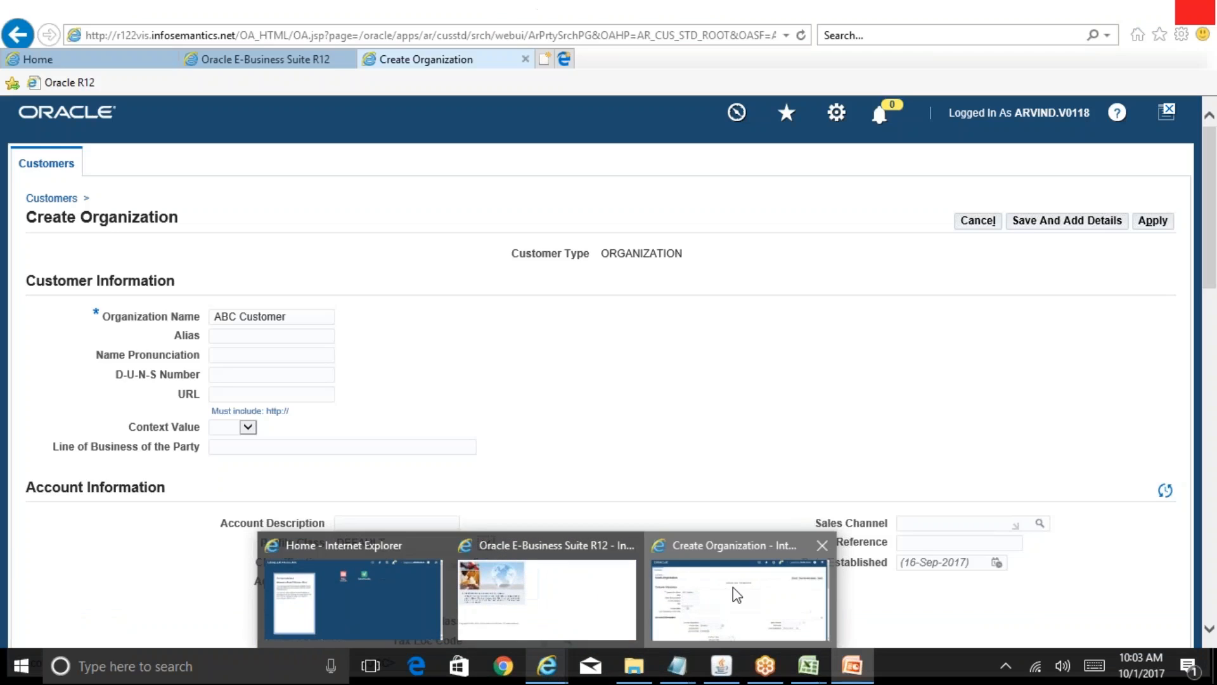
click(732, 593)
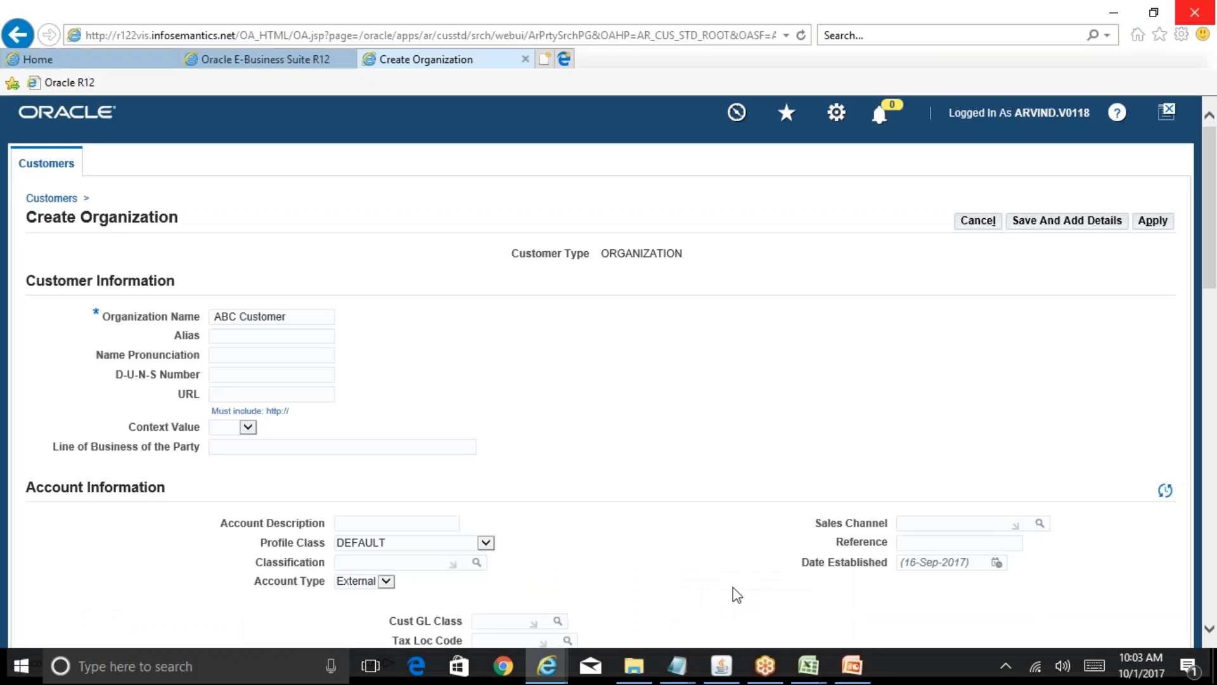
drag(1213, 201, 1215, 413)
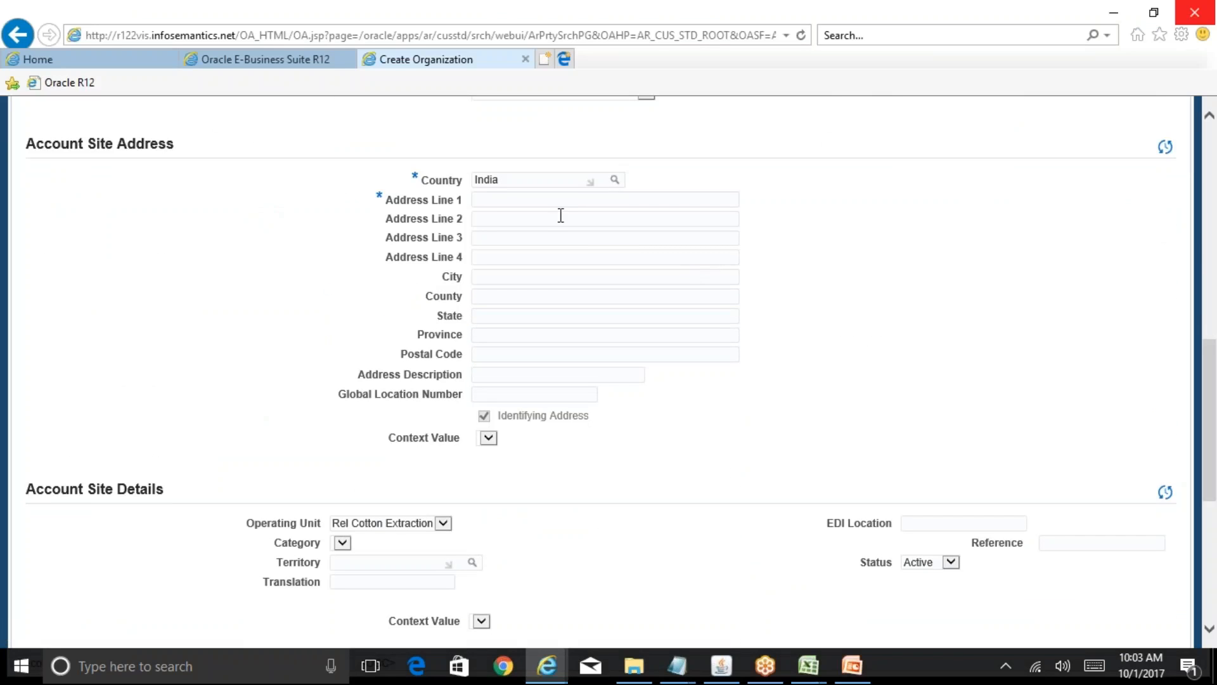
click(539, 199)
key(Tab)
key(Tab)
key(Tab)
key(Tab)
key(shift+Tab)
key(shift+Tab)
key(shift+Tab)
click(576, 204)
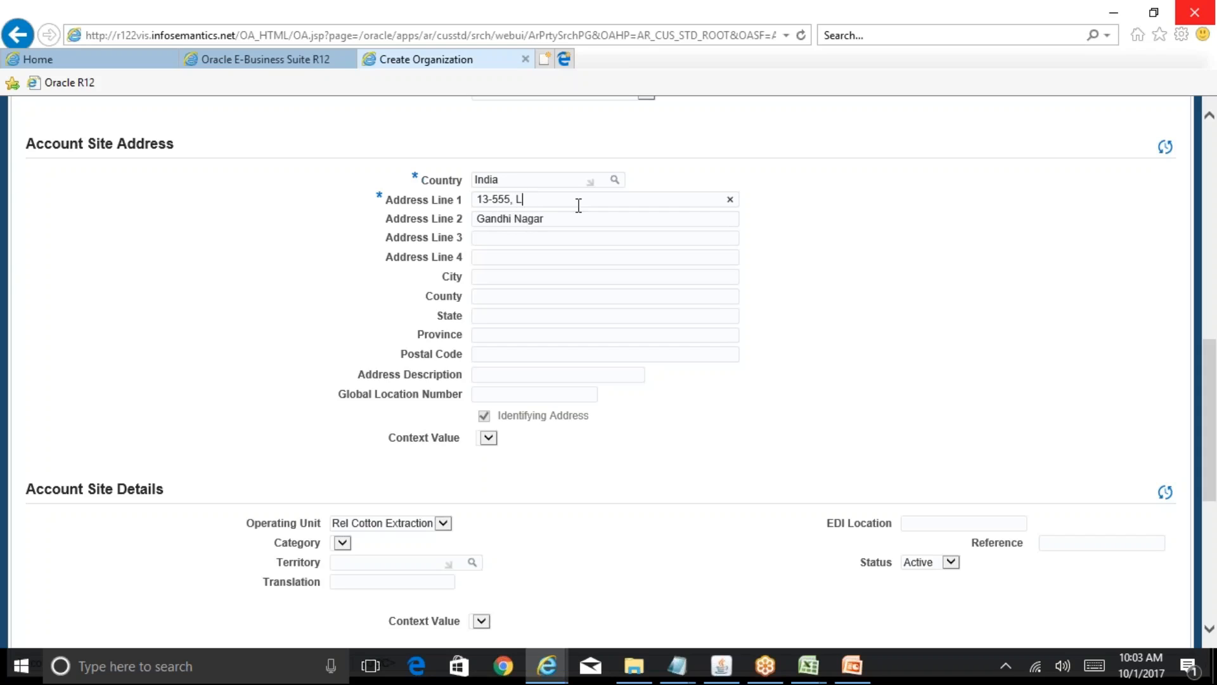
key(Tab)
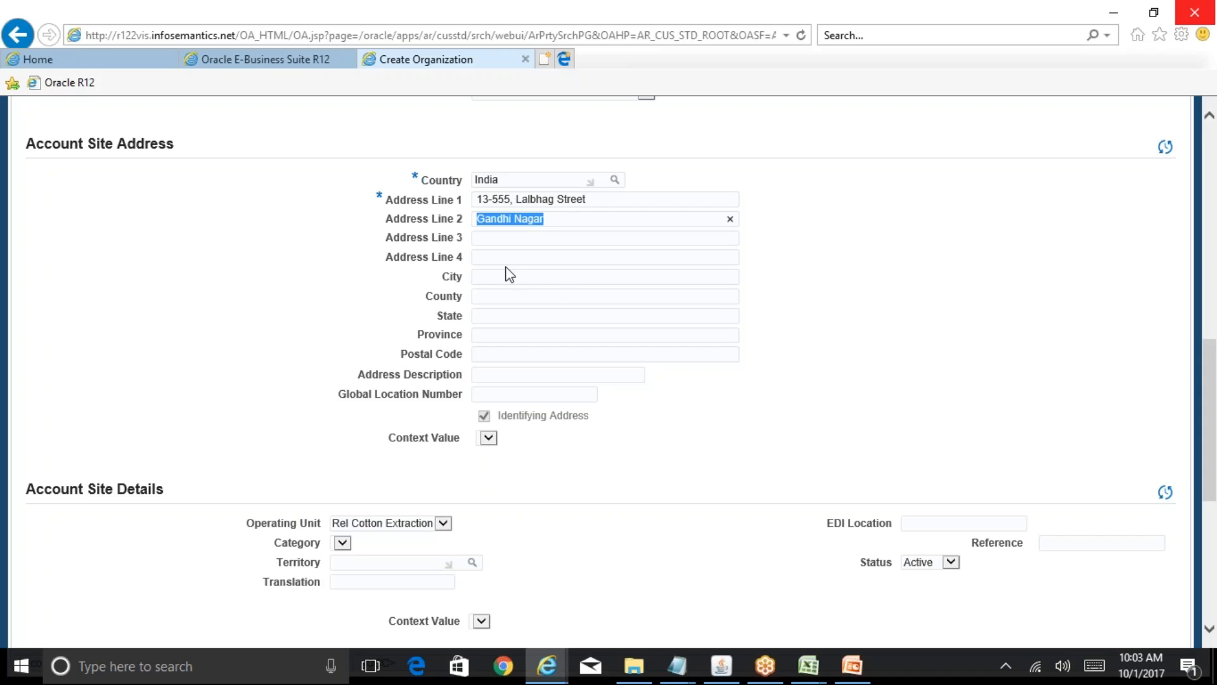
- Enter city Ahmedabad, state Gujarat and the postal code
click(507, 275)
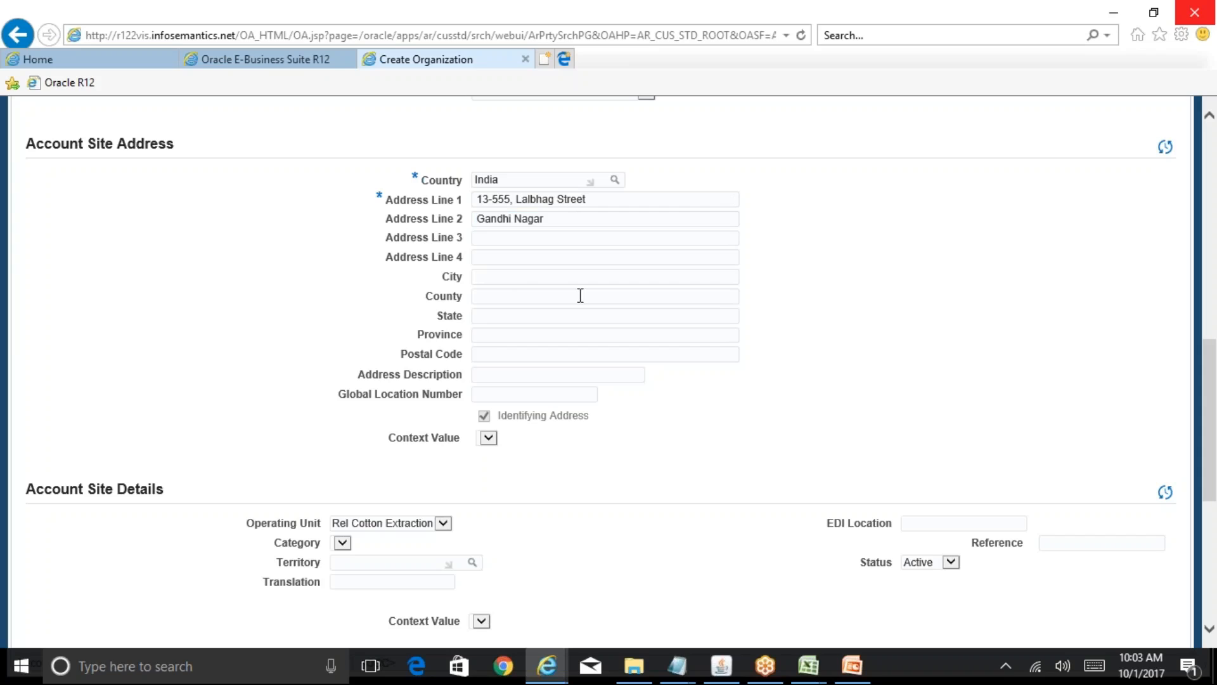
text(Ahmedabad)
key(Tab)
key(Tab)
text(Gujarat)
key(Tab)
key(Tab)
text(1100)
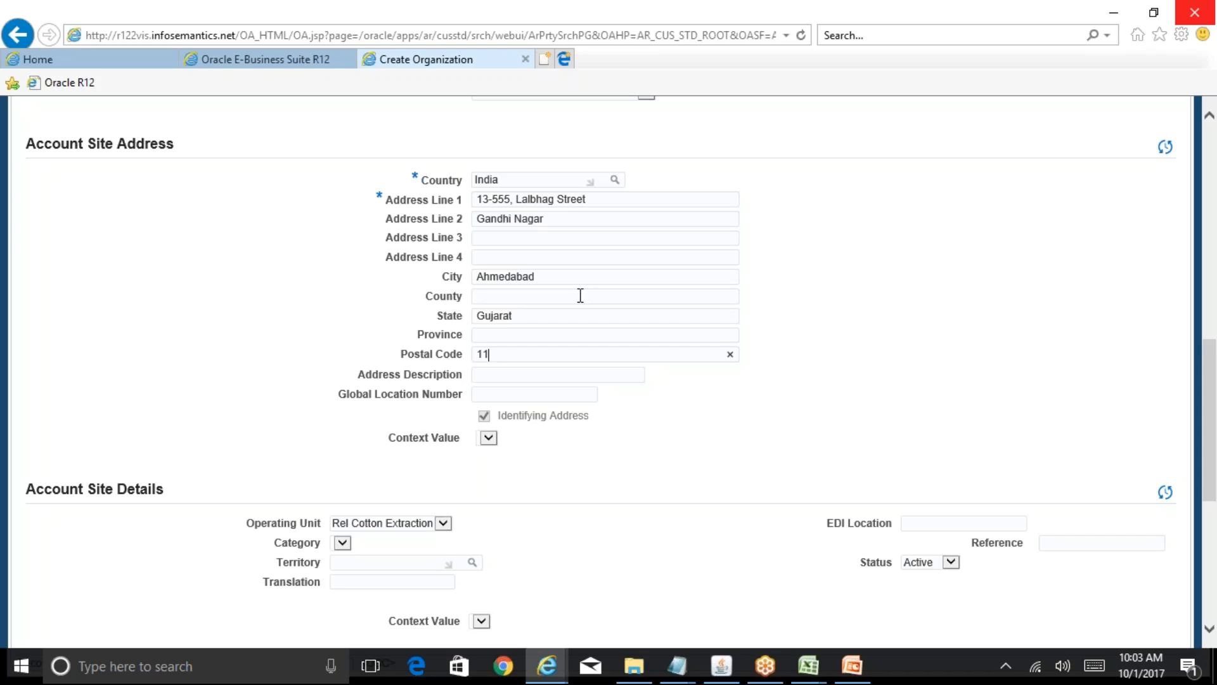
key(BackSpace)
key(BackSpace)
key(BackSpace)
text(20054)
drag(1216, 426, 1215, 496)
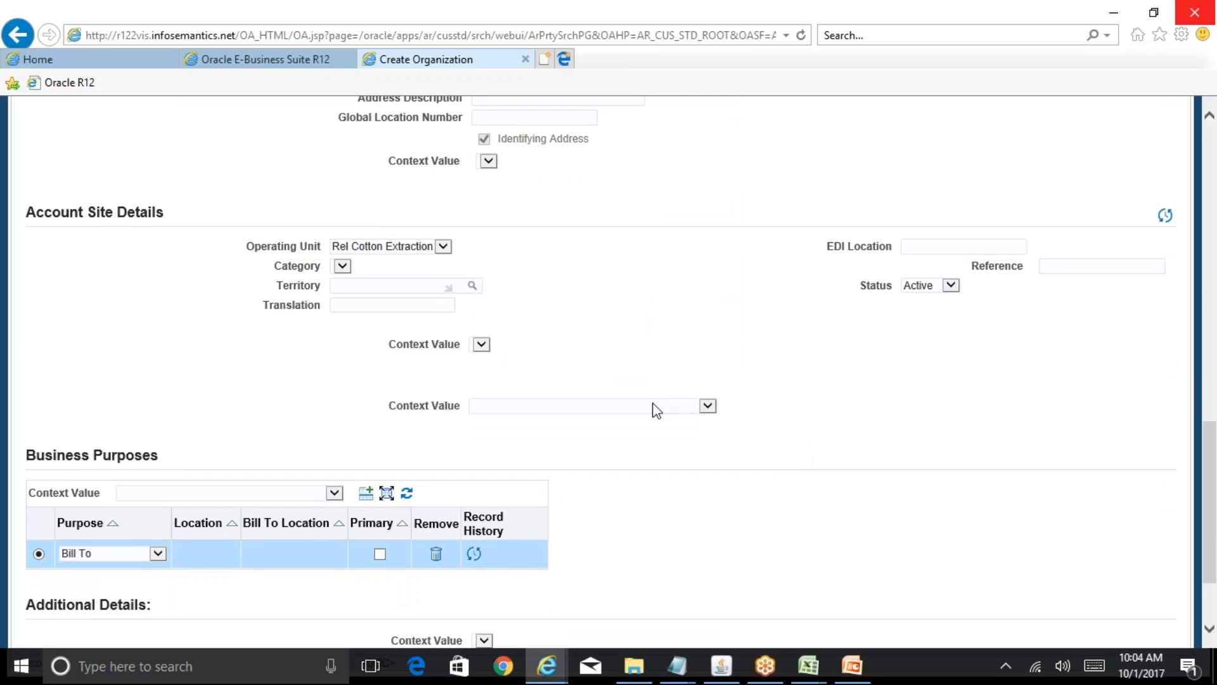
click(445, 249)
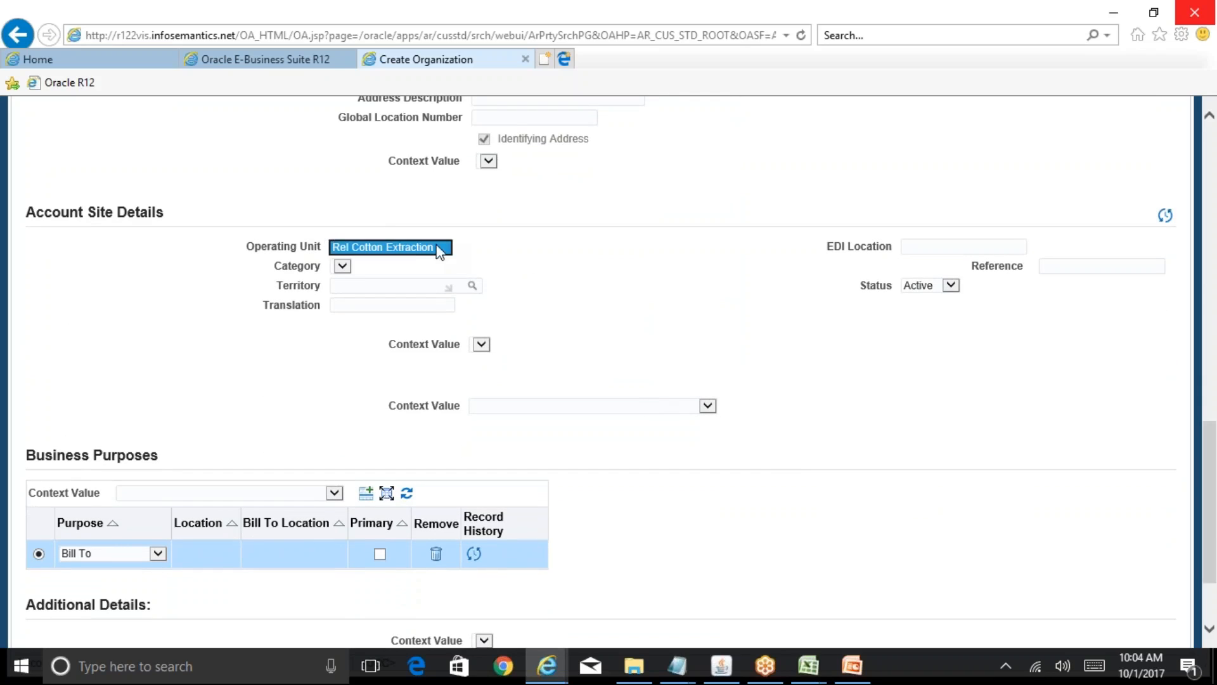
click(565, 261)
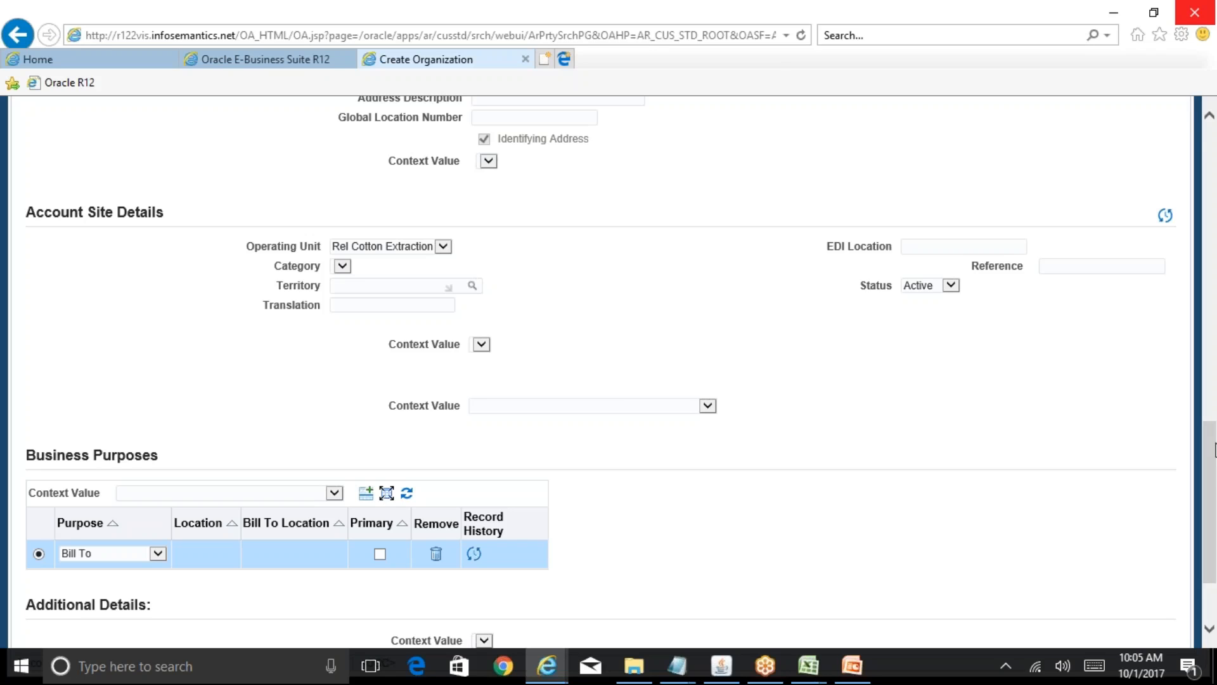
drag(1211, 453, 1213, 512)
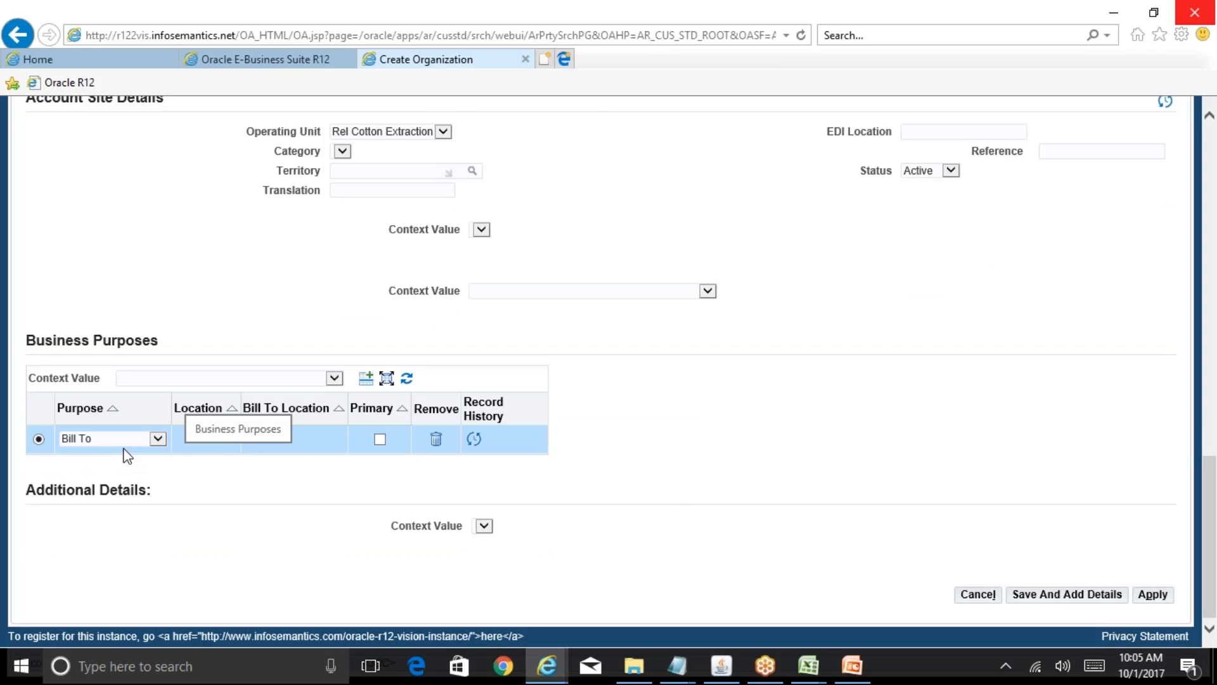
click(157, 440)
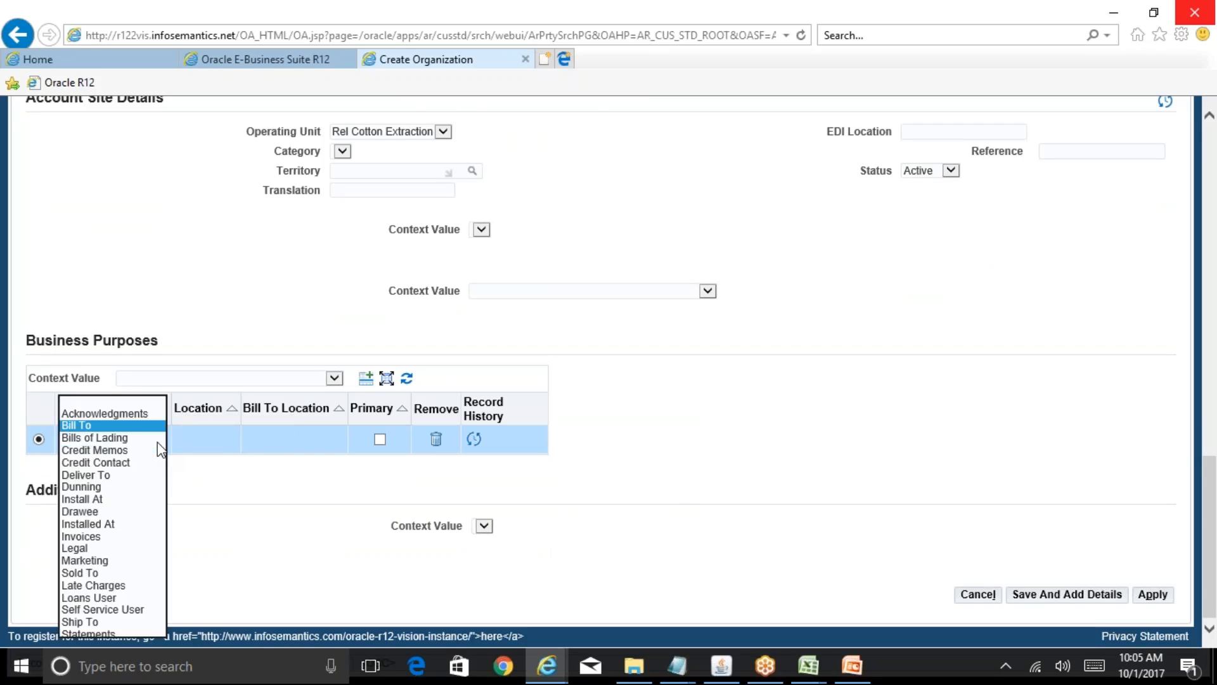
click(259, 470)
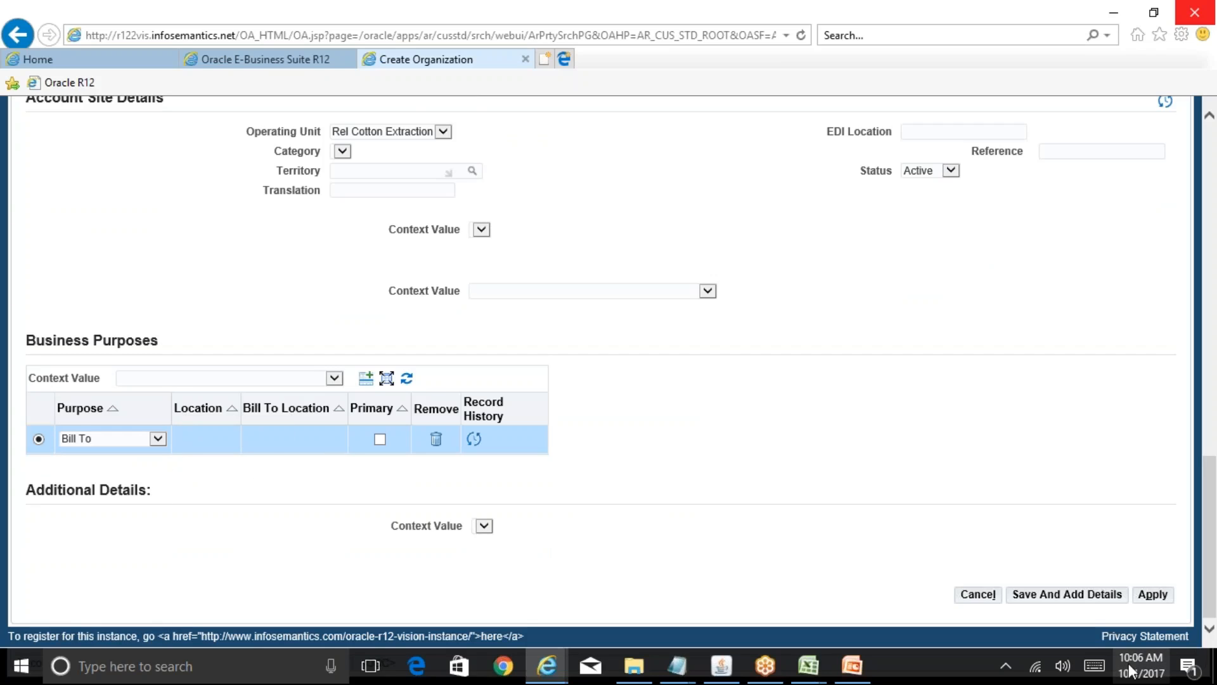
drag(1211, 599, 1215, 366)
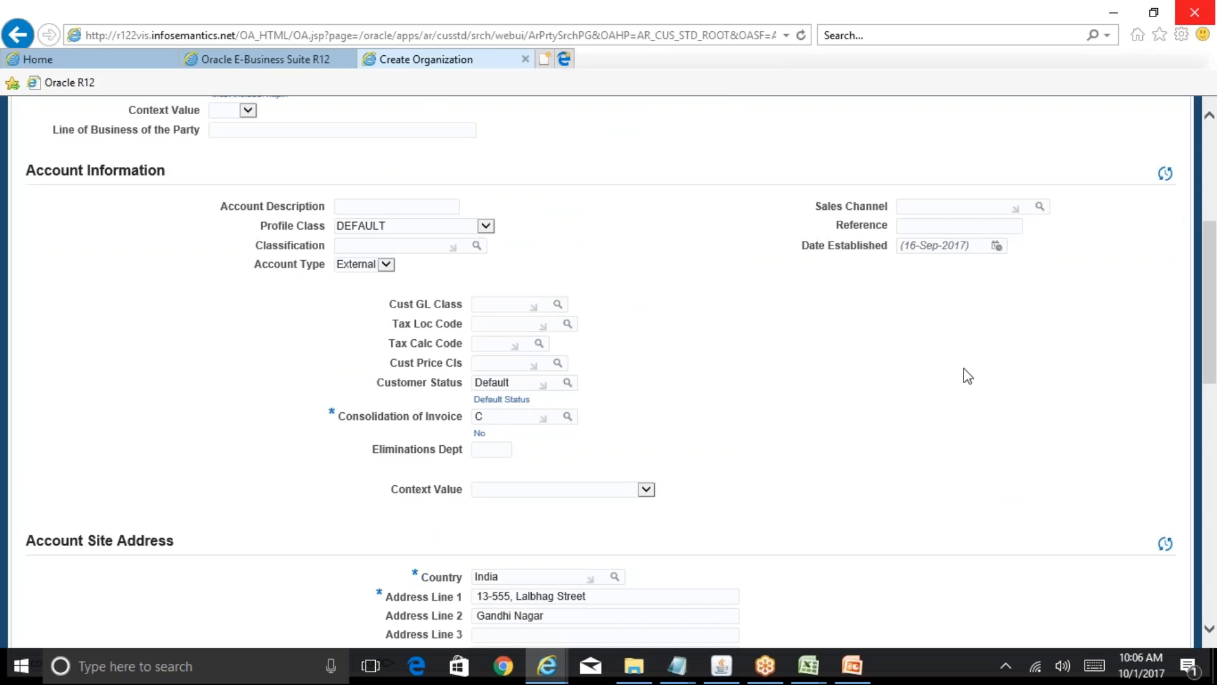
scroll(1214, 395, down, 5)
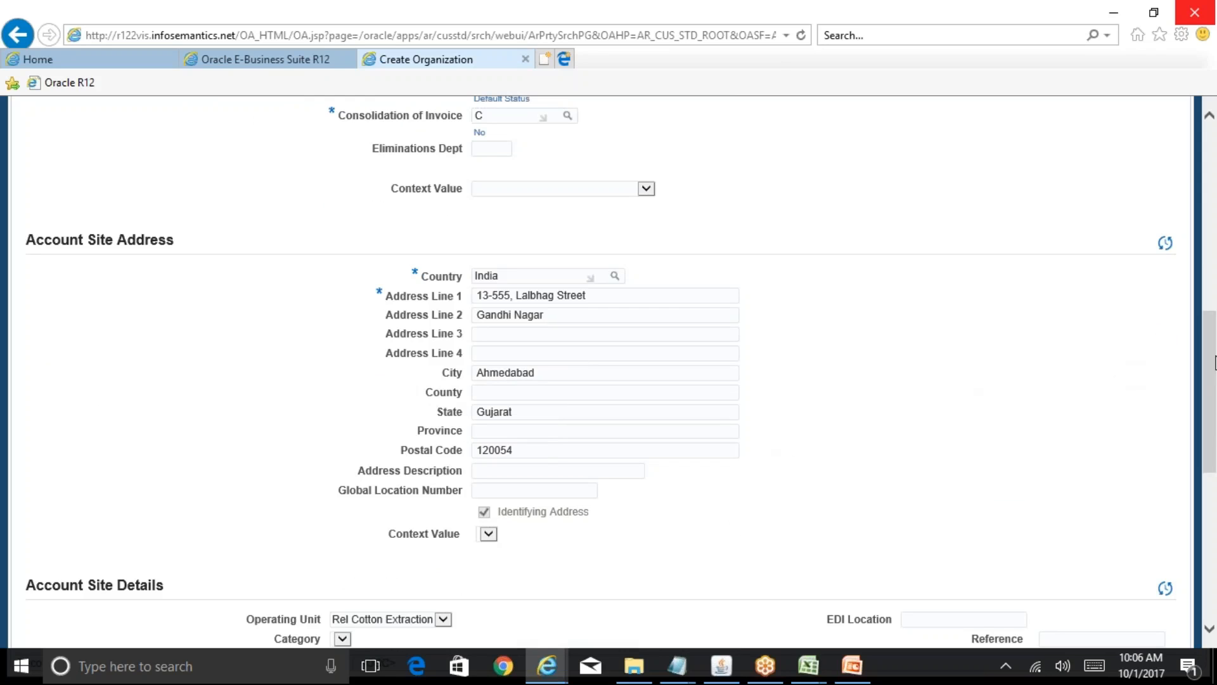
scroll(1214, 362, down, 7)
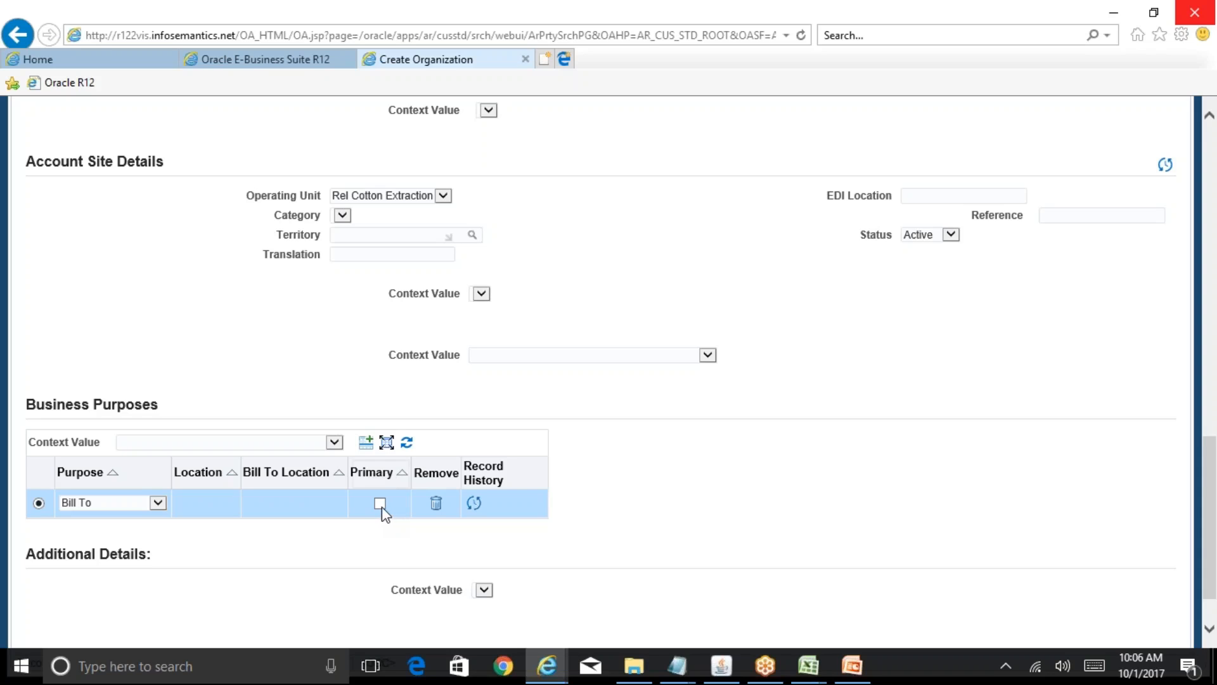
- Make the Bill To purpose primary and save ABC Customer with Save And Add Details
click(381, 504)
scroll(1210, 539, down, 2)
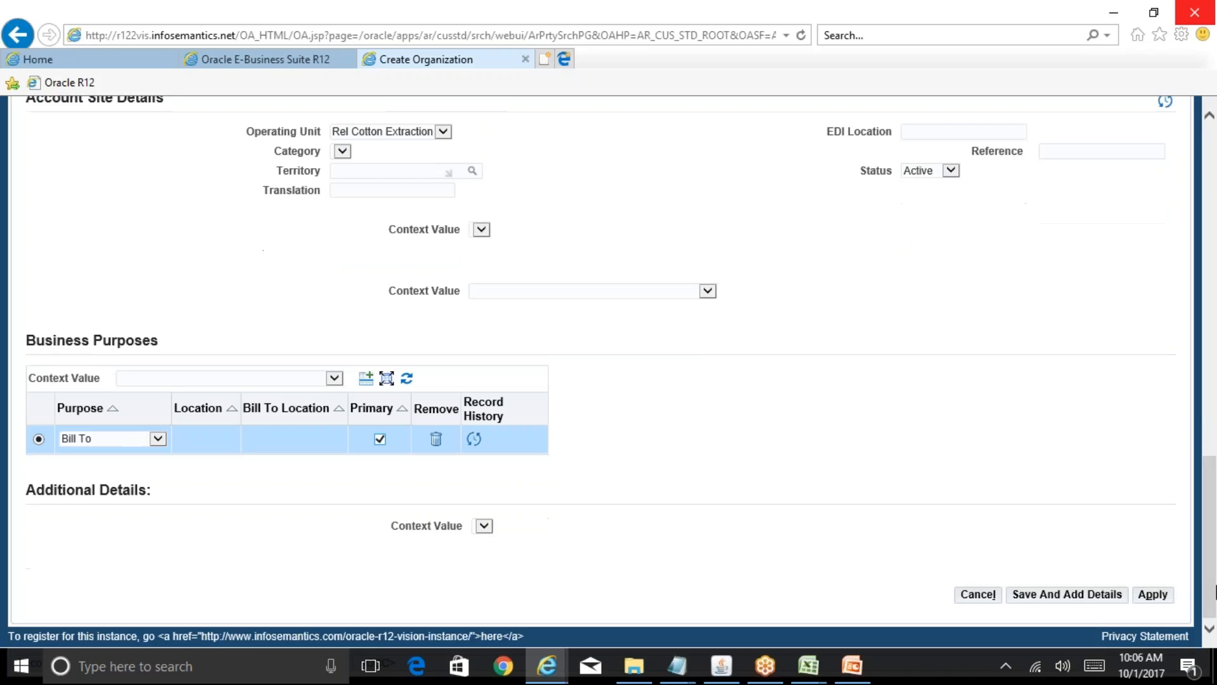
click(1092, 596)
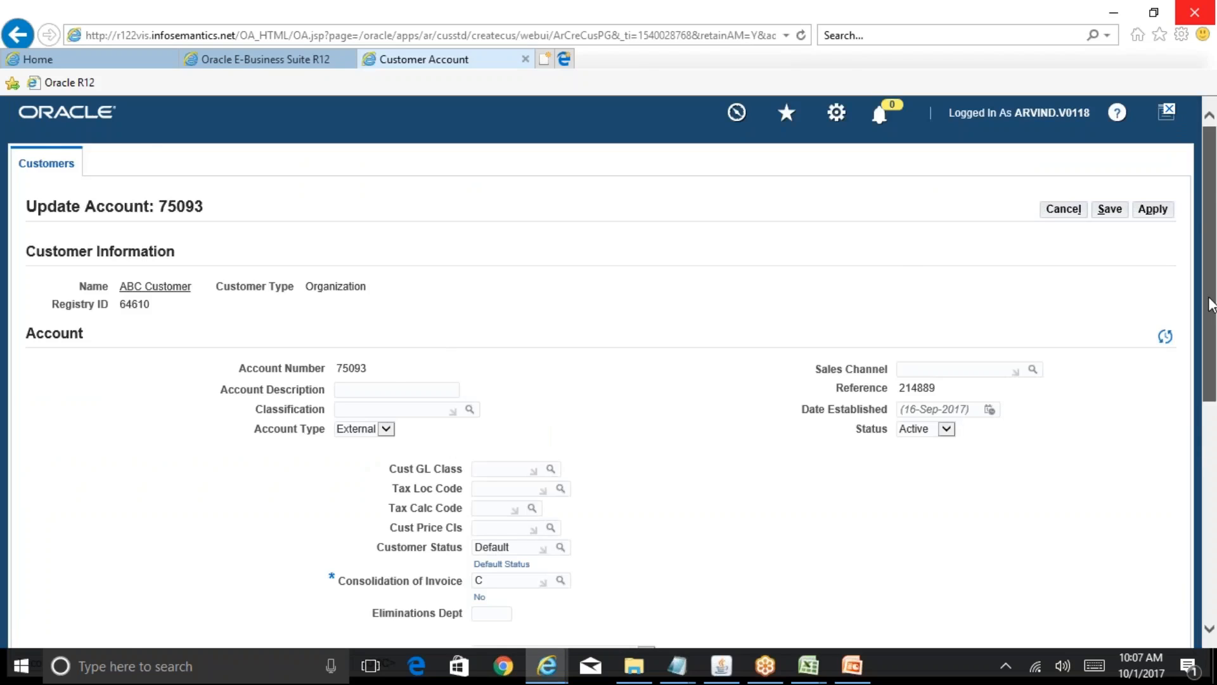
drag(1212, 295, 1215, 496)
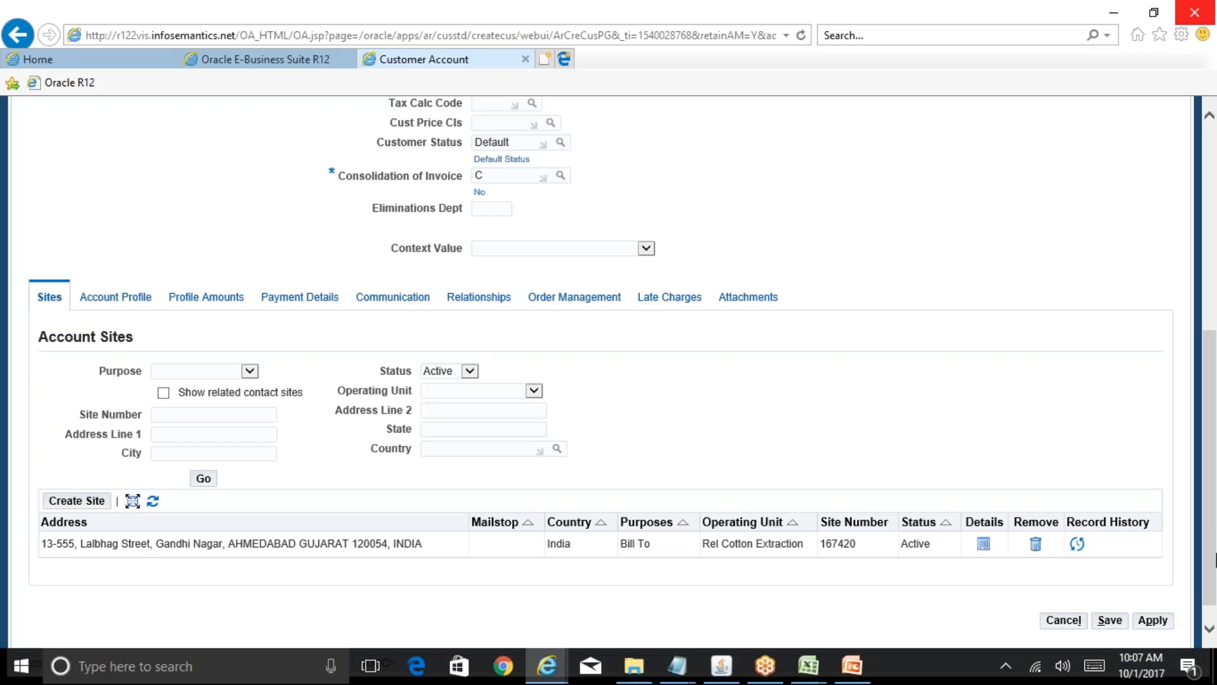
- Apply the account changes, then search customers for 'ABC Customer' and review the Accounts results
click(1155, 622)
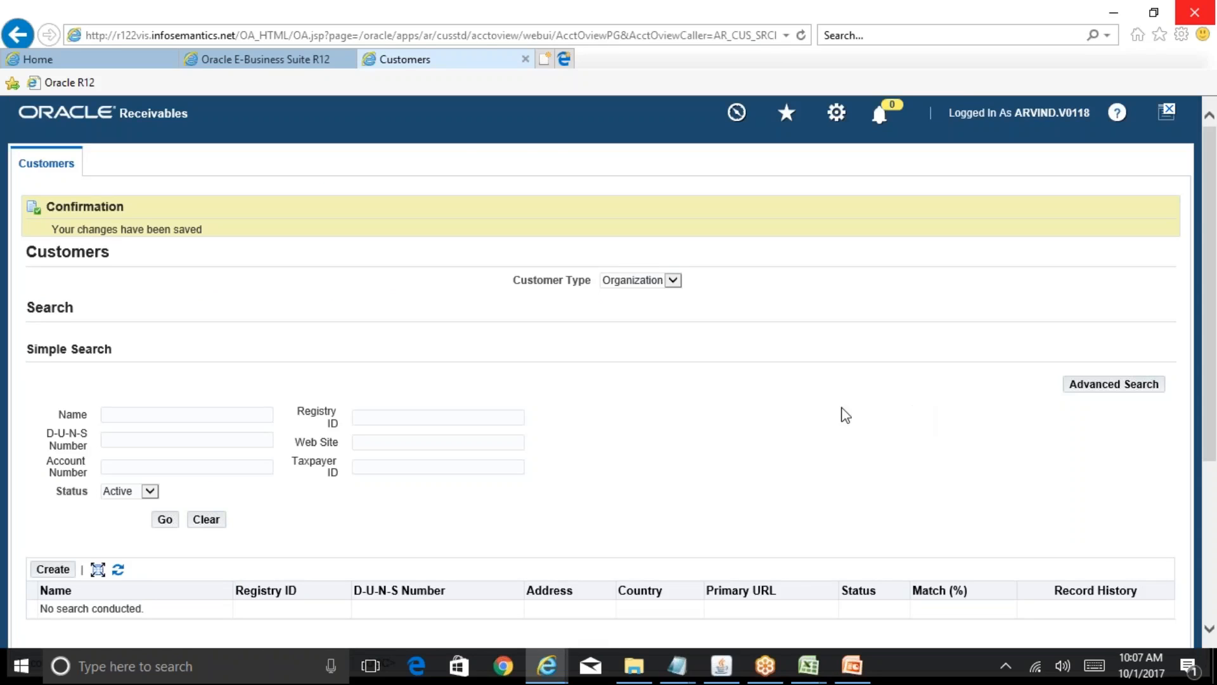
click(199, 412)
text(ABC Customer)
click(164, 519)
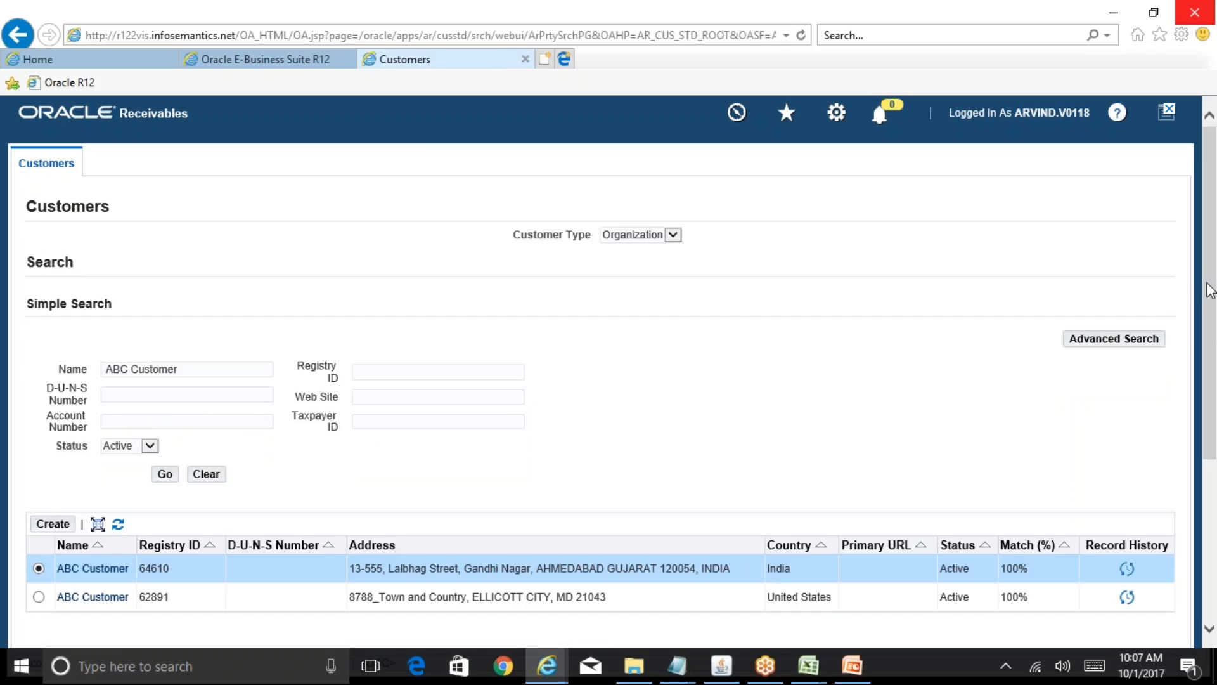
drag(1210, 290, 1200, 400)
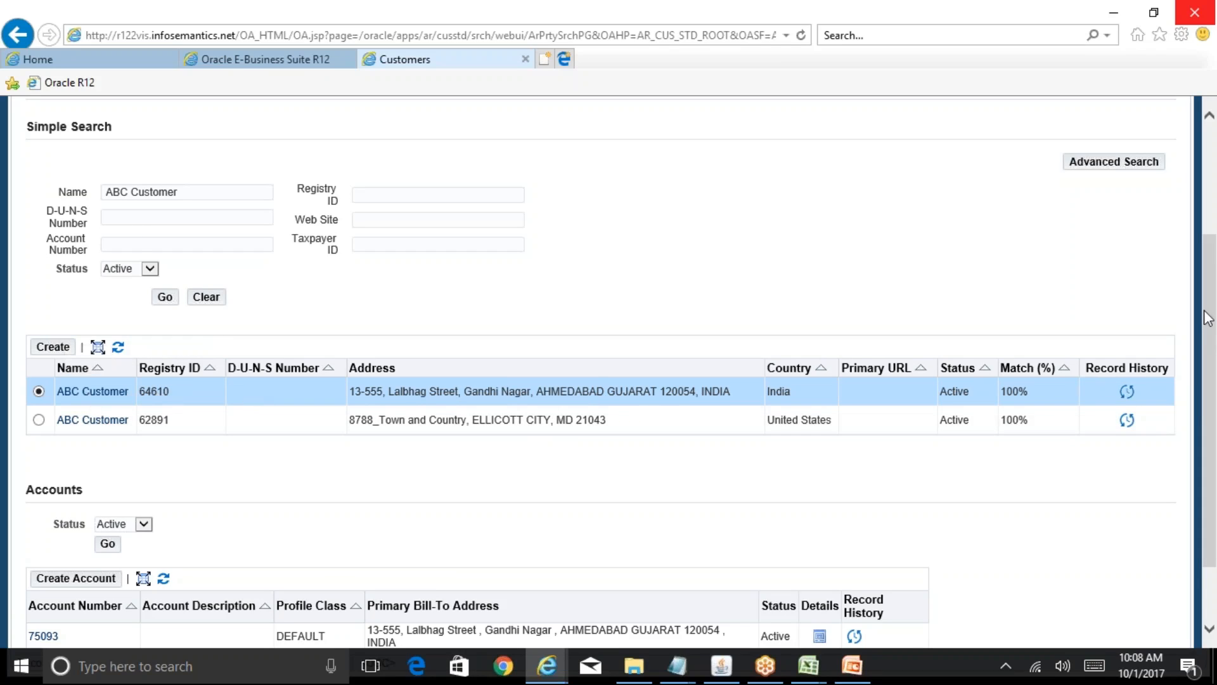
drag(1208, 310, 1208, 368)
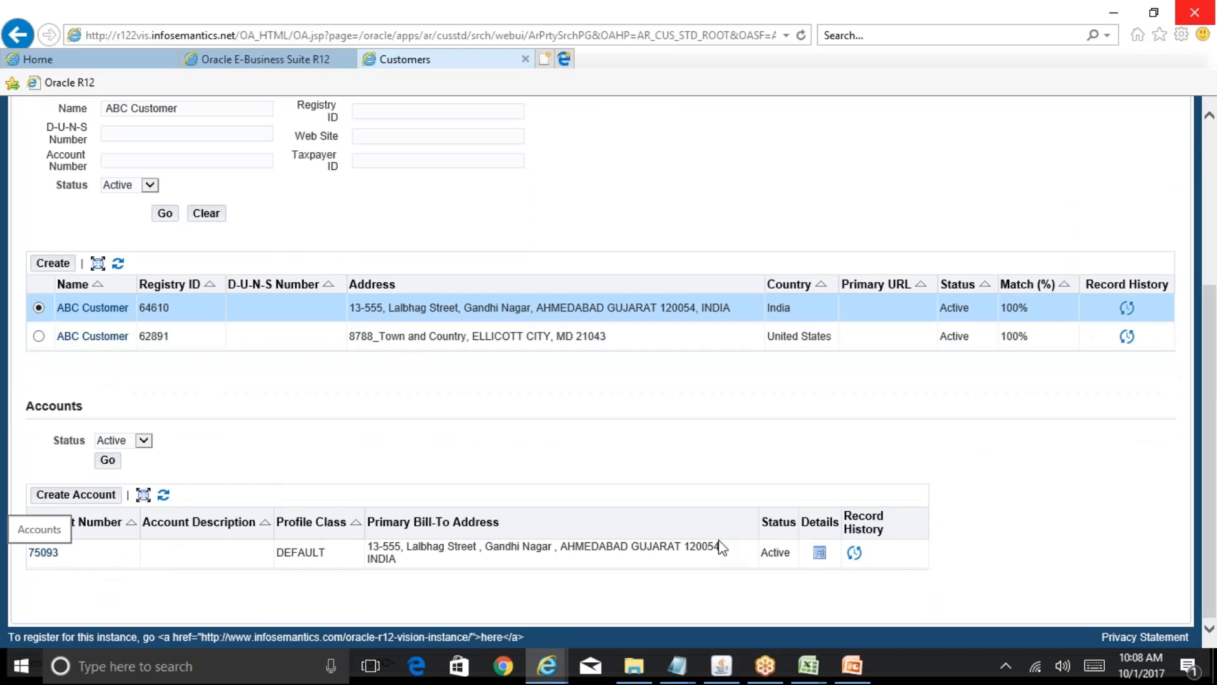
- Open account 75093 and the details of its Bill To site 167420
click(820, 554)
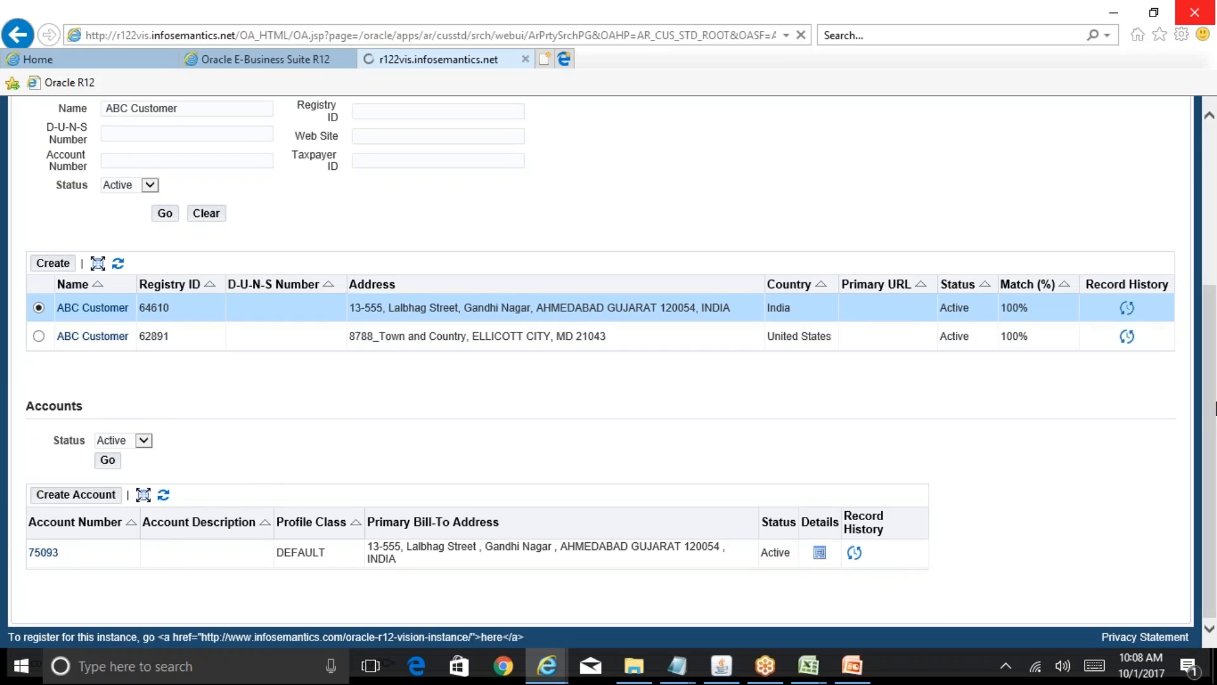
scroll(475, 645, down, 7)
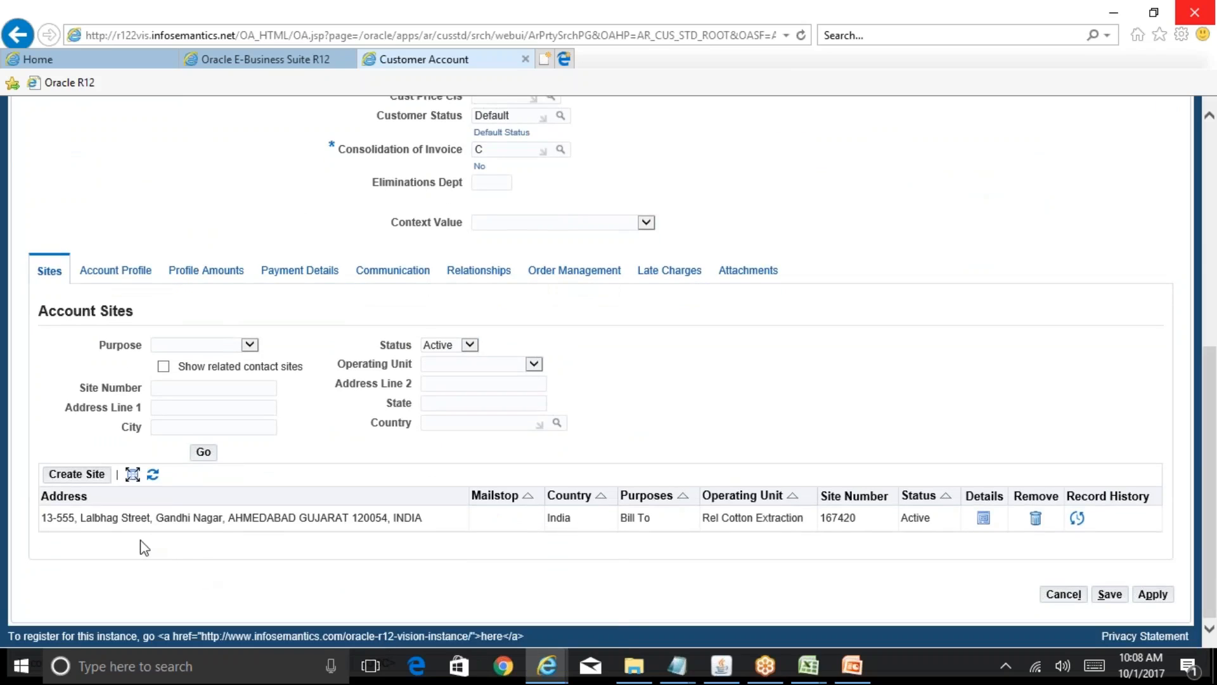
click(983, 520)
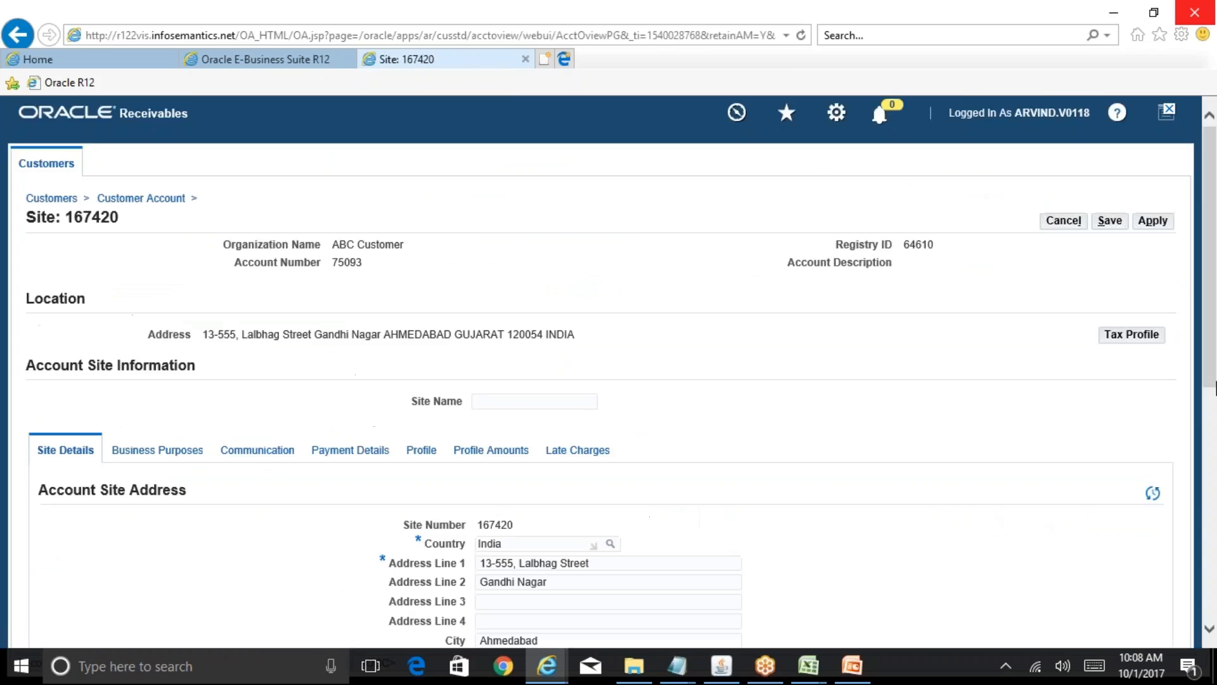
scroll(1215, 260, down, 5)
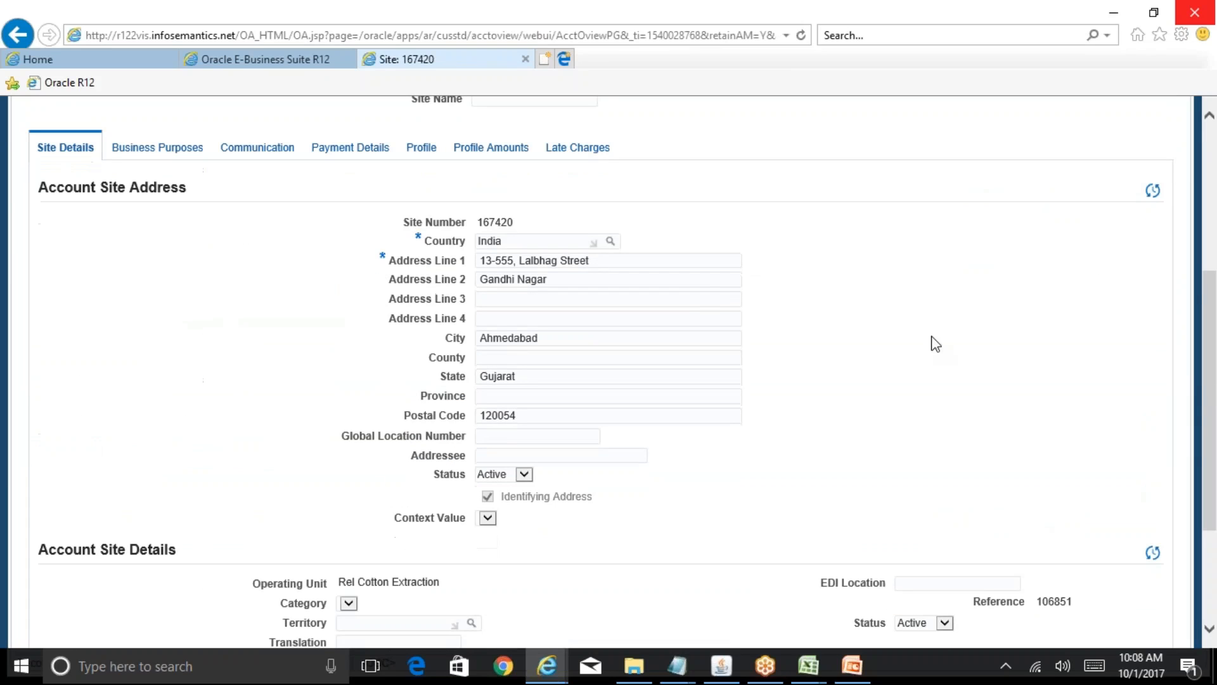
click(162, 149)
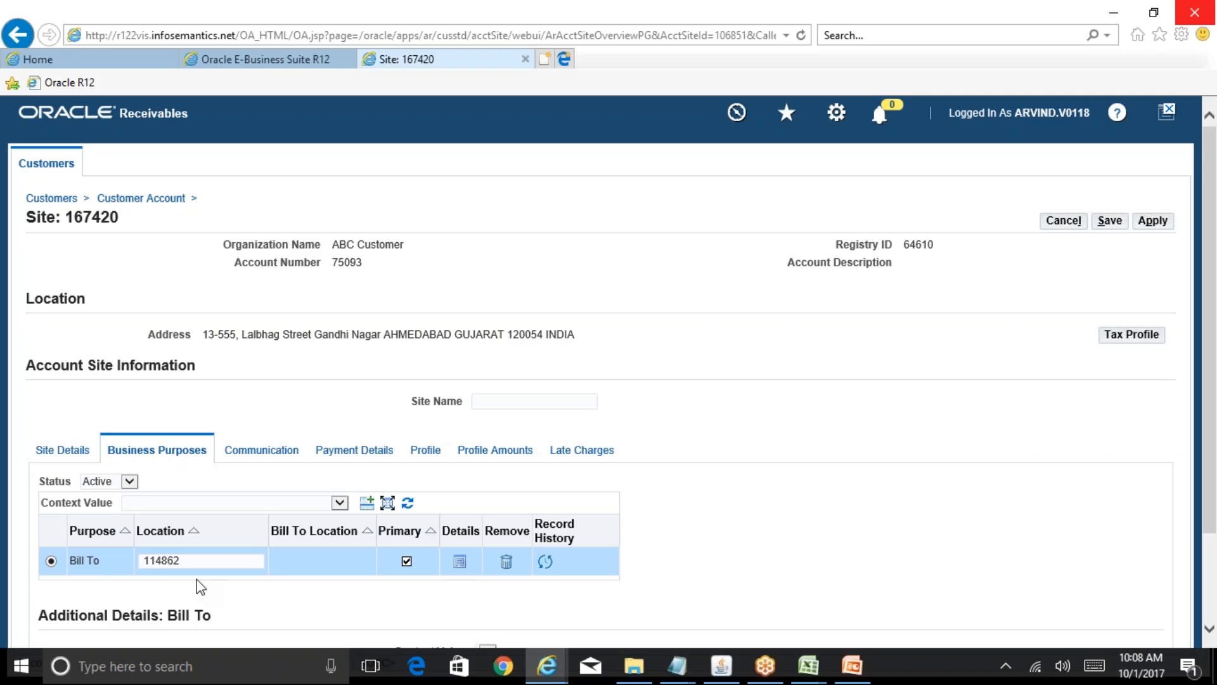
drag(1213, 359, 1215, 428)
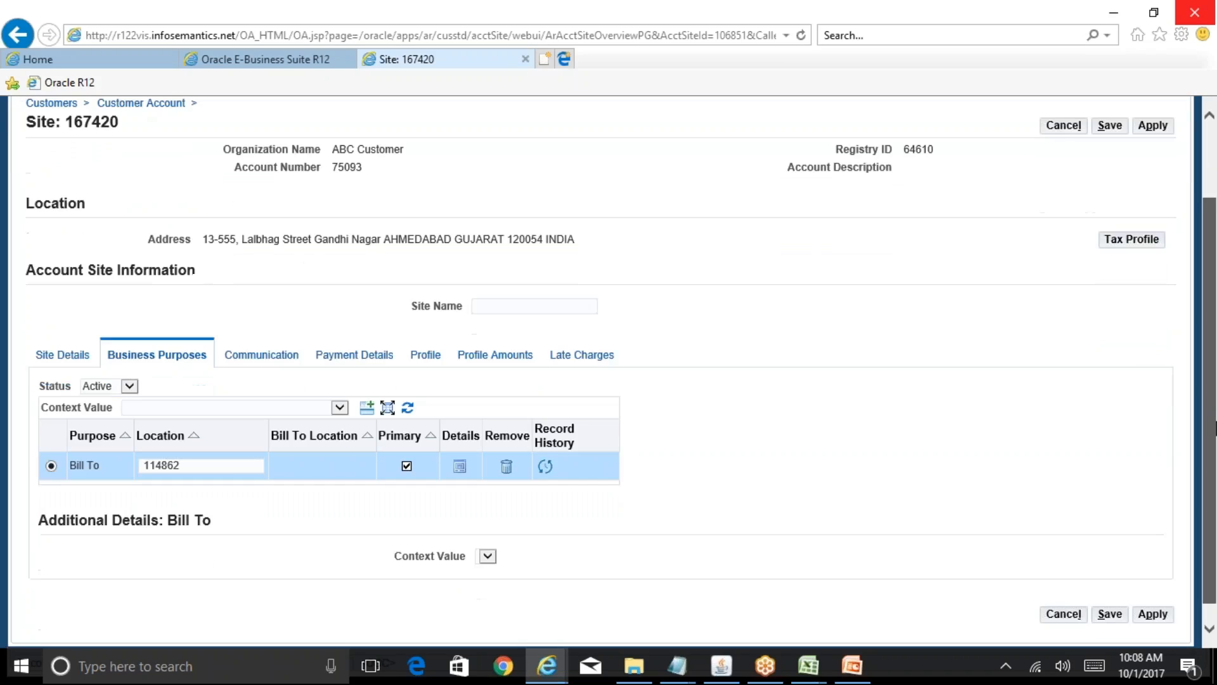
scroll(1192, 368, up, 2)
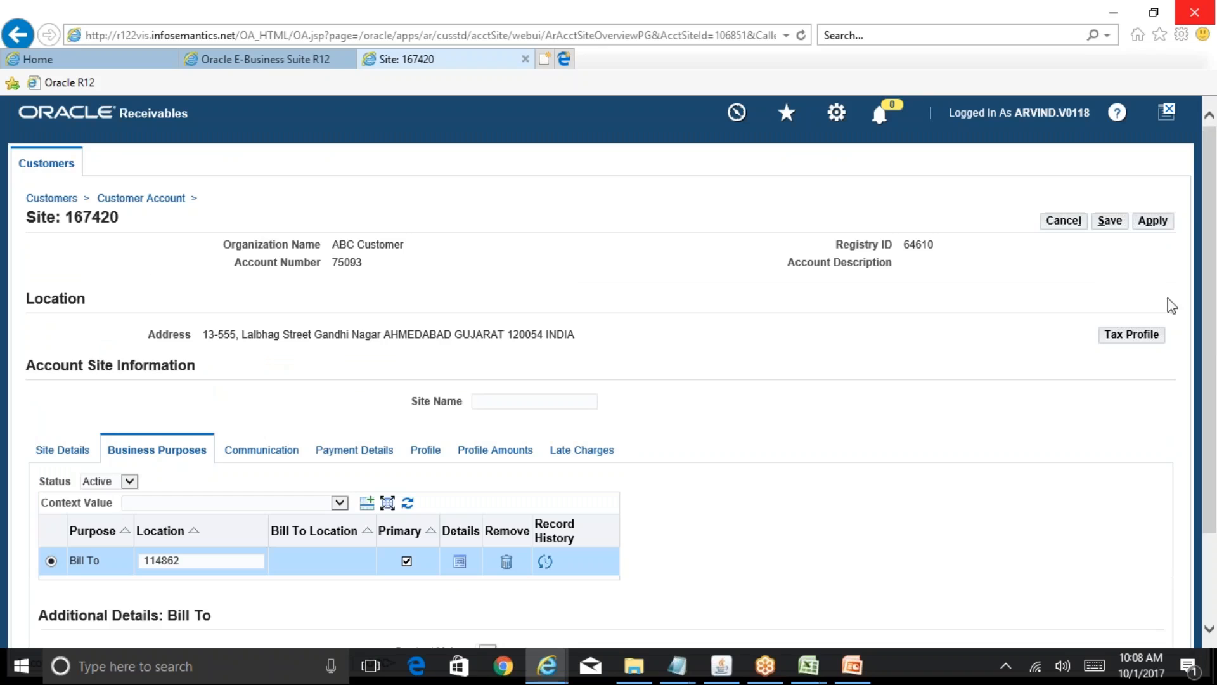
click(1055, 223)
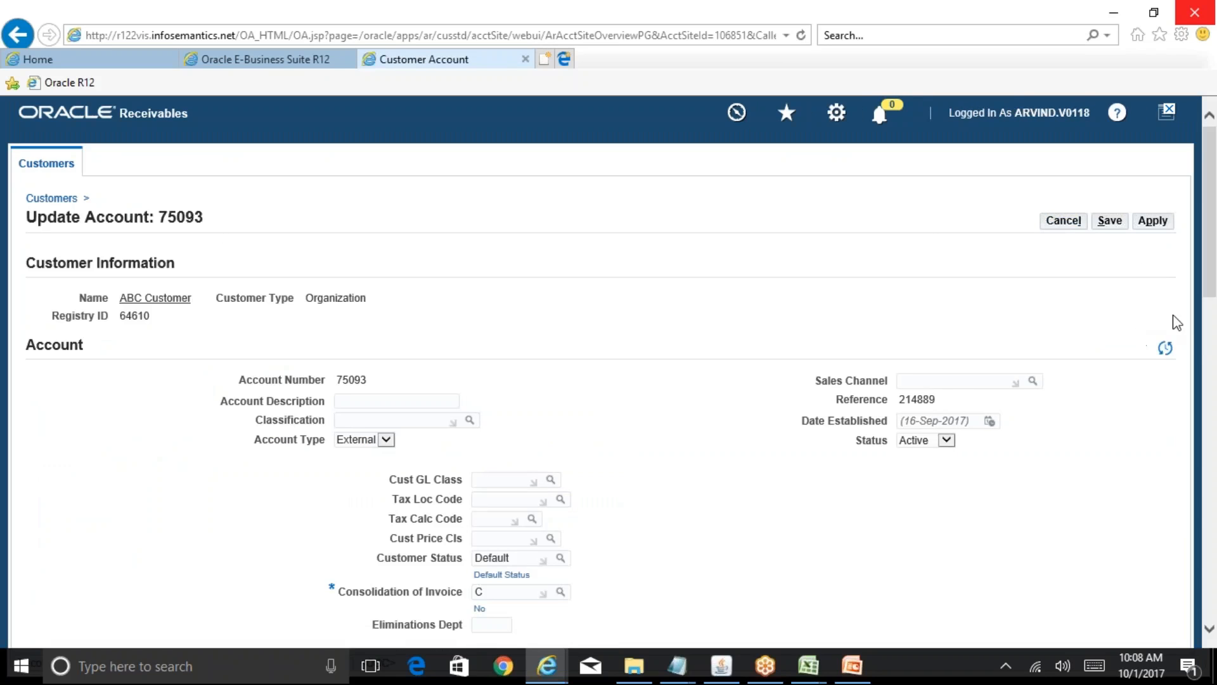
- Enter ABC in account 75093's required Cust Cre Prof Info field and save
click(1060, 223)
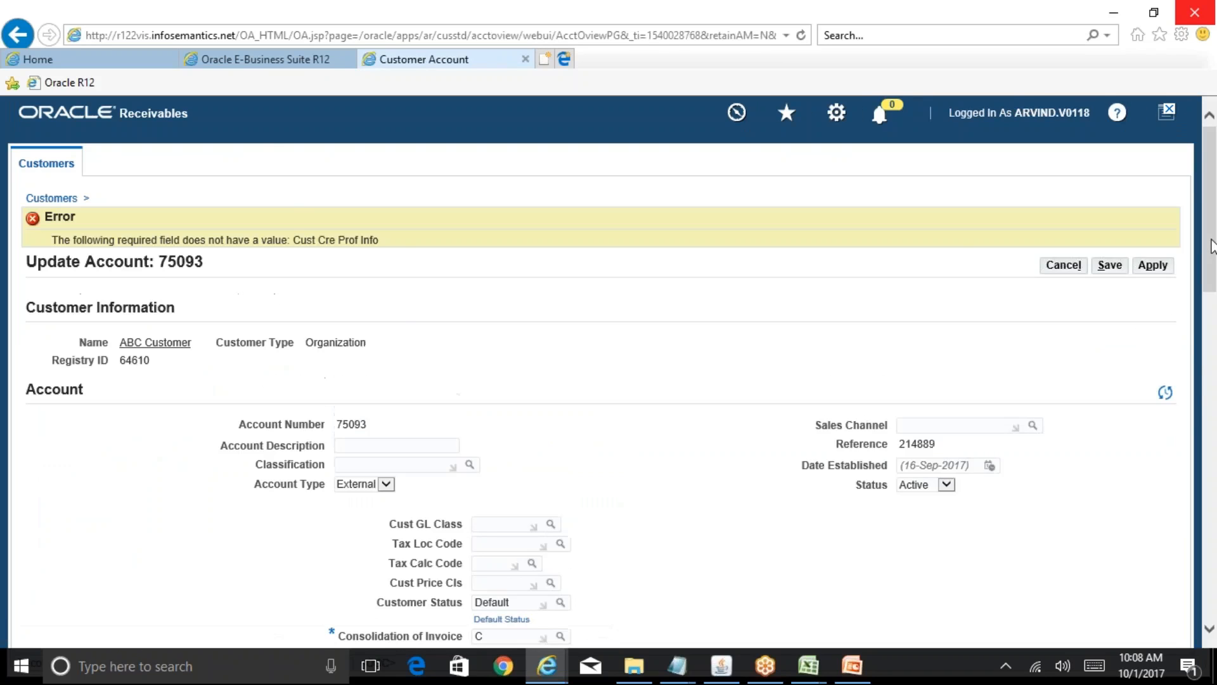
scroll(1212, 246, down, 5)
scroll(1211, 246, up, 5)
click(1060, 267)
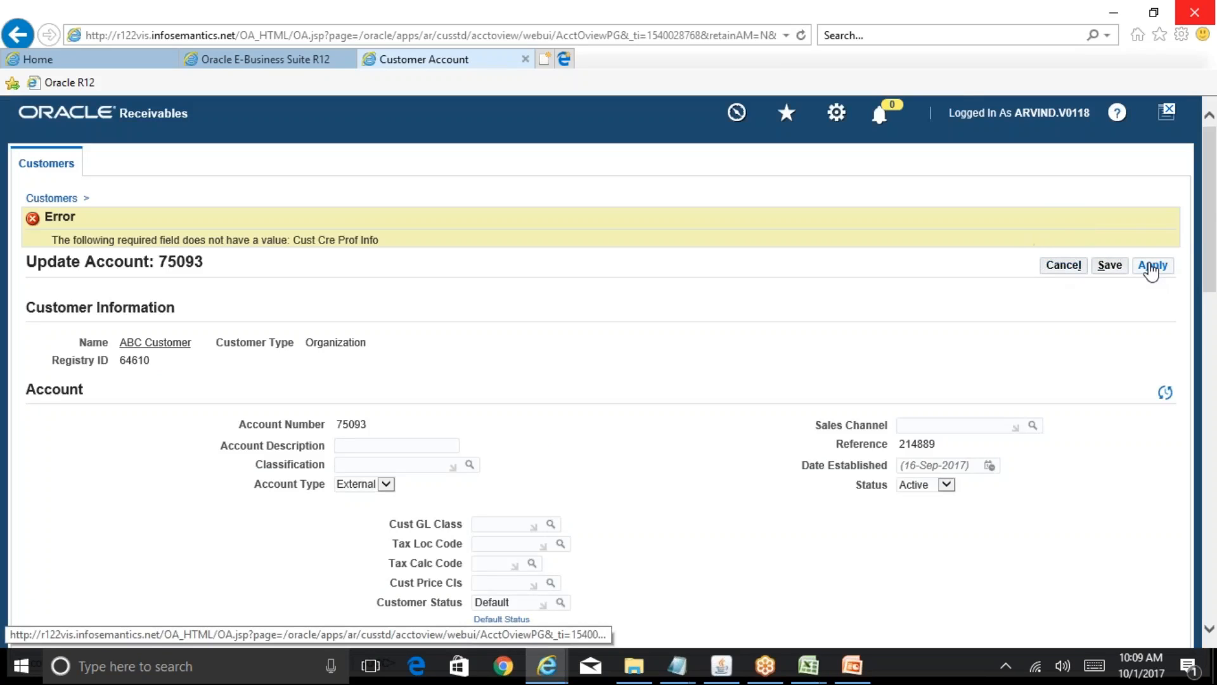
scroll(1212, 317, down, 4)
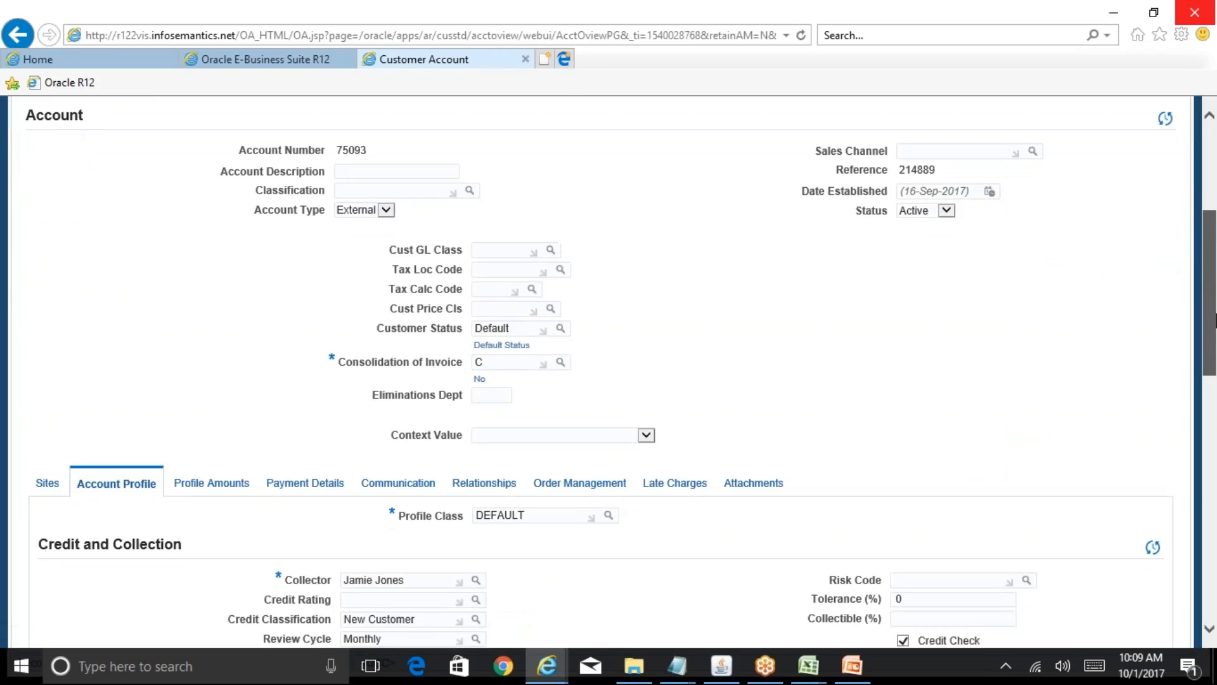
drag(1215, 321, 1215, 577)
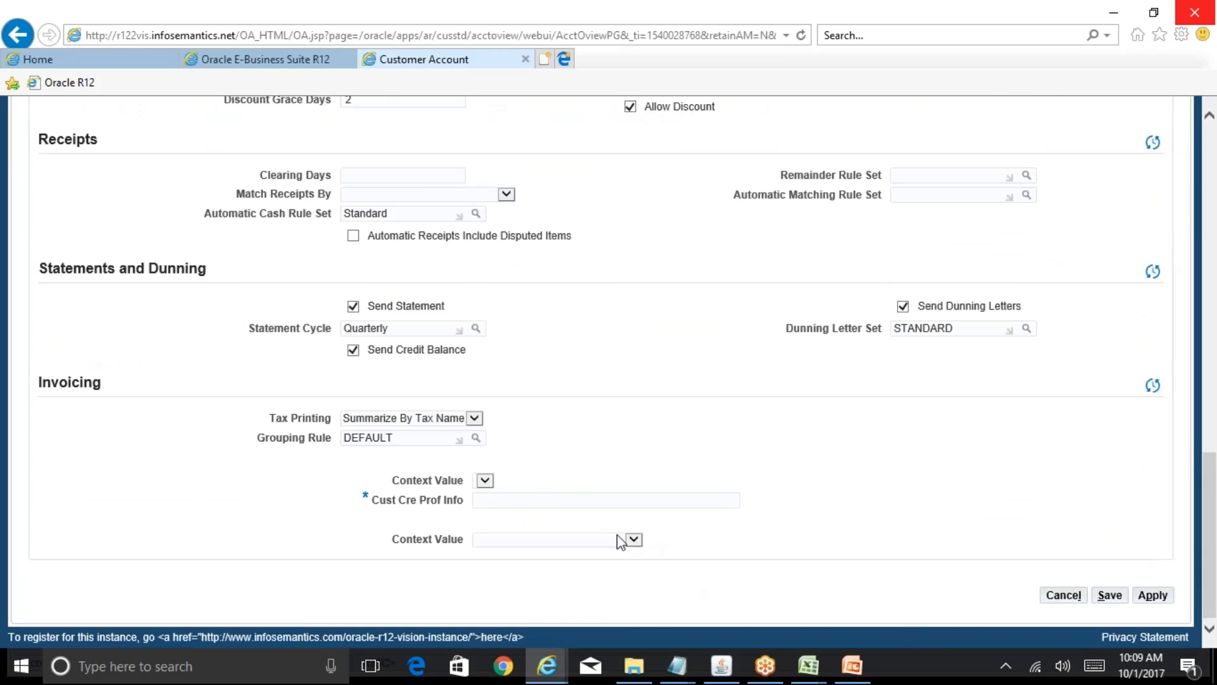
text(ABC)
click(1153, 595)
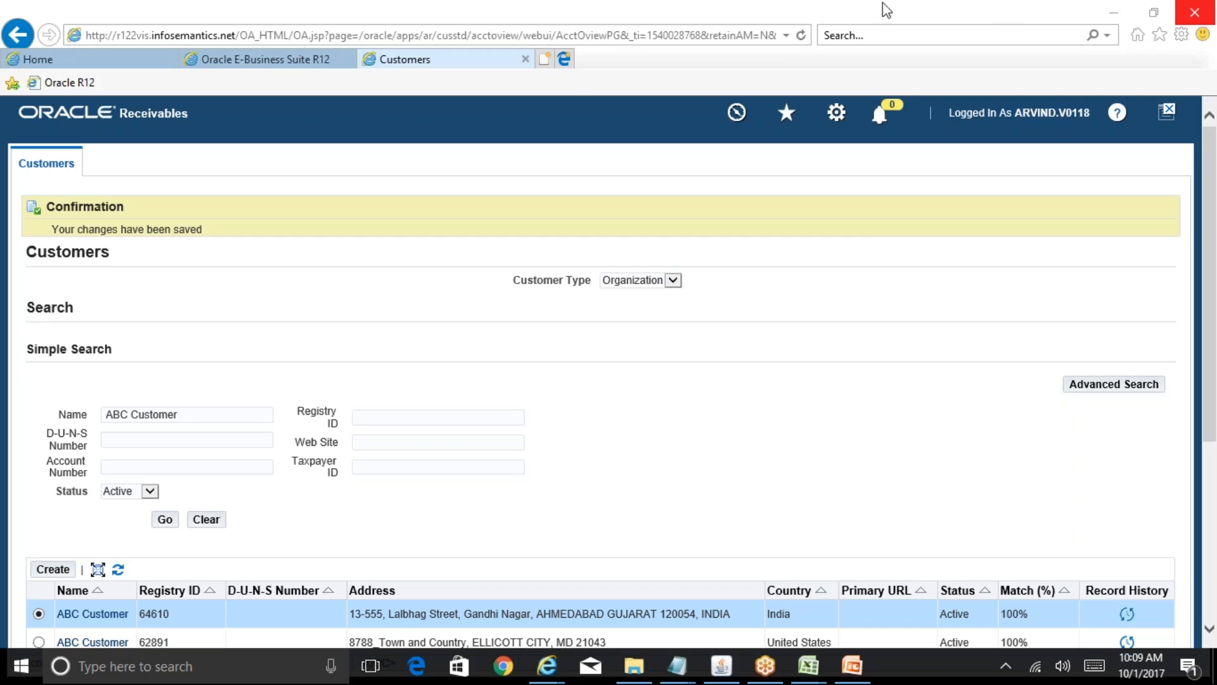
- Close the Customers page and reopen a fresh search page from Create/Maintain Customers
click(526, 59)
click(719, 674)
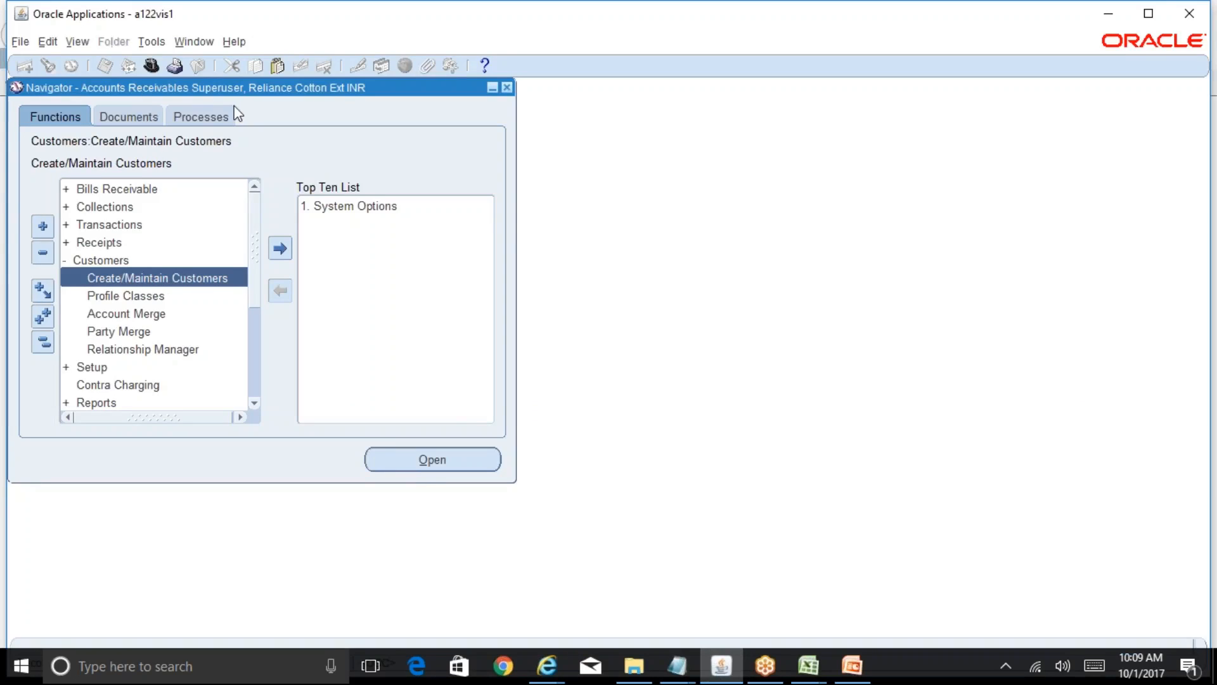
double_click(222, 277)
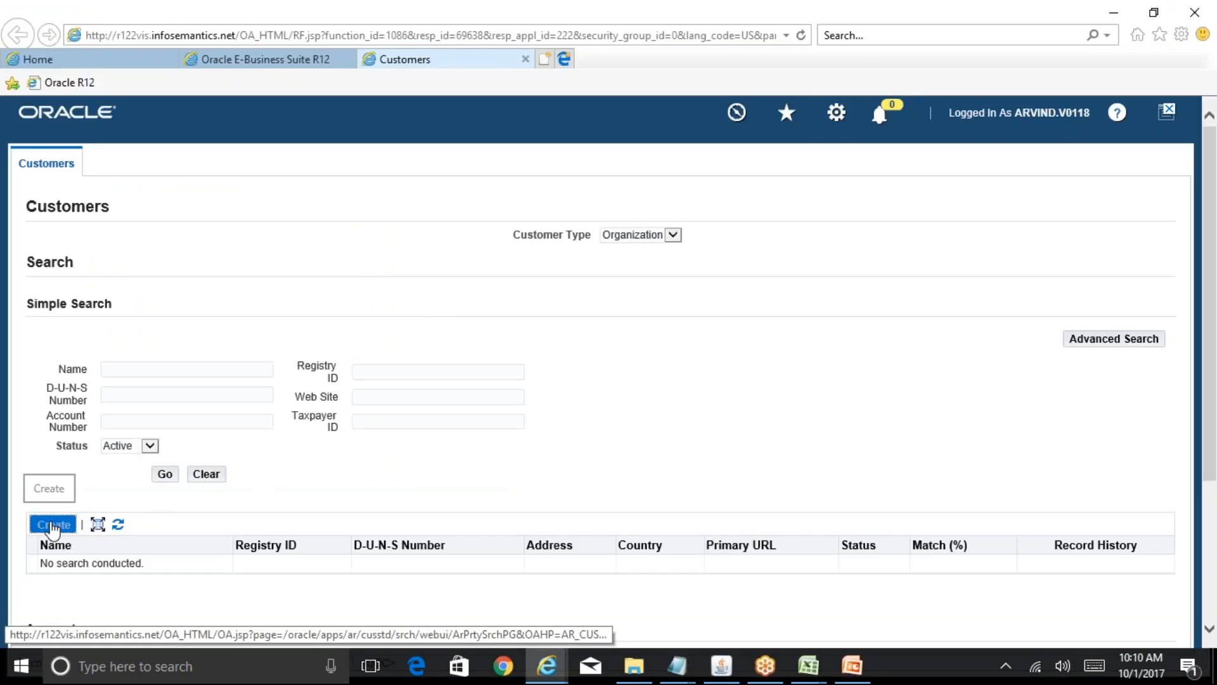
- Start a new customer organization named Raymonds Suitings
click(53, 525)
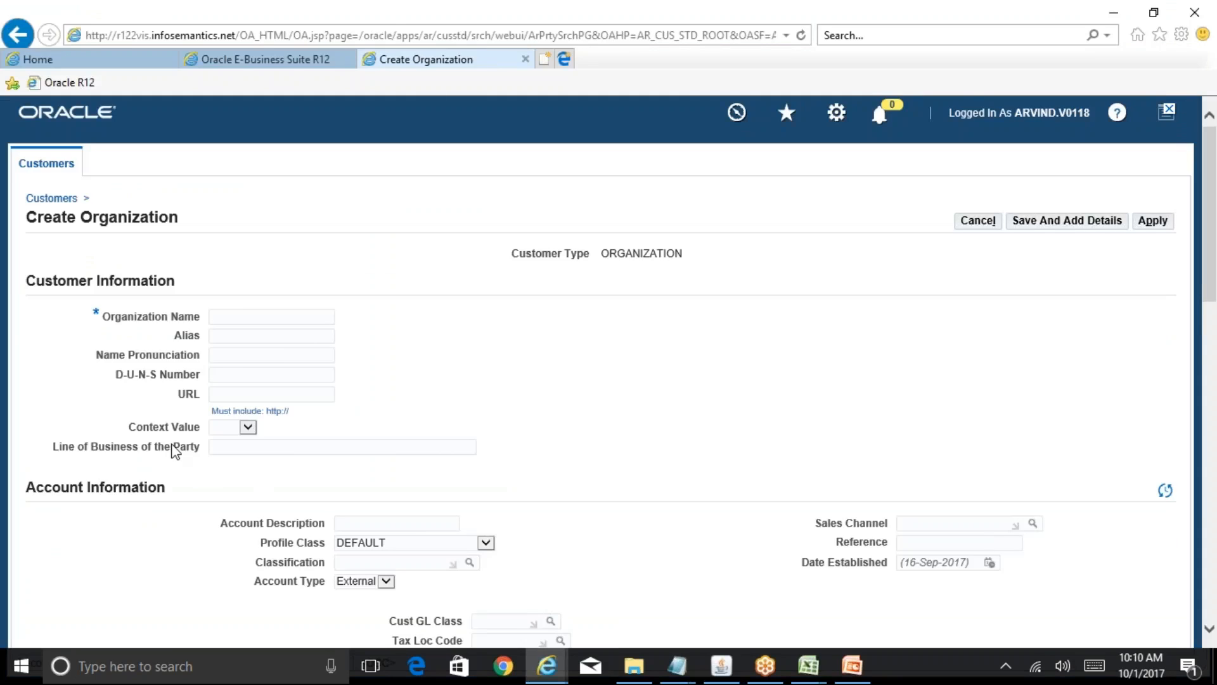
click(252, 323)
text(Raymonds Suitings)
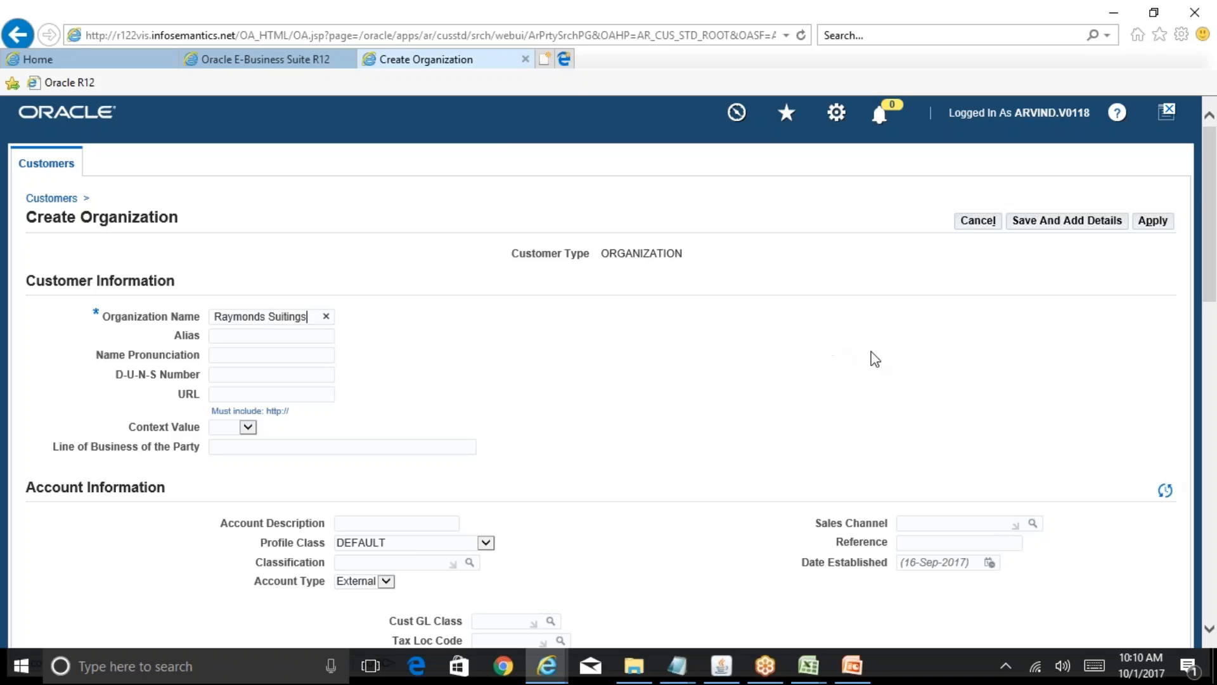
drag(1214, 223, 1215, 341)
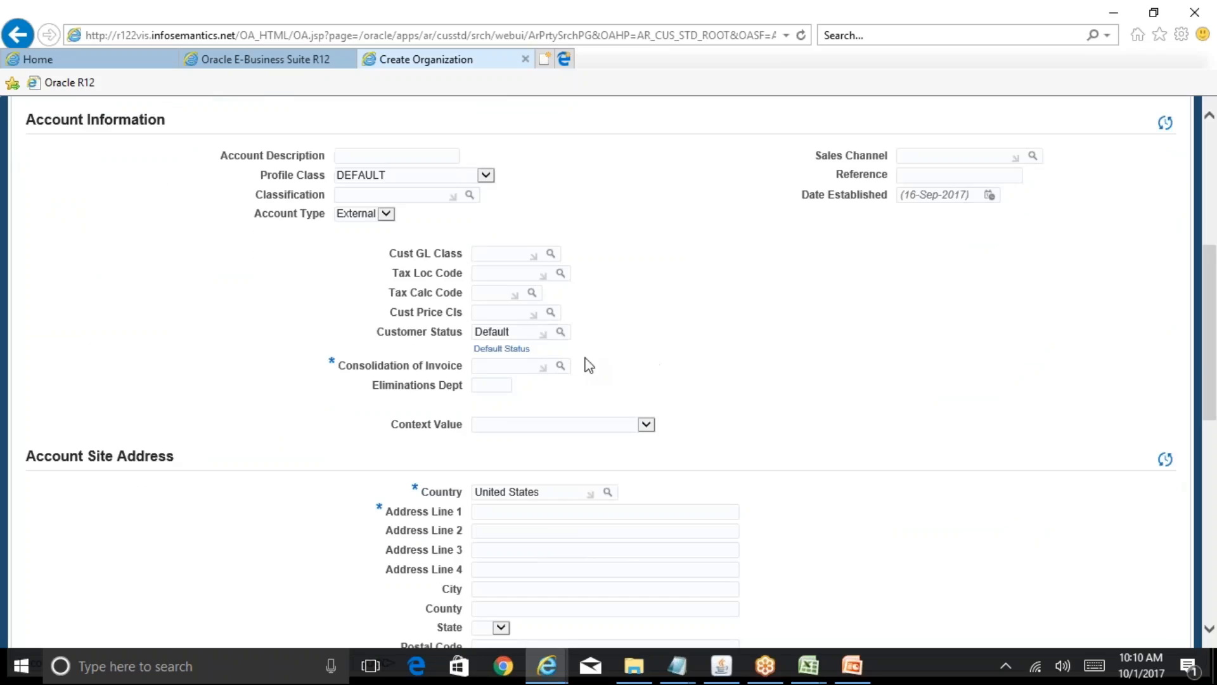
- Set Consolidation of Invoice to C and change the site country to India
click(503, 366)
text(C)
key(Tab)
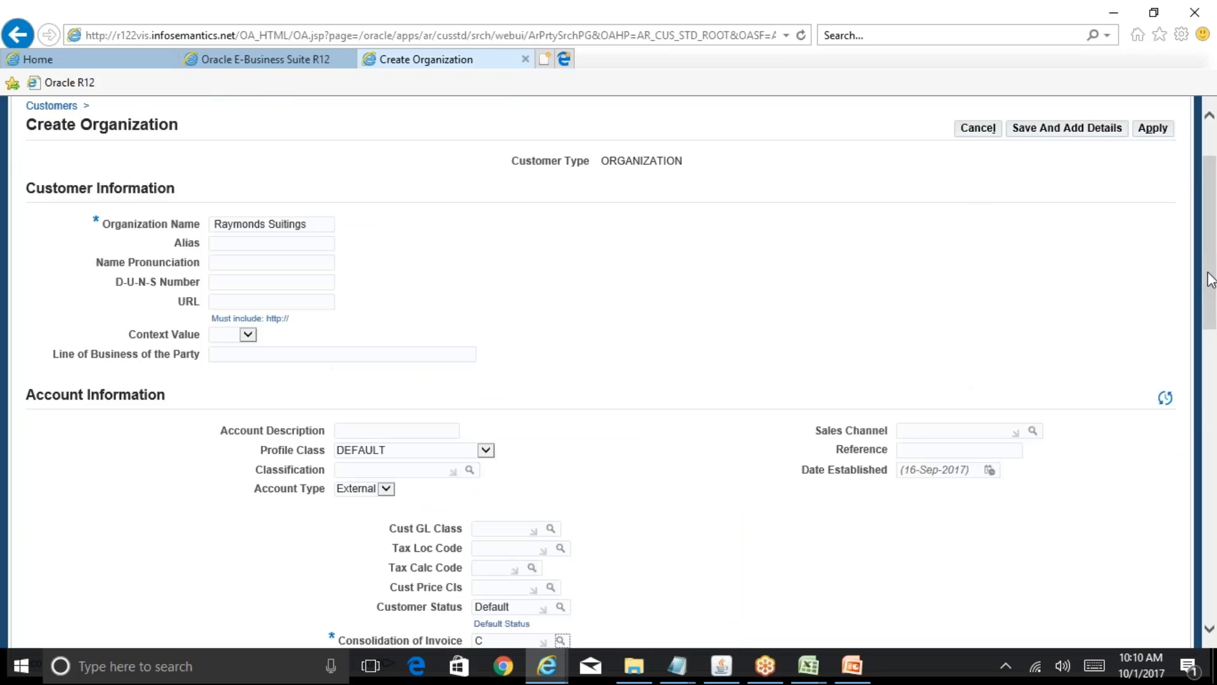
drag(1211, 283, 1211, 478)
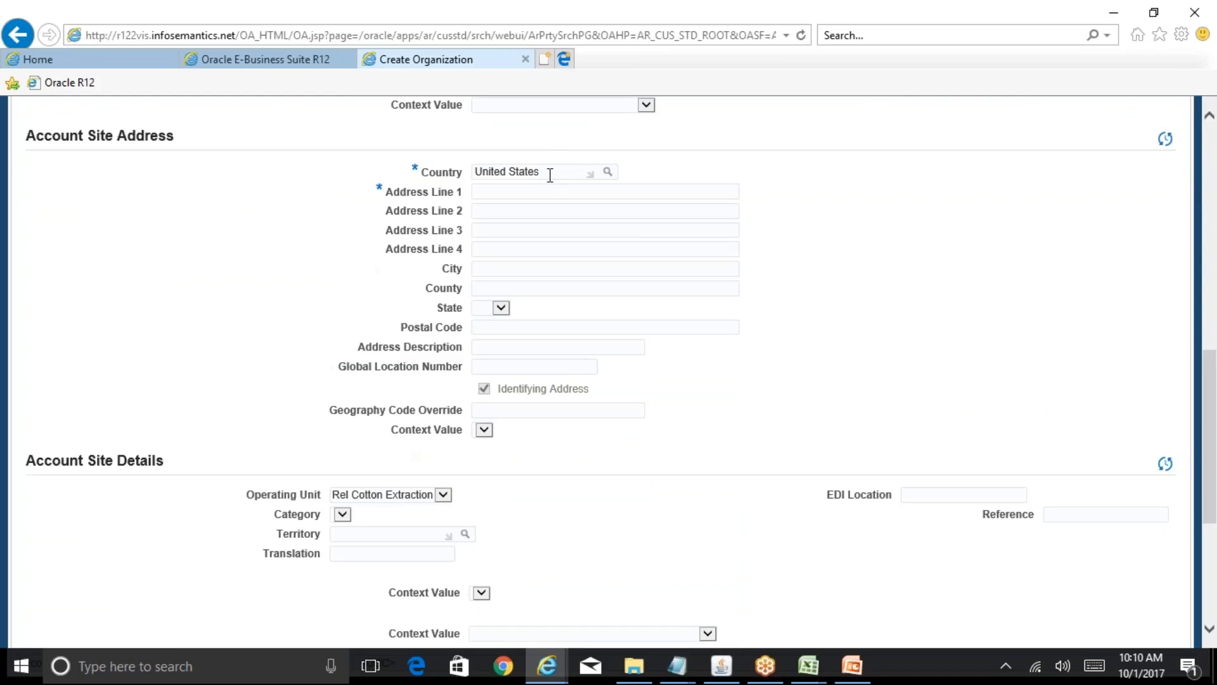
drag(552, 172, 466, 169)
text(India)
key(Tab)
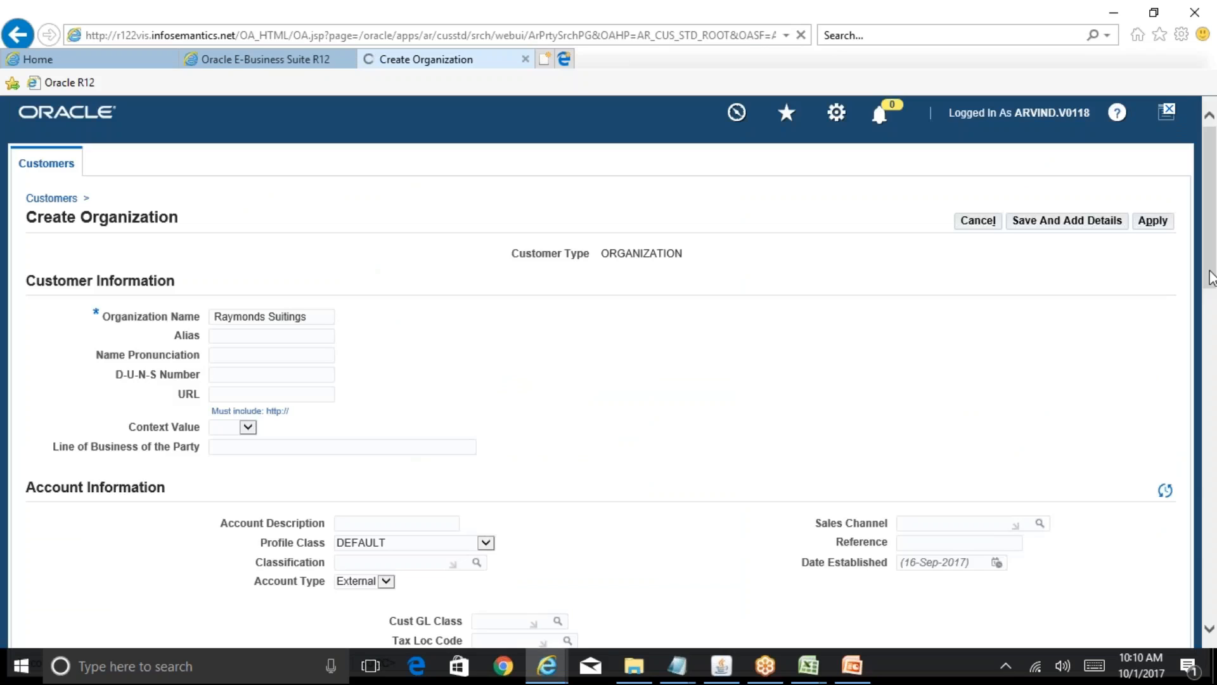
drag(1215, 295, 1214, 474)
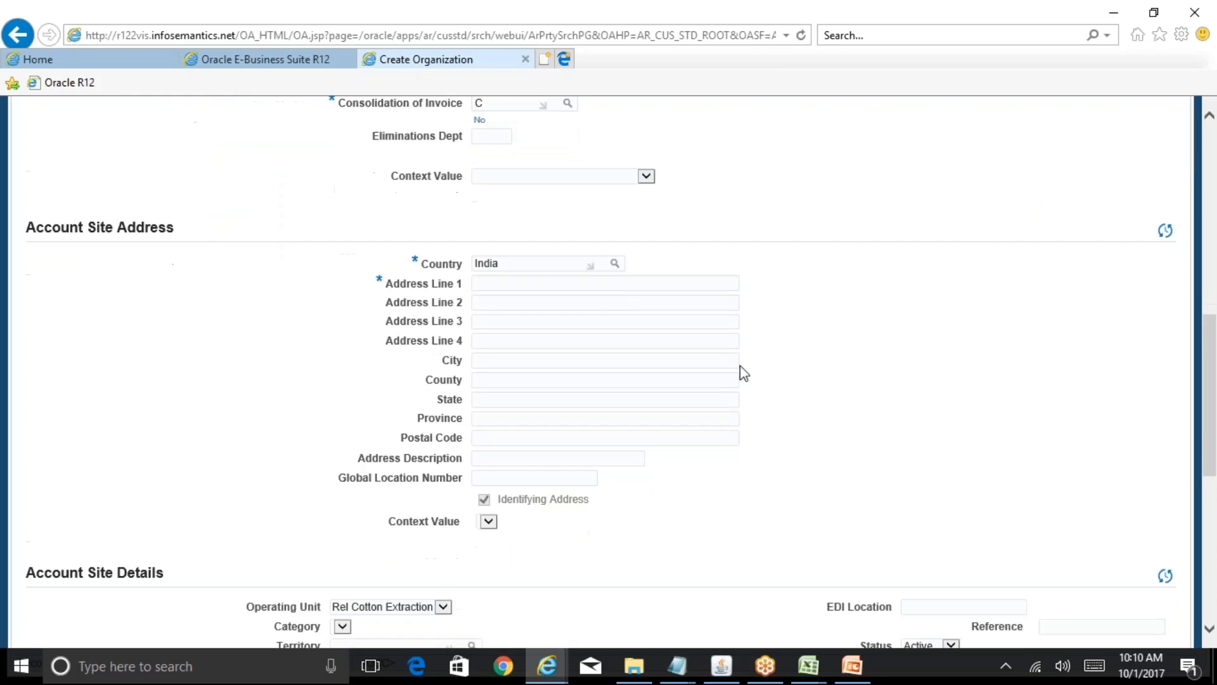
click(583, 285)
key(Tab)
- Fill in Hyderabad, Telangana and postal code 500050, then scroll to Business Purposes
key(Tab)
key(shift+Tab)
text(DSNR)
key(Tab)
key(Tab)
key(Tab)
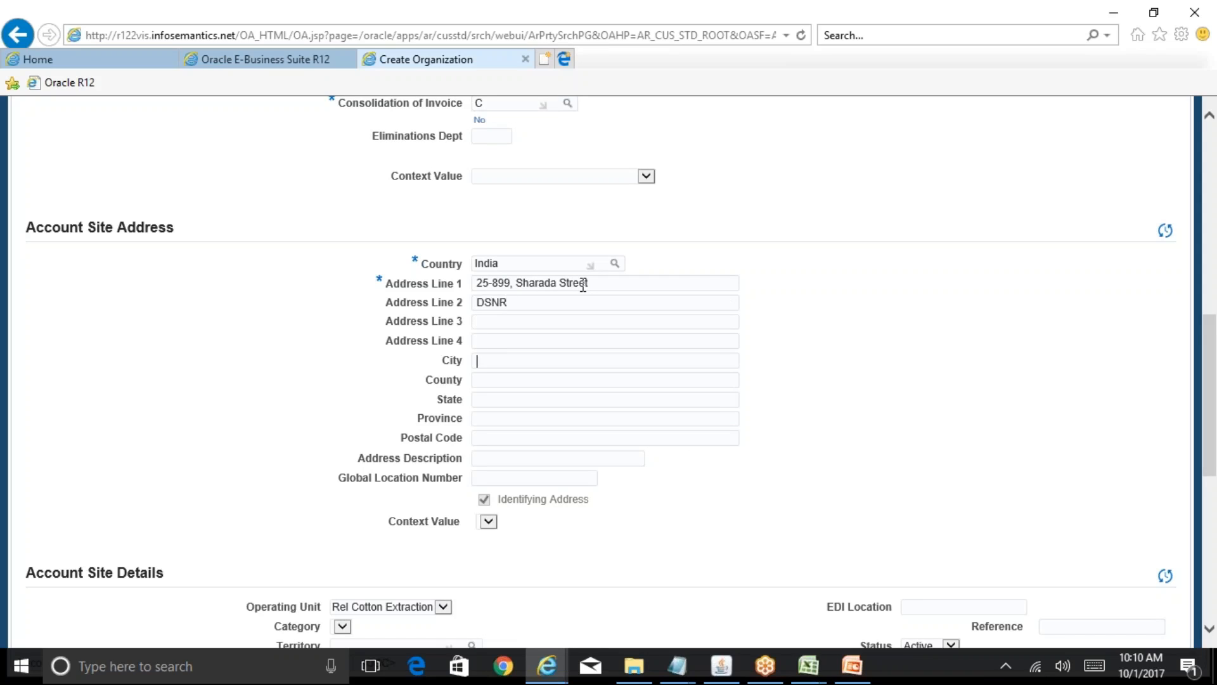
text(Hyderabad)
key(Tab)
key(Tab)
text(Telang)
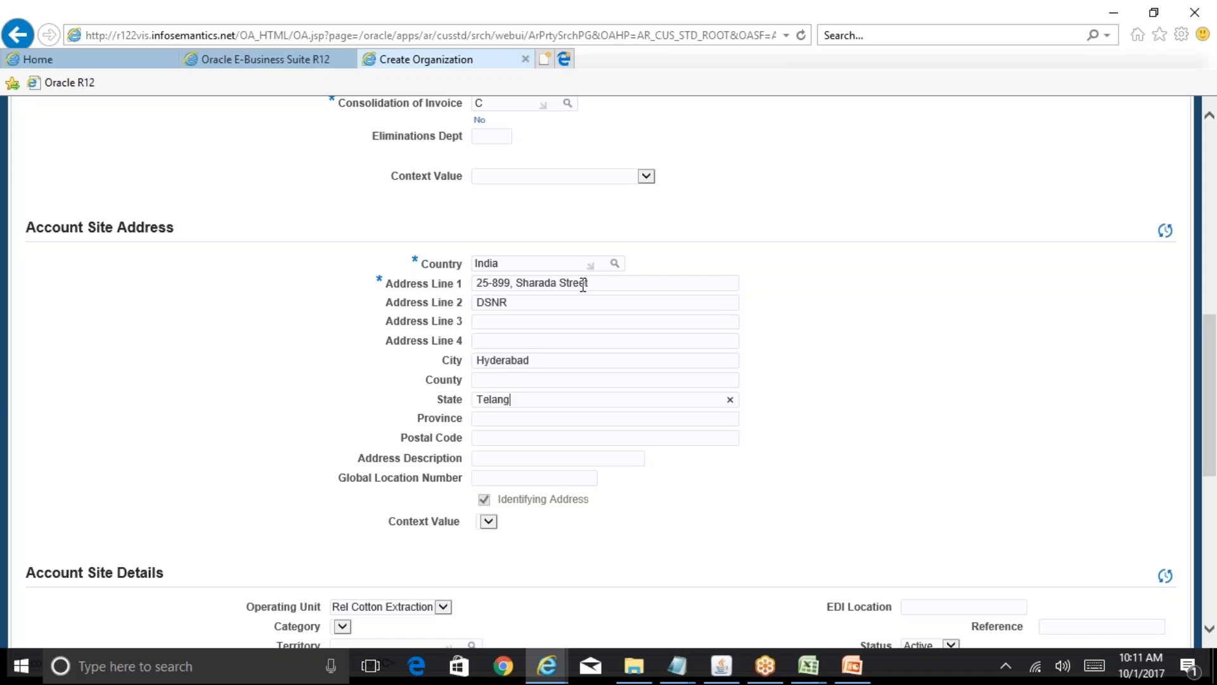
text(ana)
click(494, 438)
text(500050)
drag(1211, 352, 1215, 424)
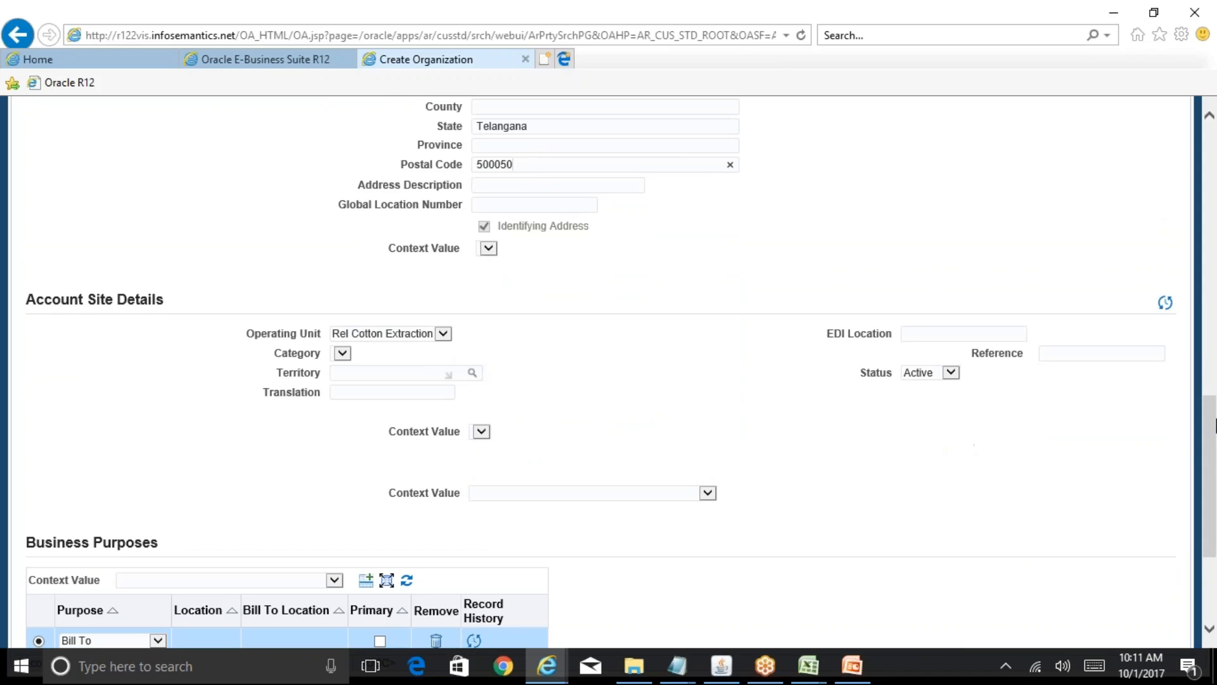
drag(1215, 453, 1215, 557)
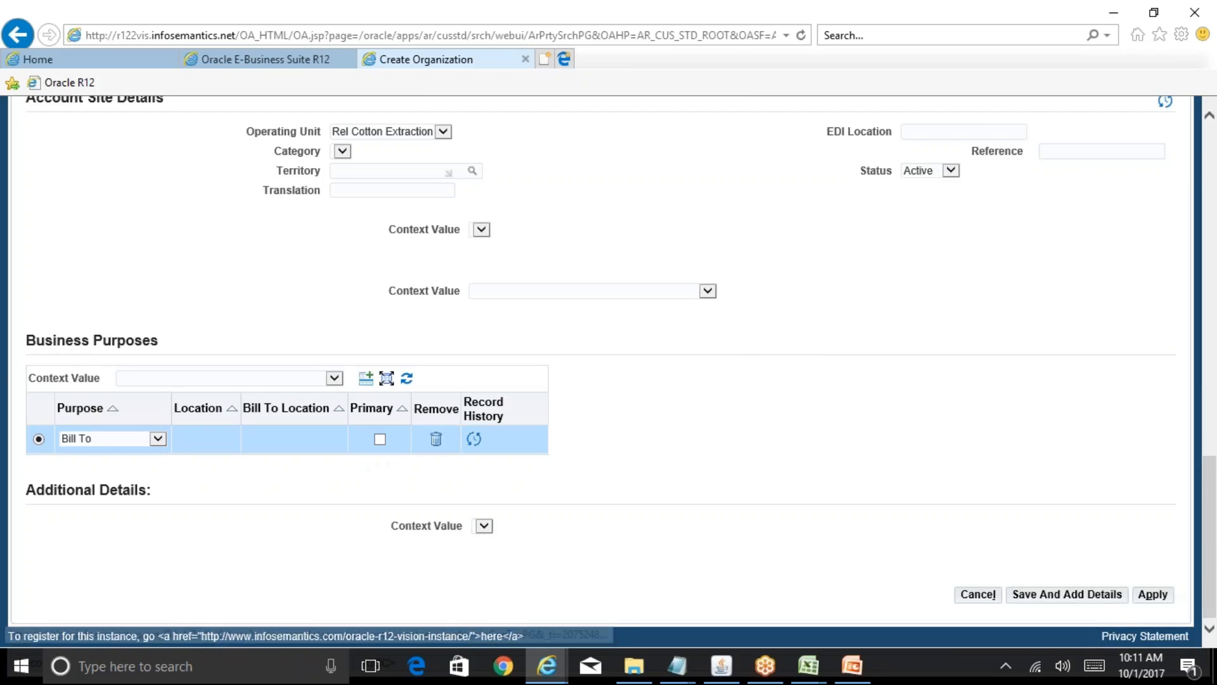
- Save the site to account 75094 and view site 167421's primary Bill To purpose
click(1101, 596)
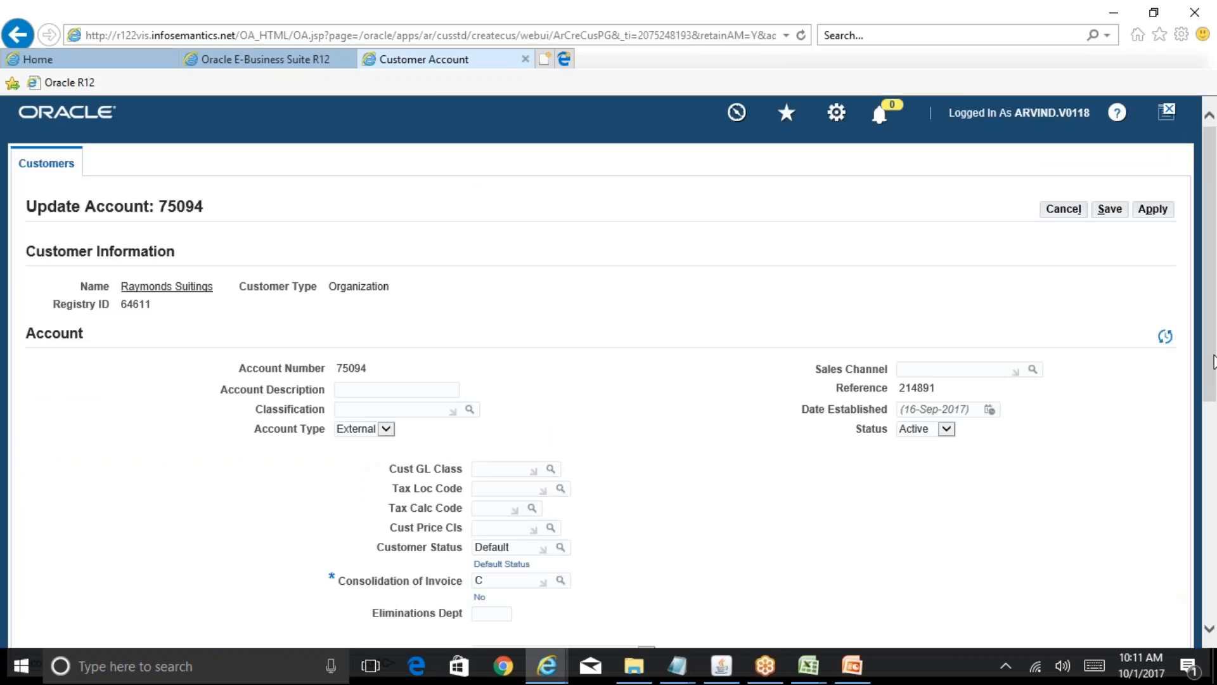
drag(1215, 362, 1215, 596)
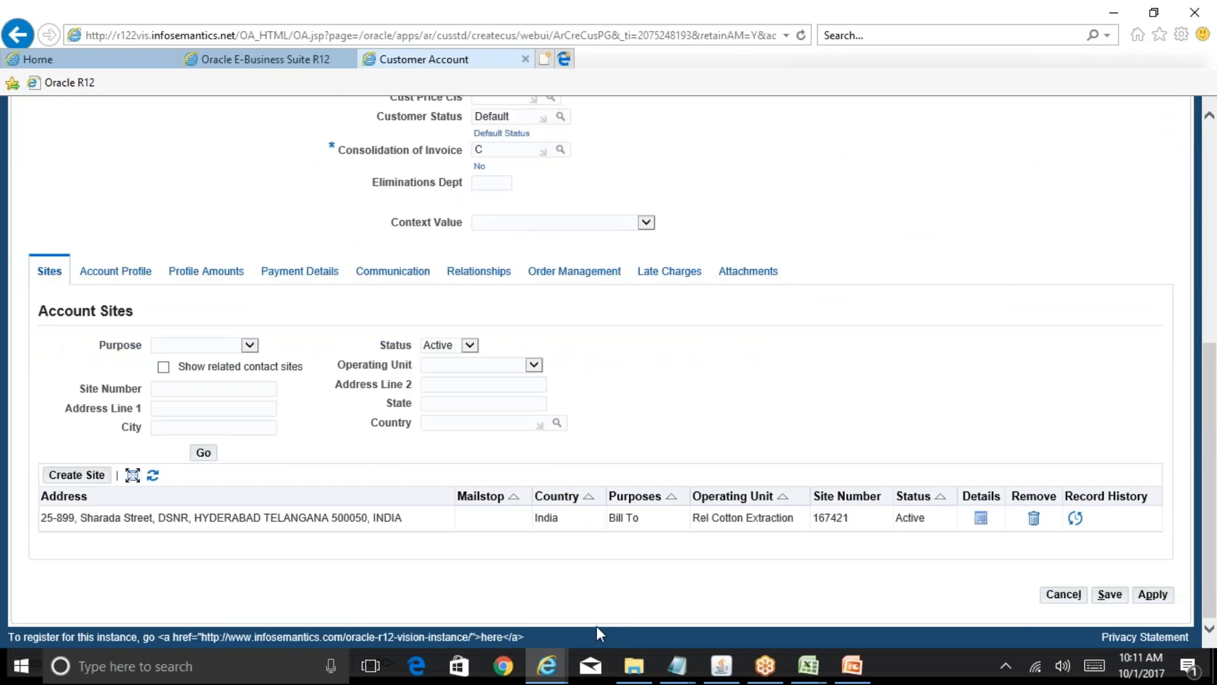
click(981, 518)
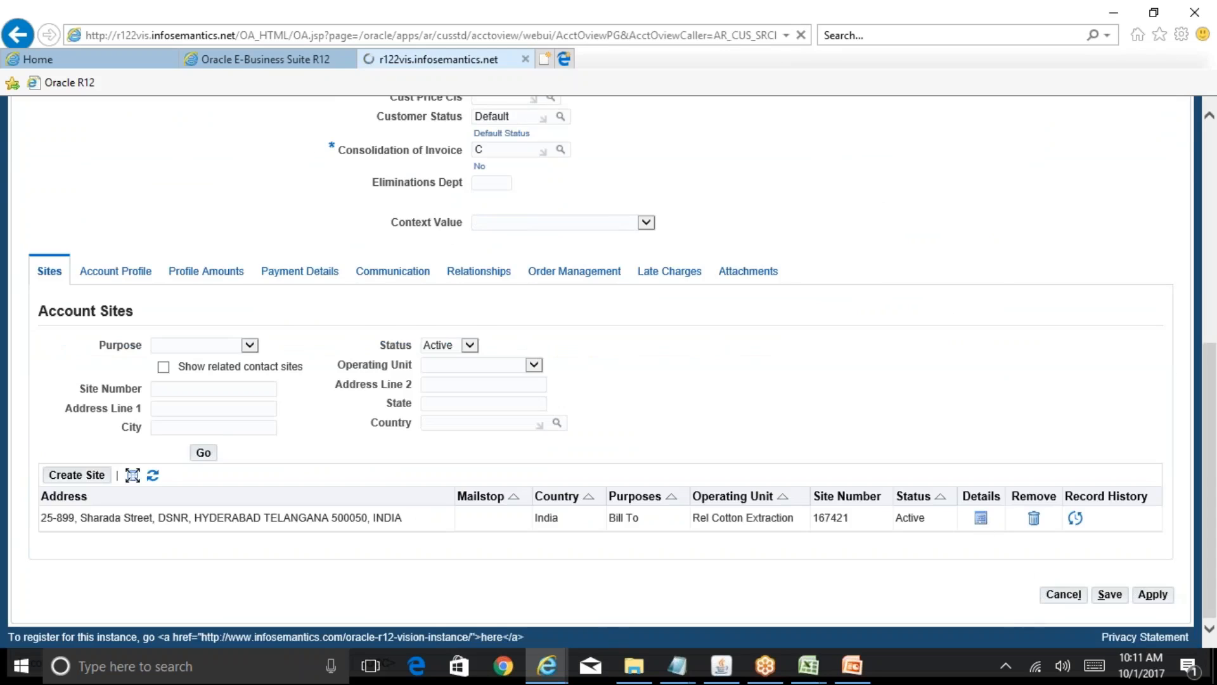
mouse_move(1211, 334)
mouse_down()
mouse_move(1212, 512)
mouse_move(1211, 314)
mouse_up()
click(158, 386)
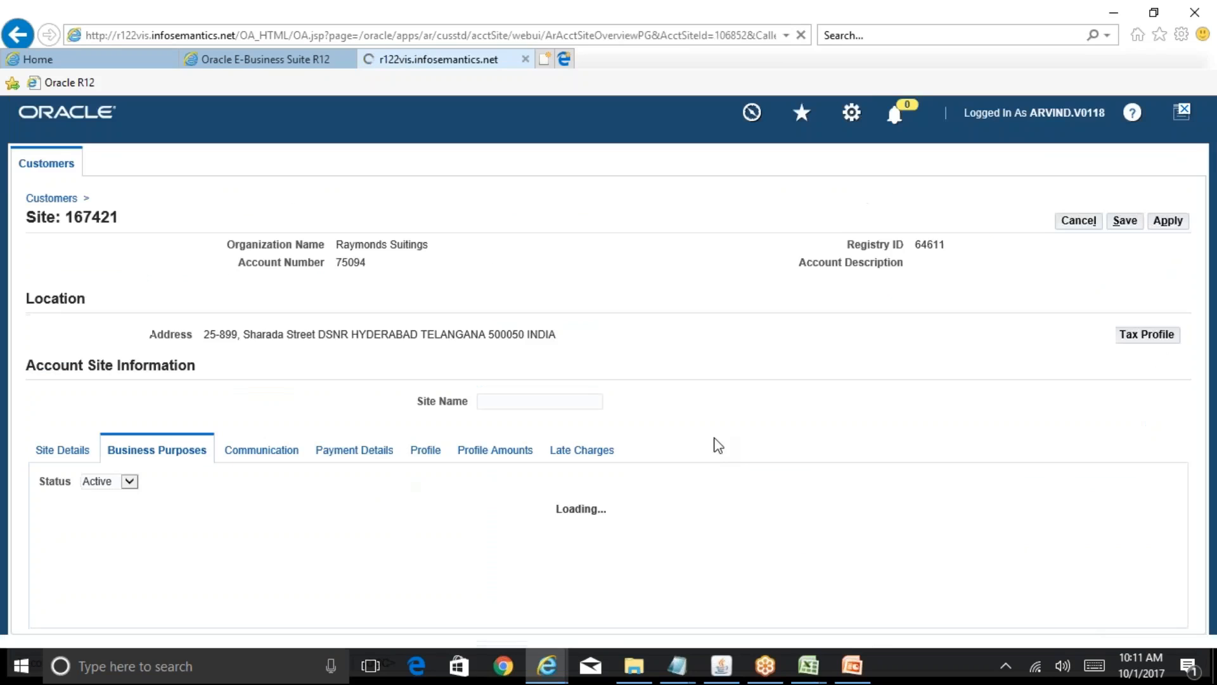
drag(1215, 317, 1216, 449)
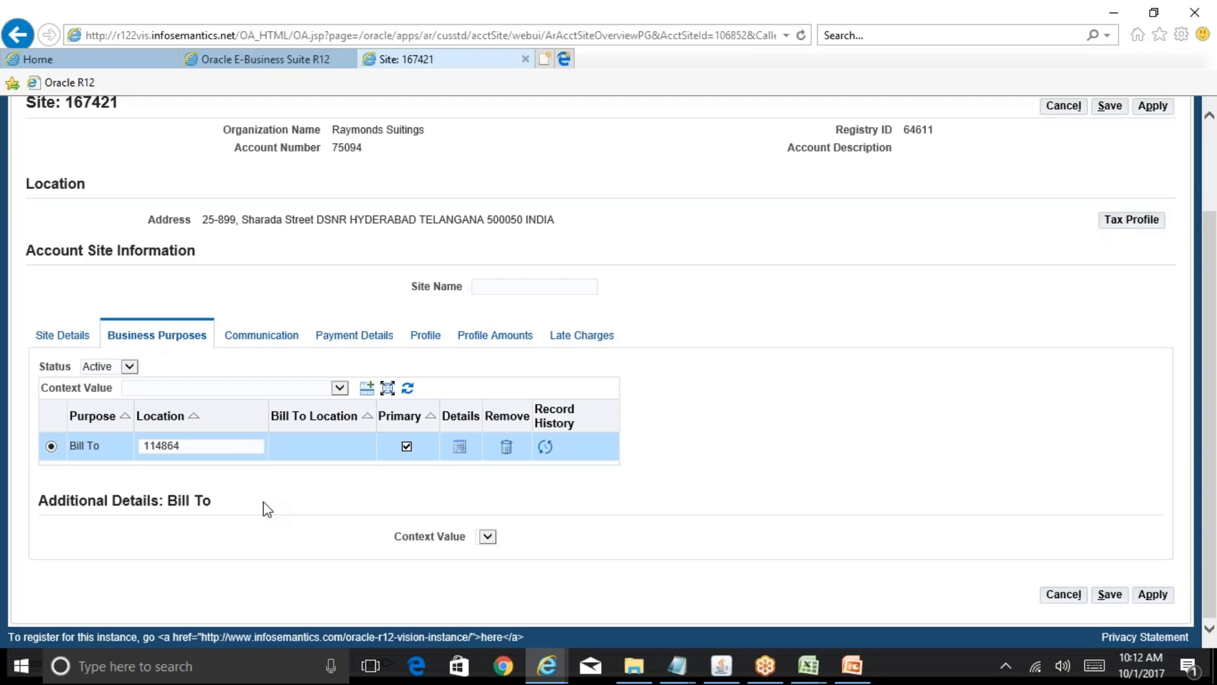
- Add a Ship To purpose with bill-to location 114864 and apply the change
click(367, 389)
click(169, 610)
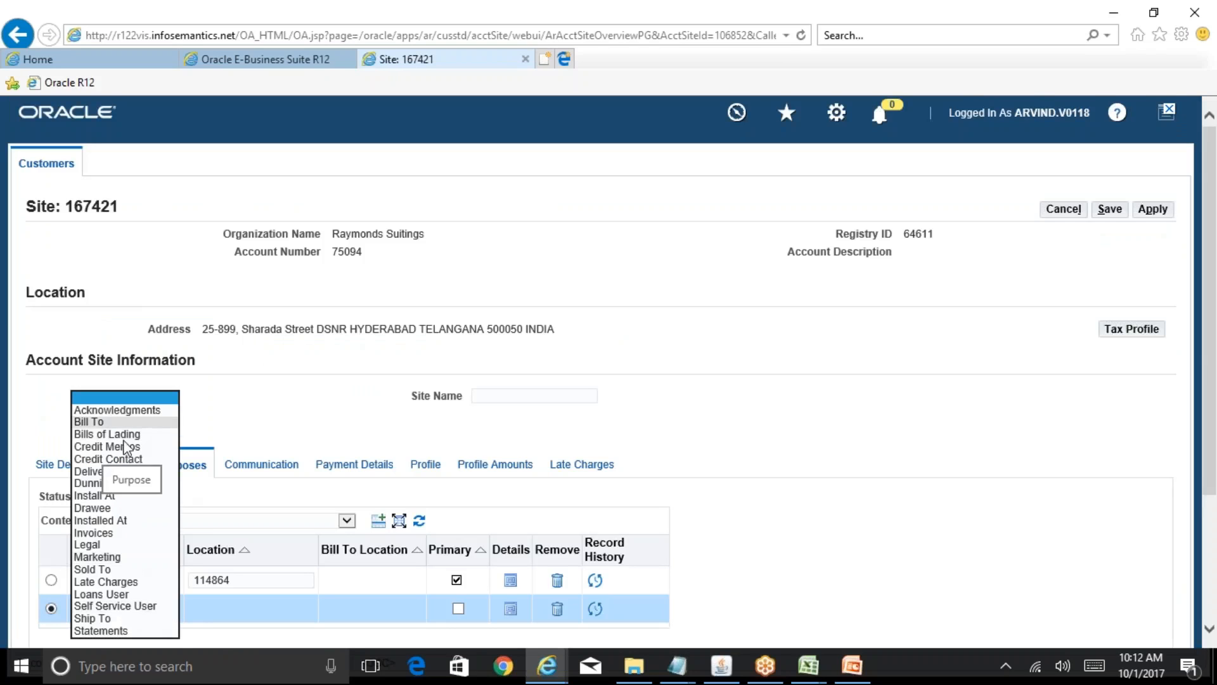
click(114, 617)
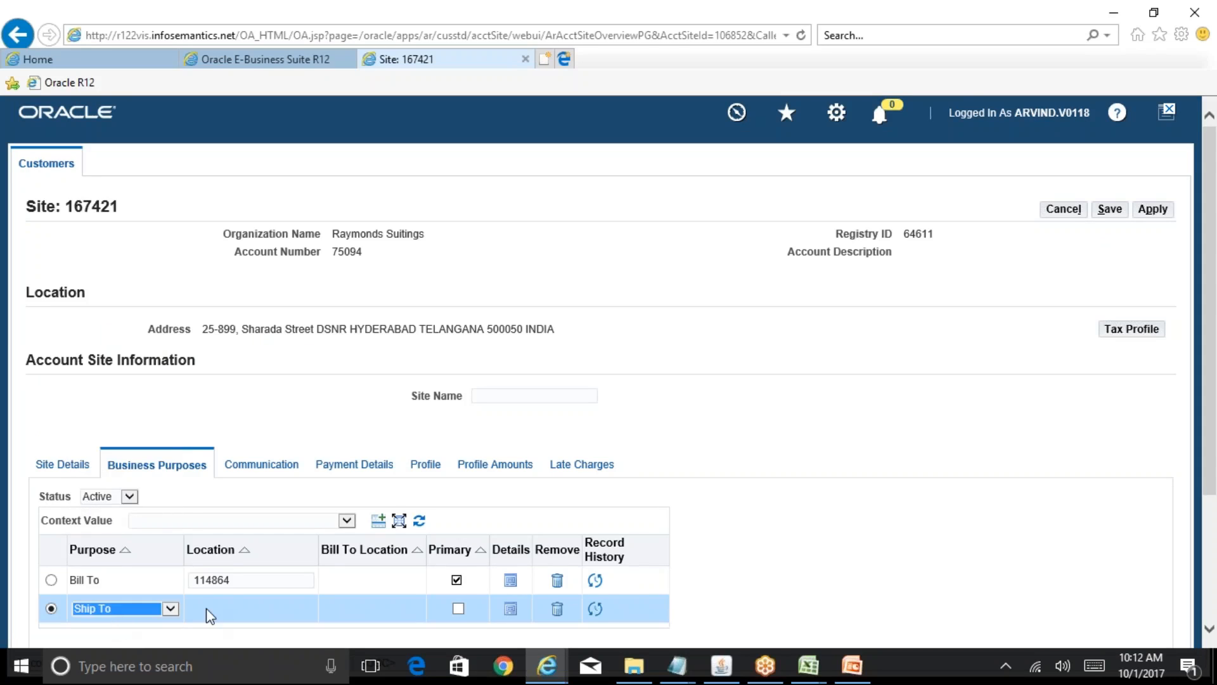
click(415, 603)
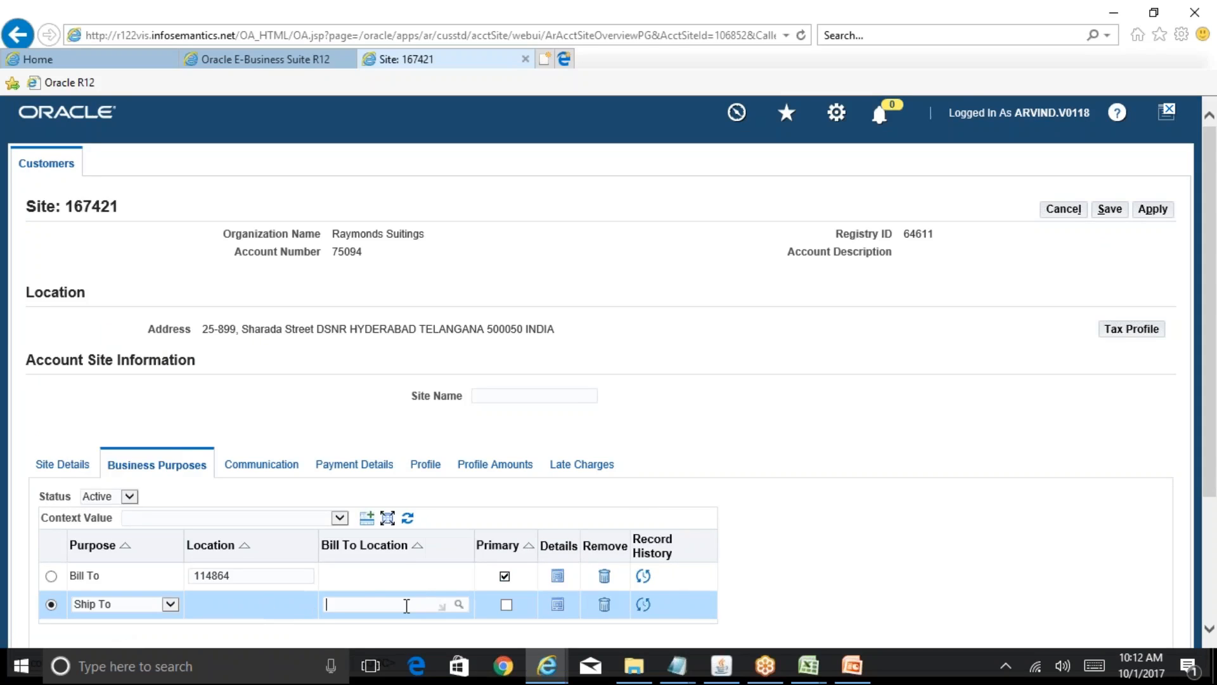
drag(239, 576, 179, 575)
key(ctrl+c)
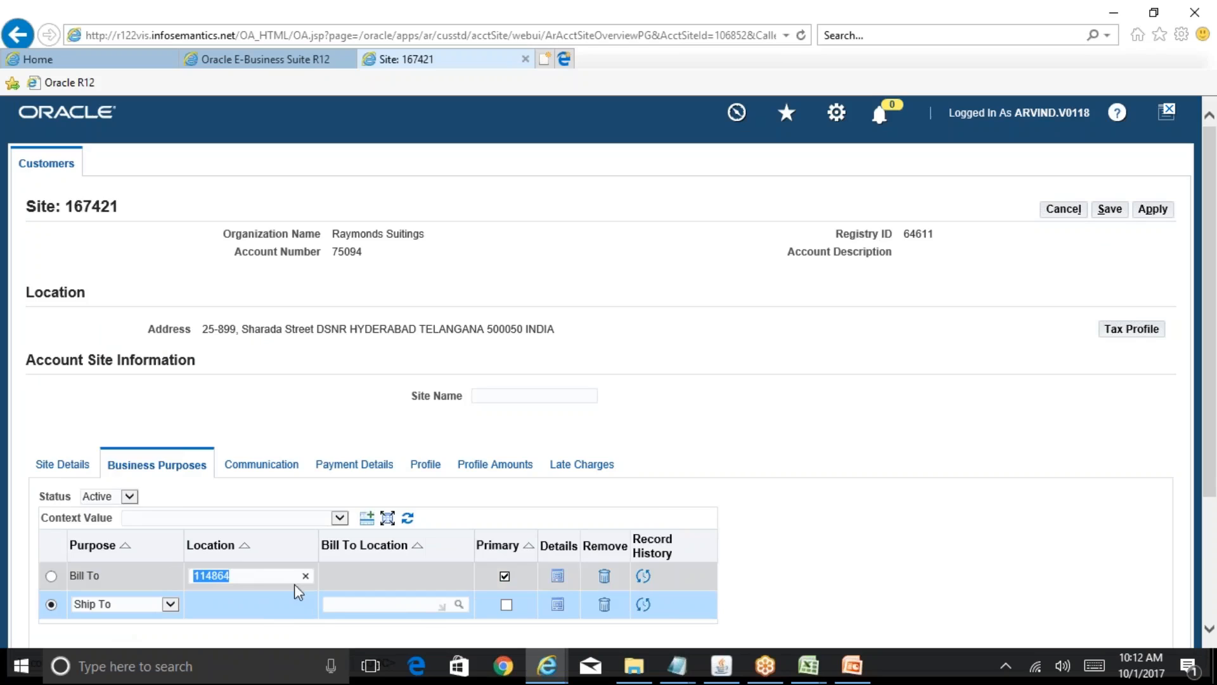
click(385, 605)
key(ctrl+v)
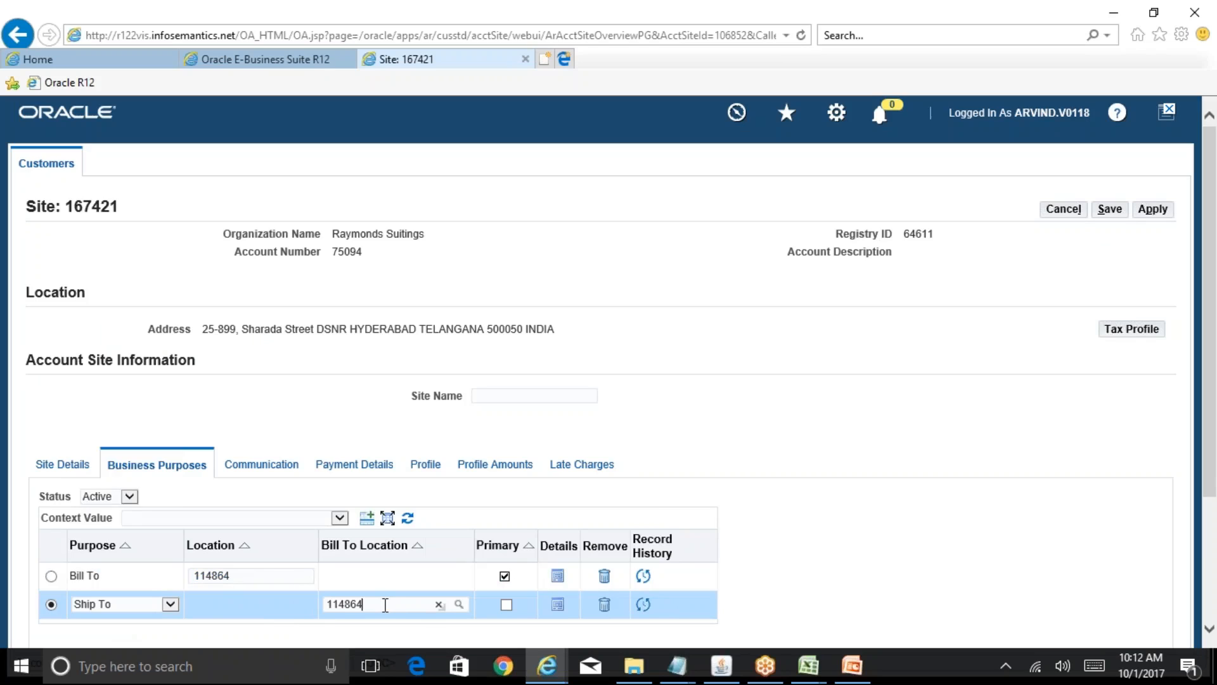
key(Tab)
click(1153, 209)
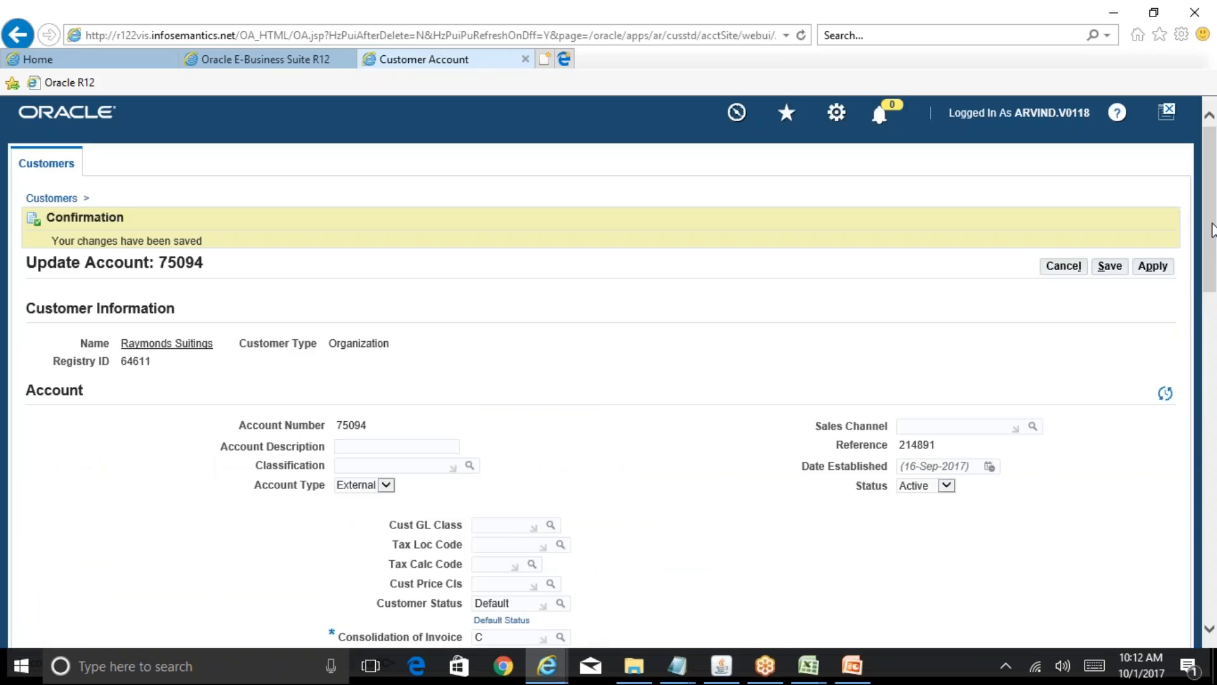
drag(1215, 228, 1216, 353)
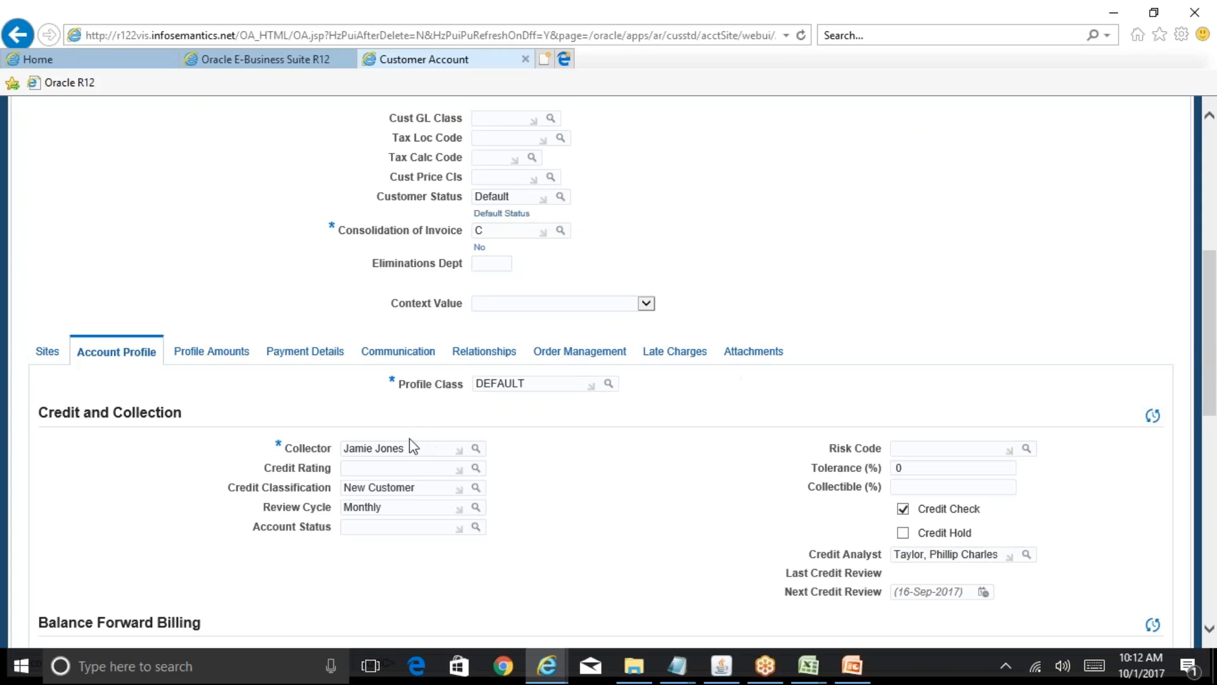
drag(419, 448, 336, 454)
- Open the Collectors form from Setup > Collections in the Oracle Applications Navigator
click(722, 666)
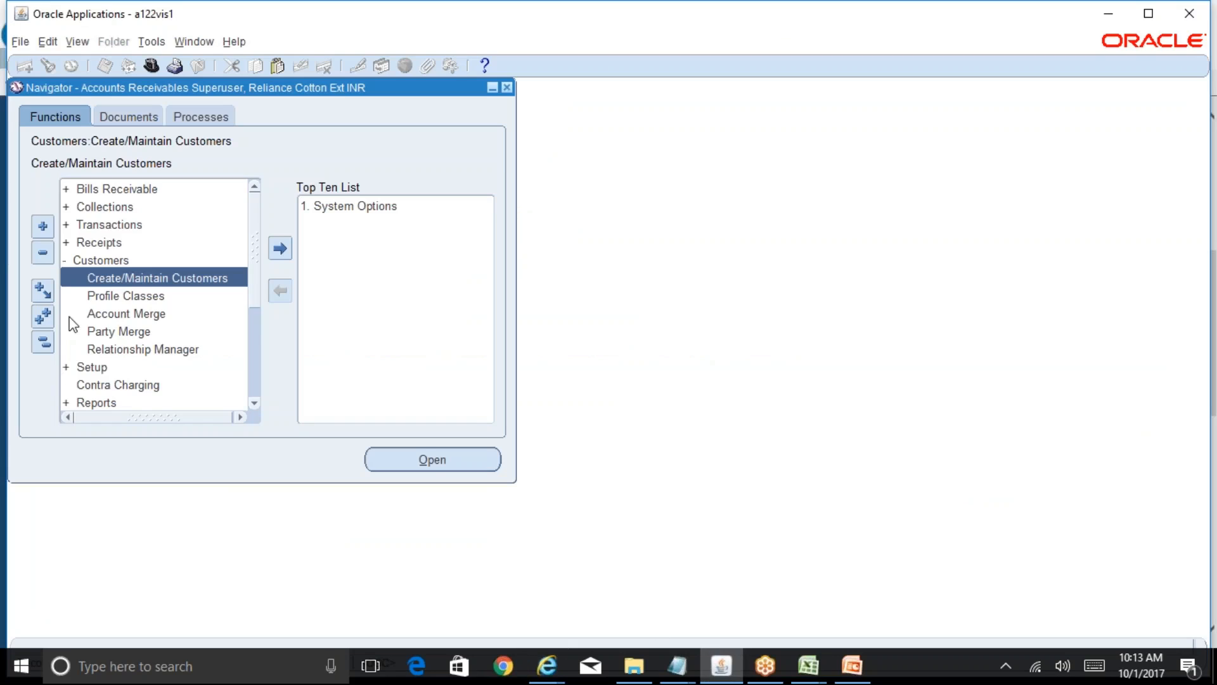
click(44, 343)
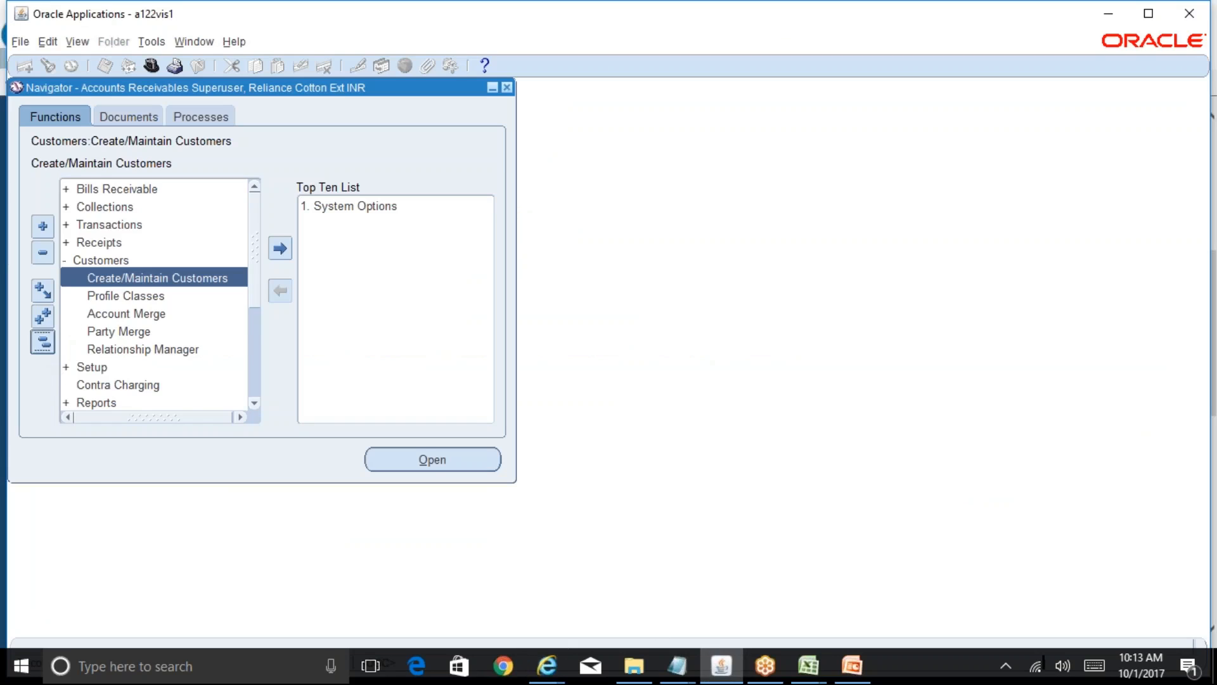
double_click(105, 208)
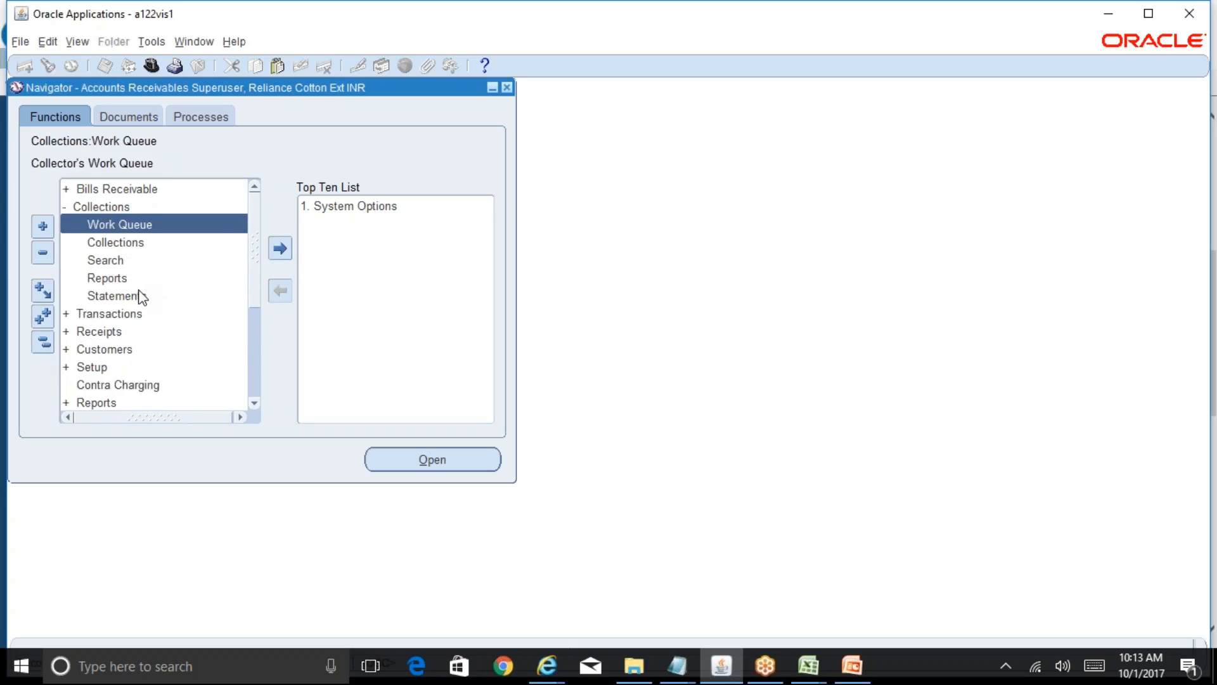
click(42, 342)
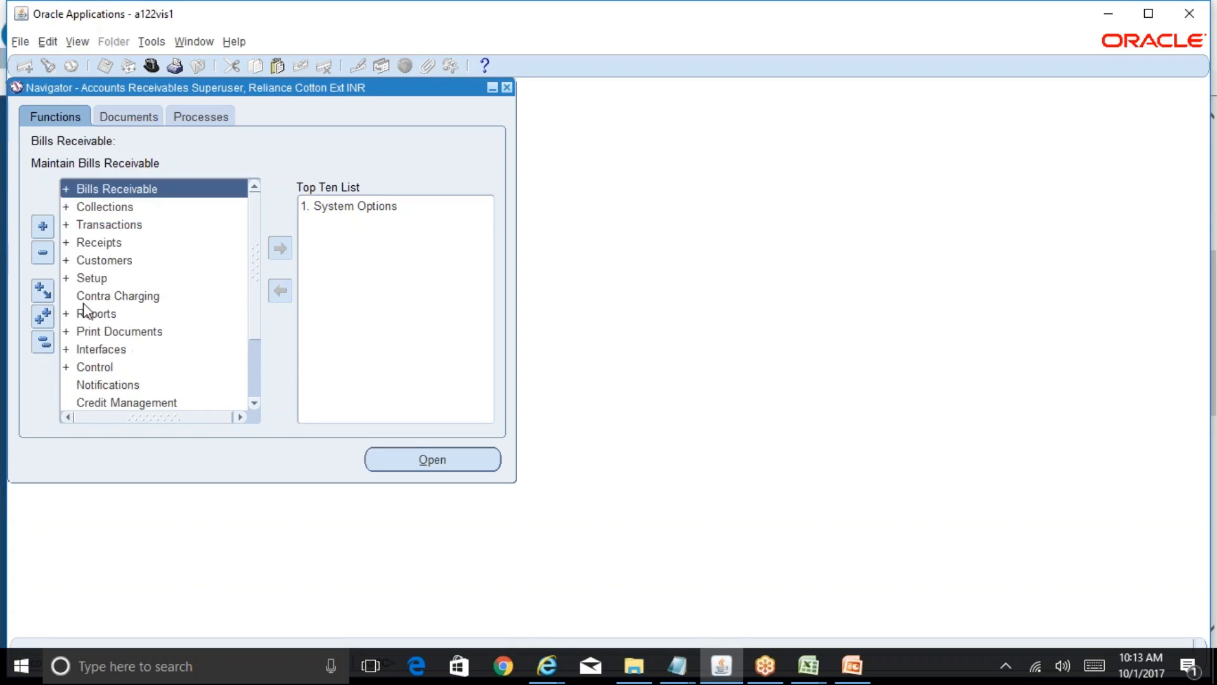
double_click(90, 279)
double_click(127, 349)
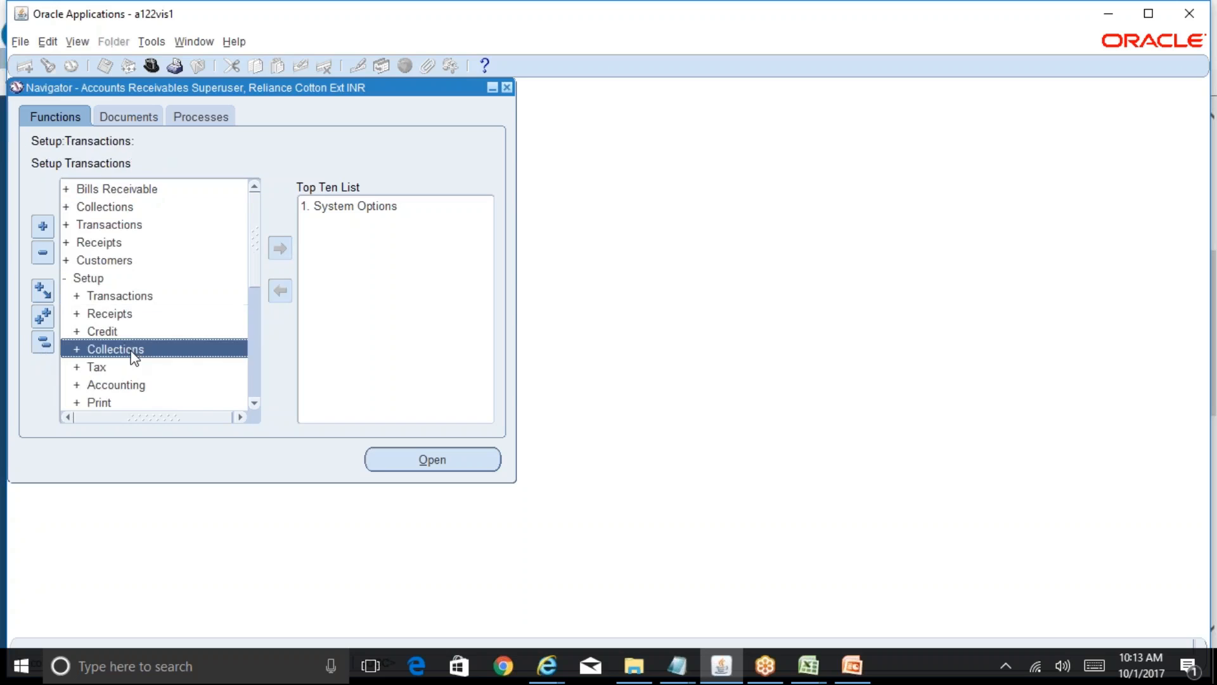
double_click(155, 367)
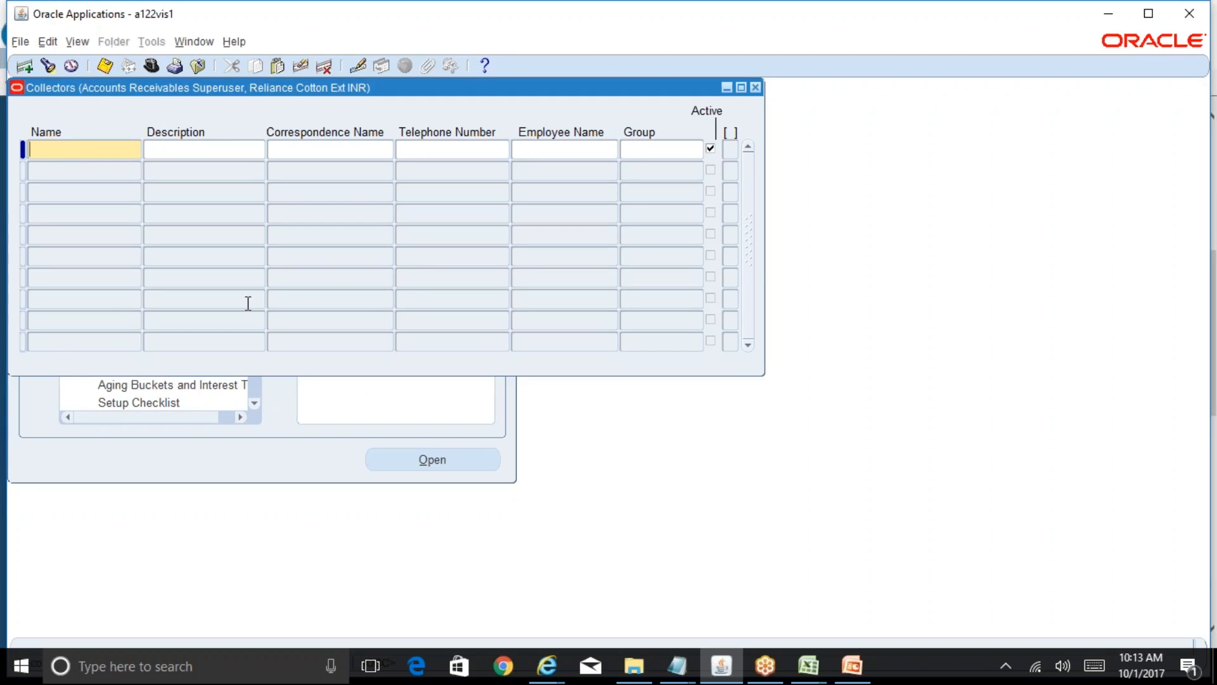
- Enter the new collector's short name in the Collectors form
key(Tab)
key(Tab)
key(Tab)
key(Tab)
key(Tab)
key(shift+Tab)
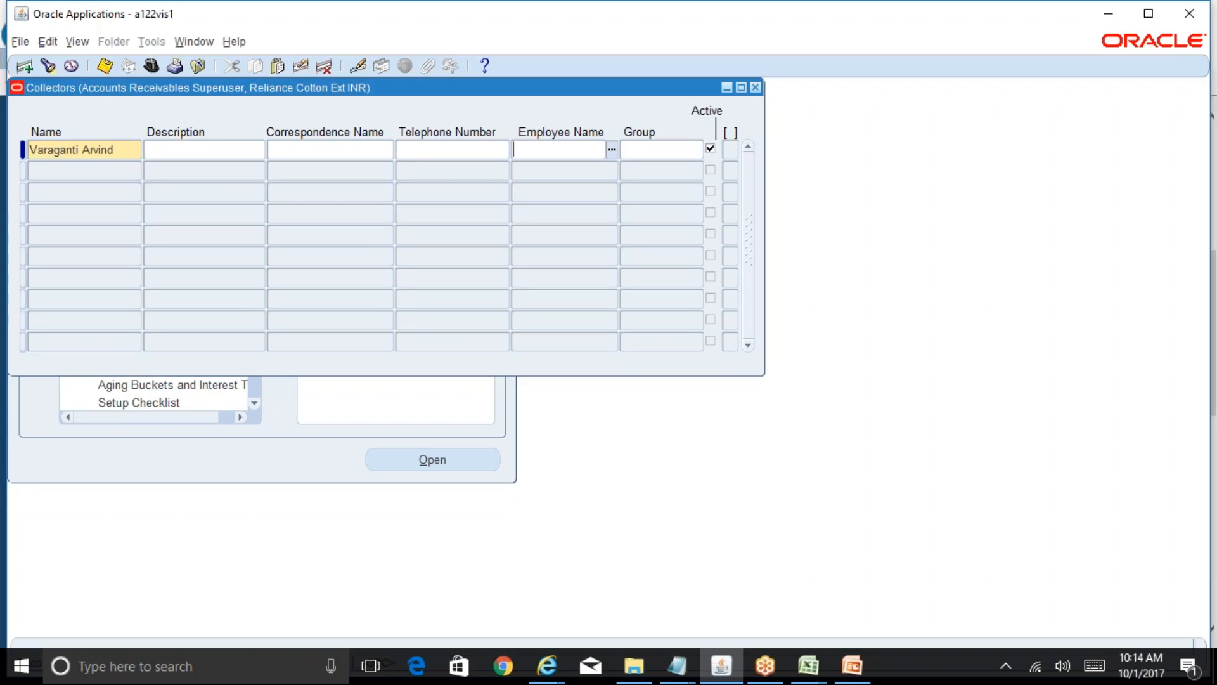
click(123, 149)
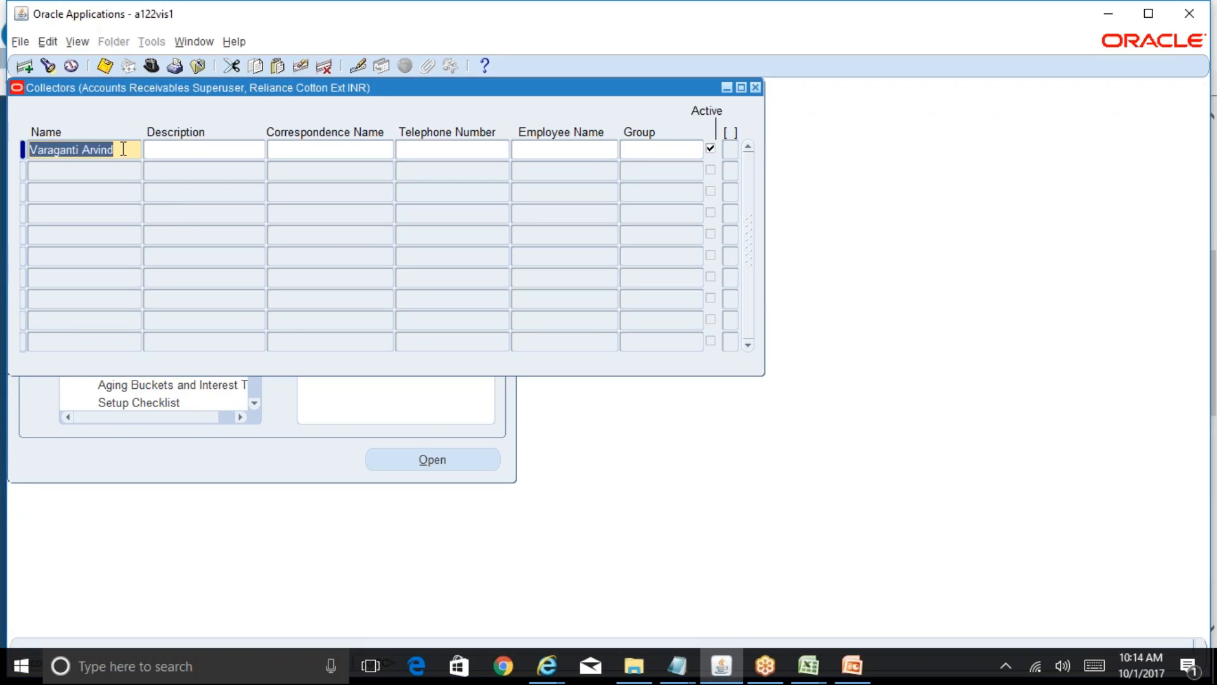
text(Arvy)
key(Tab)
key(Tab)
key(Tab)
key(Tab)
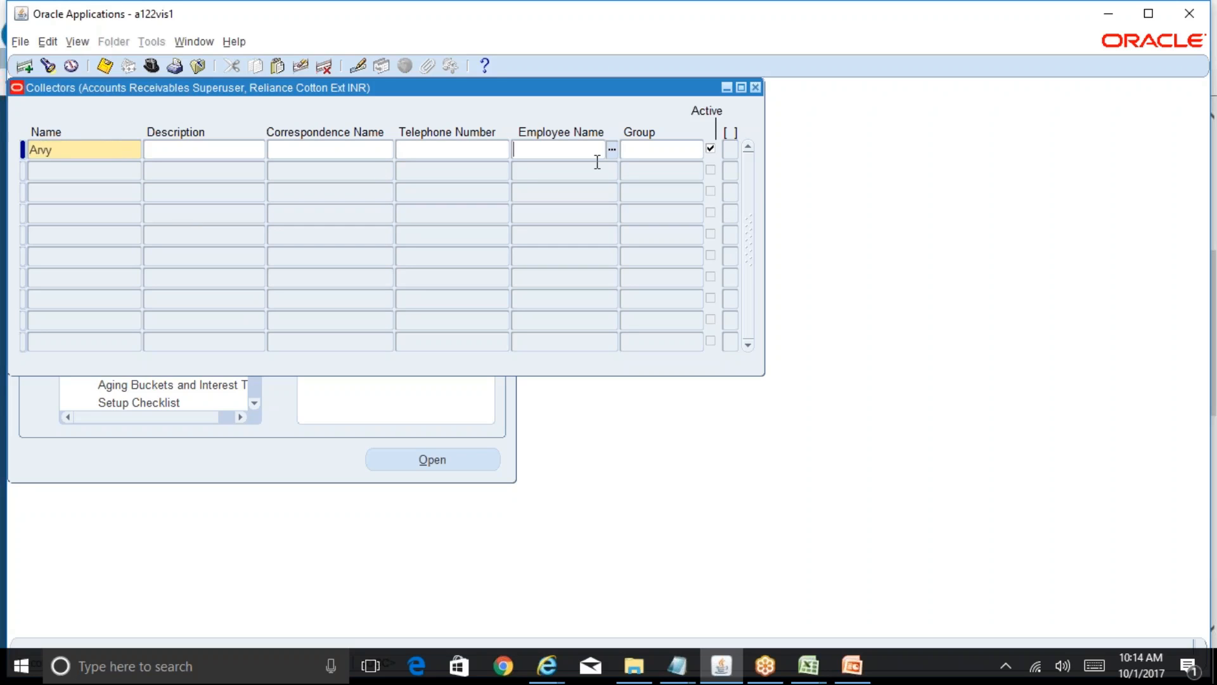
- Link the collector to the matching employee from the list of values and save it
key(ctrl+l)
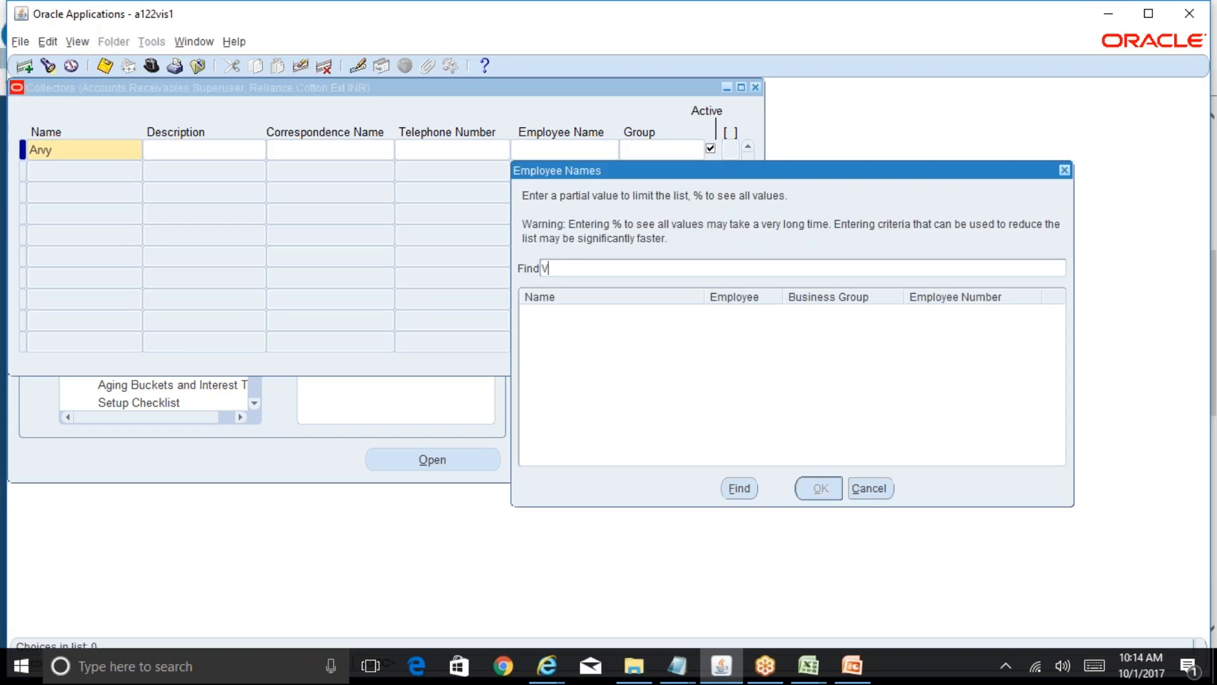
key(Return)
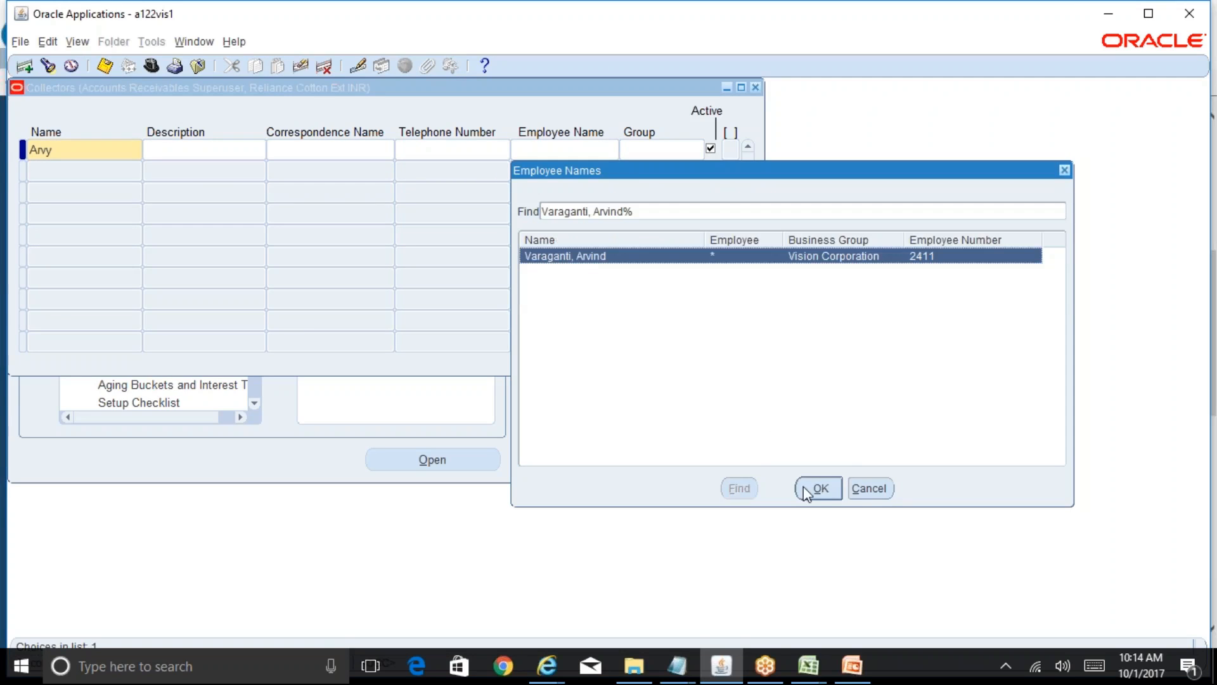
click(818, 490)
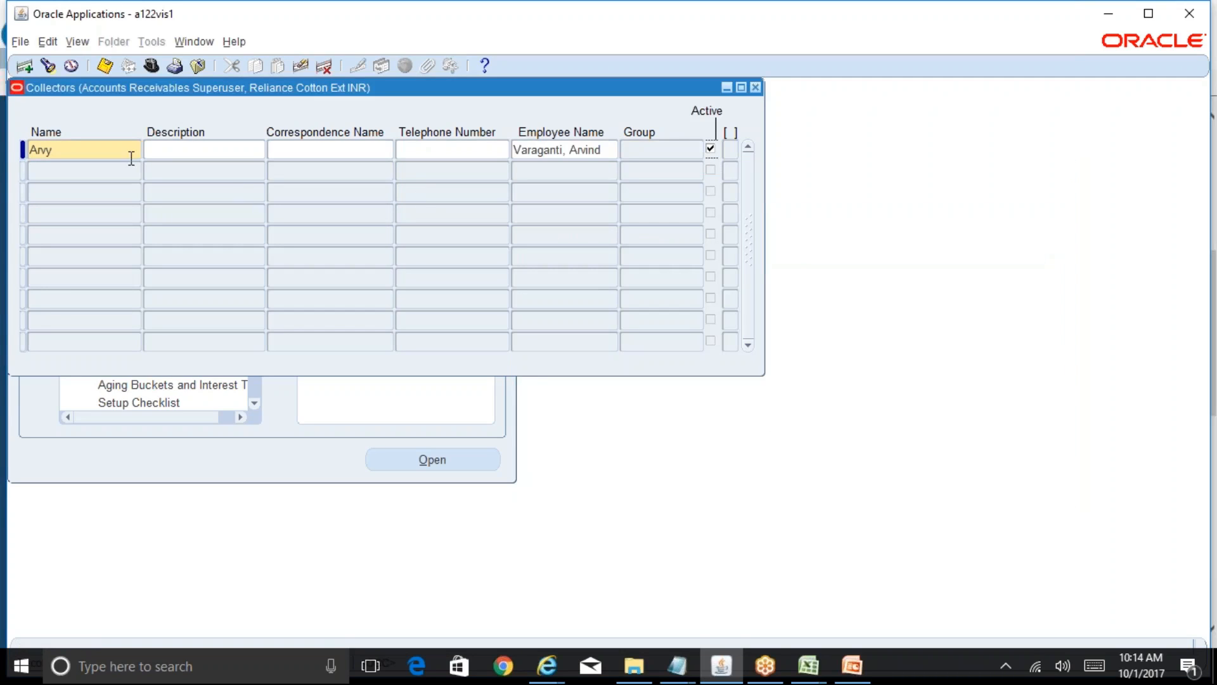
double_click(129, 153)
key(ctrl+s)
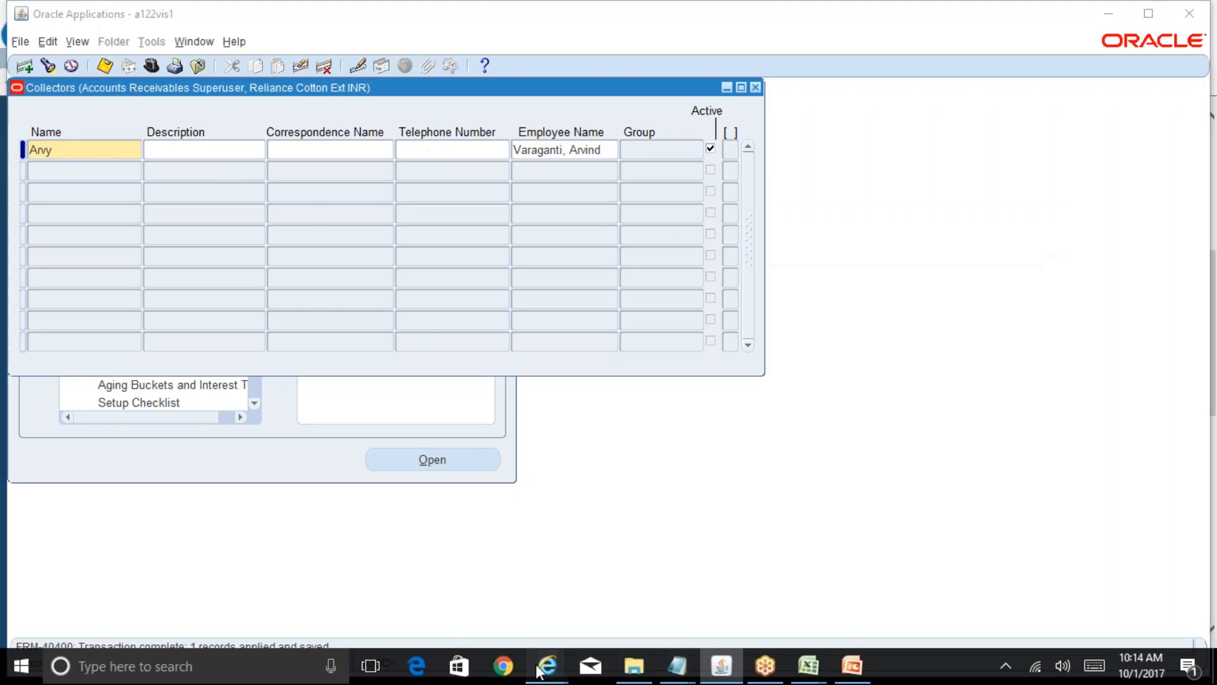
mouse_move(547, 666)
click(708, 605)
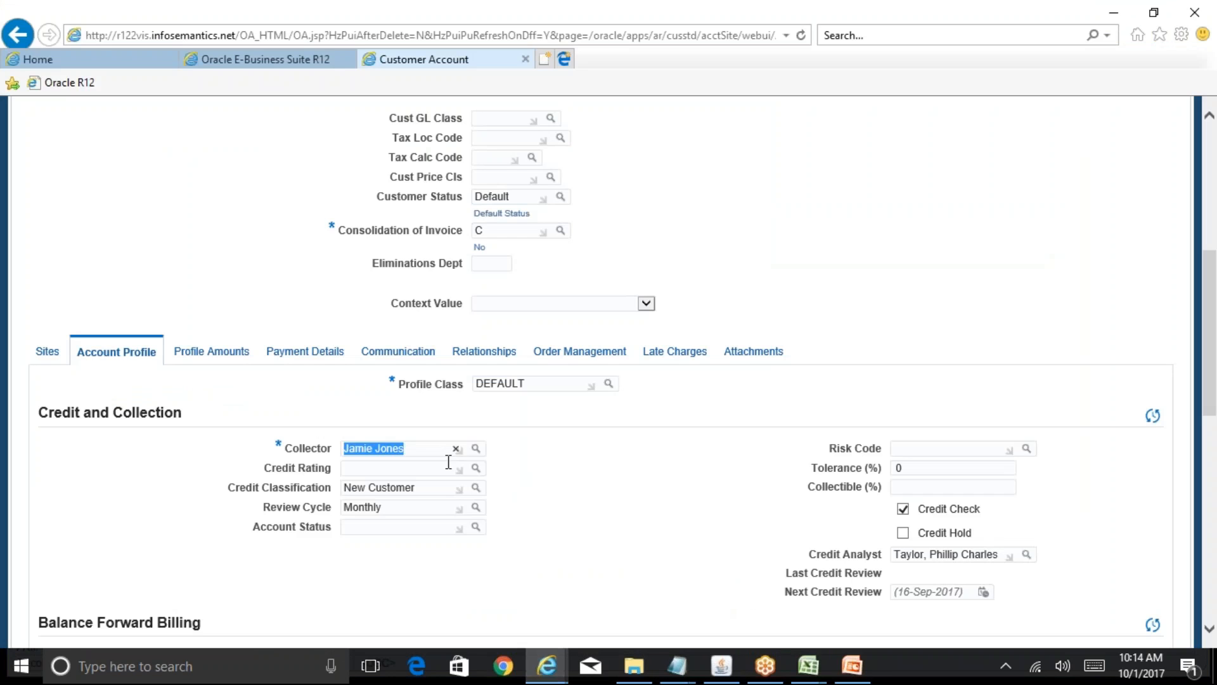
click(475, 450)
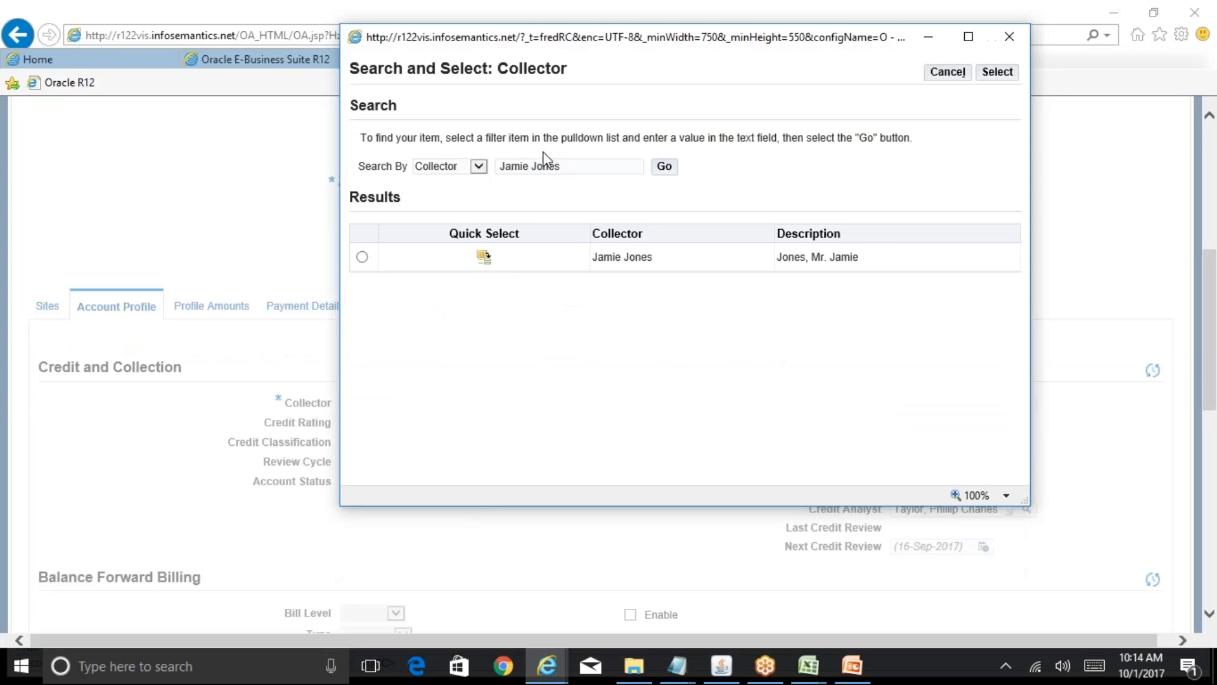
key(BackSpace)
text(Arvy)
click(664, 168)
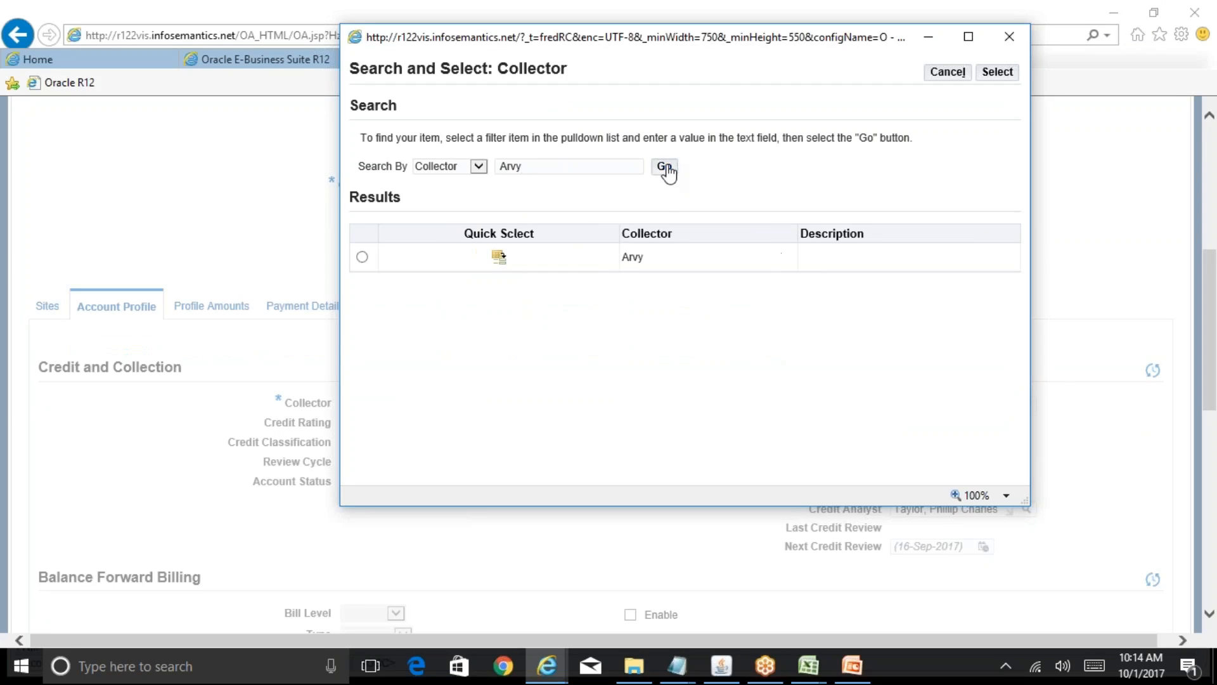
click(499, 257)
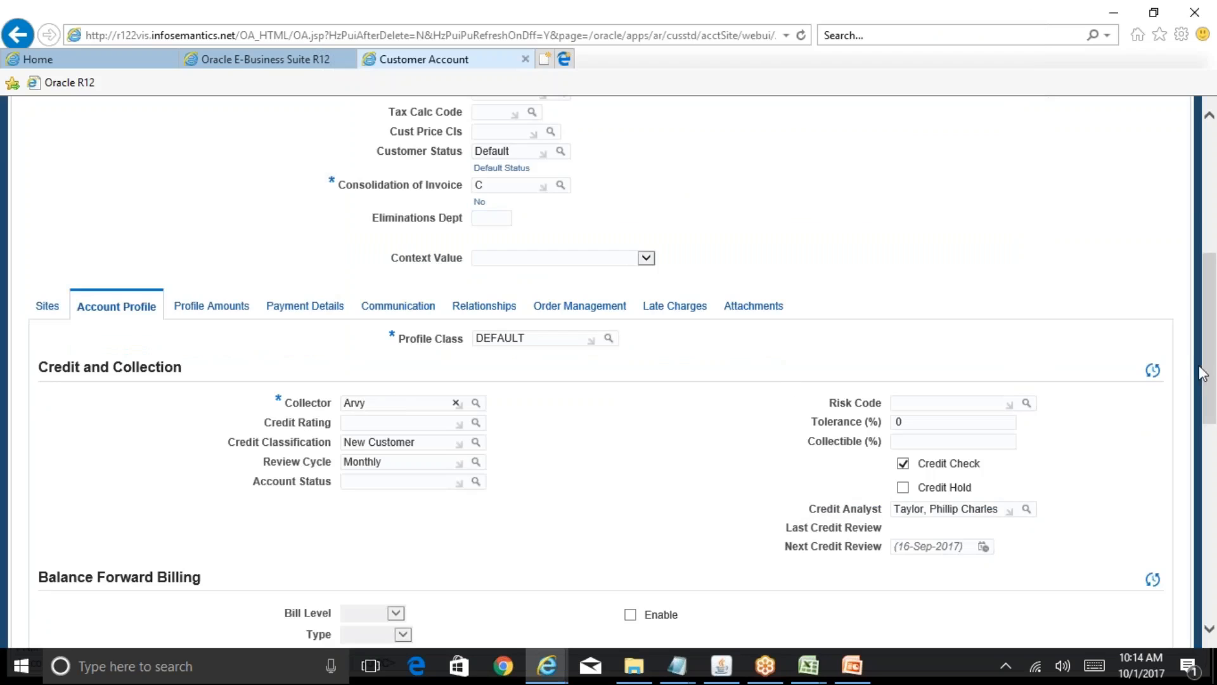
- Clear the missing-value warning by entering DDD in Cust Cre Prof Info, then apply
drag(1211, 380, 1214, 254)
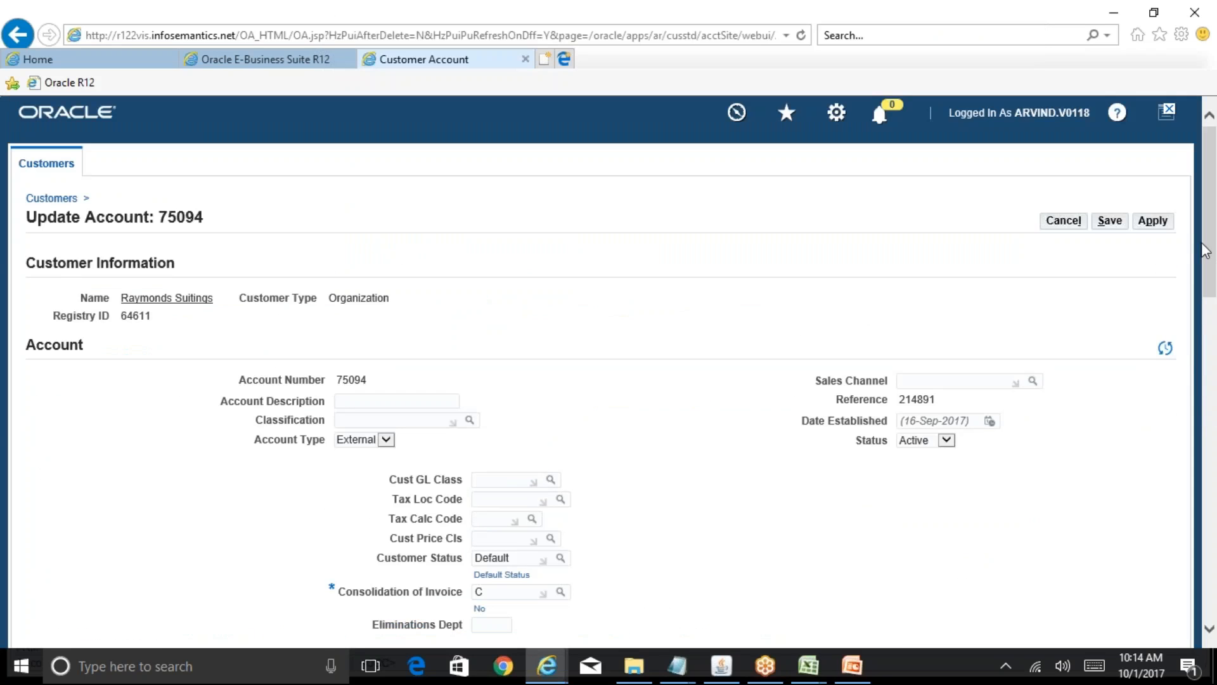
click(1163, 227)
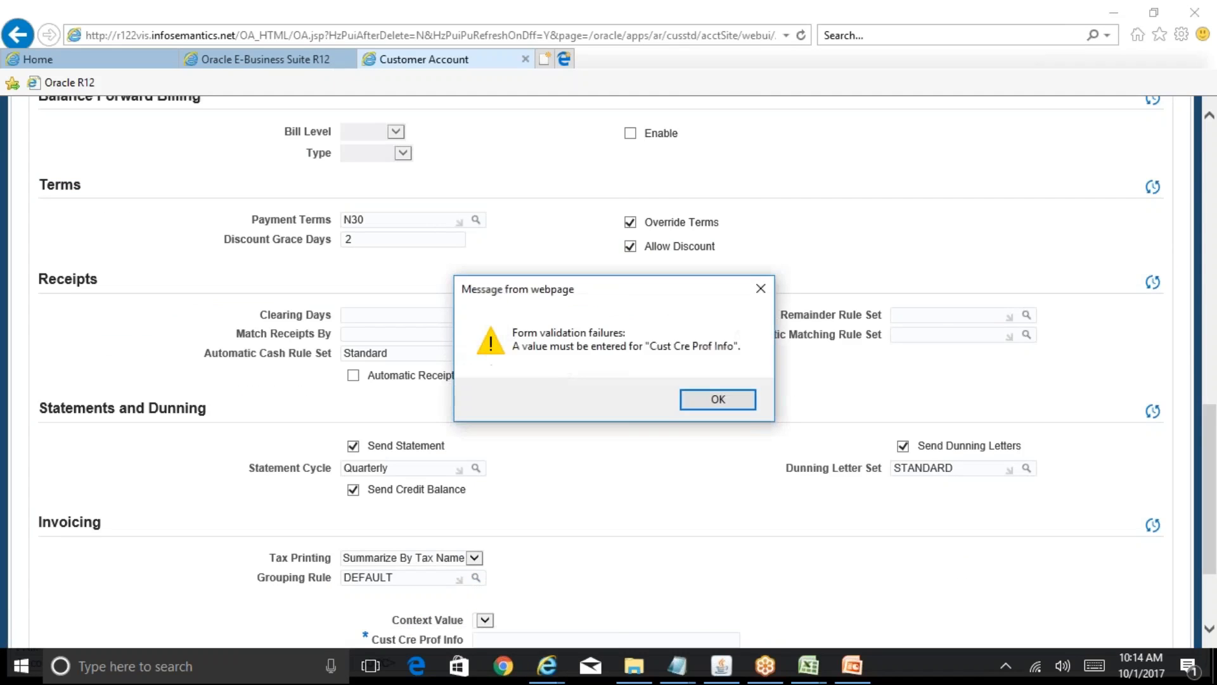
click(716, 399)
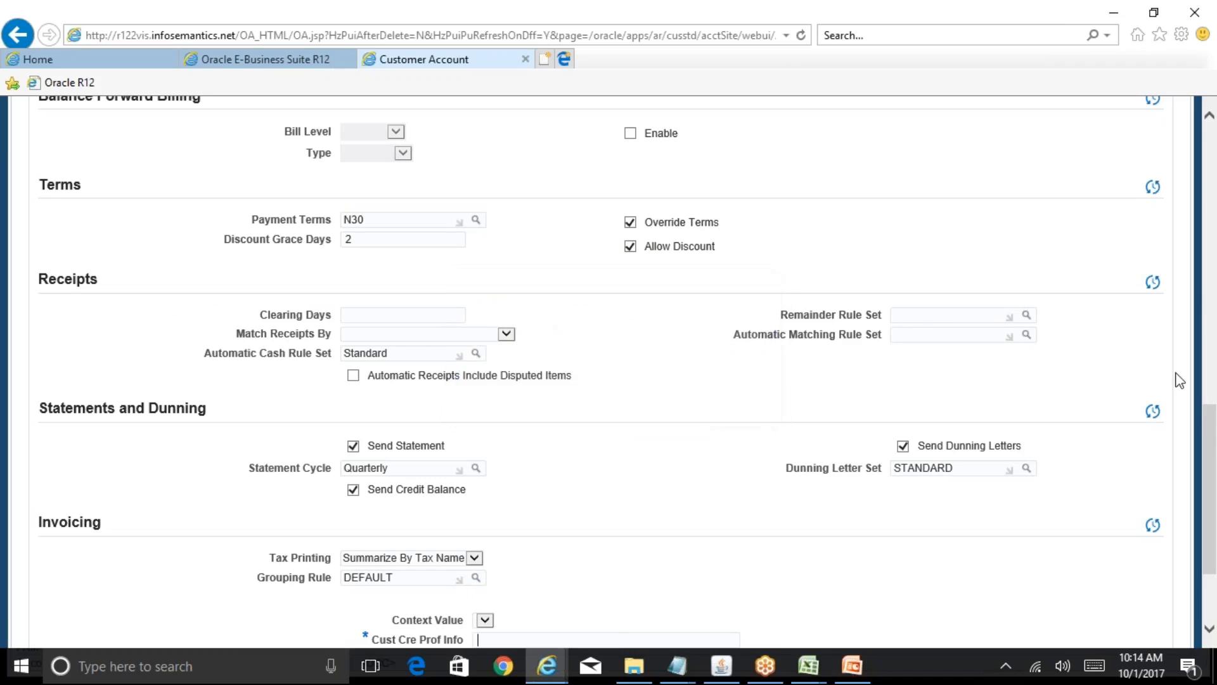
scroll(1210, 466, down, 3)
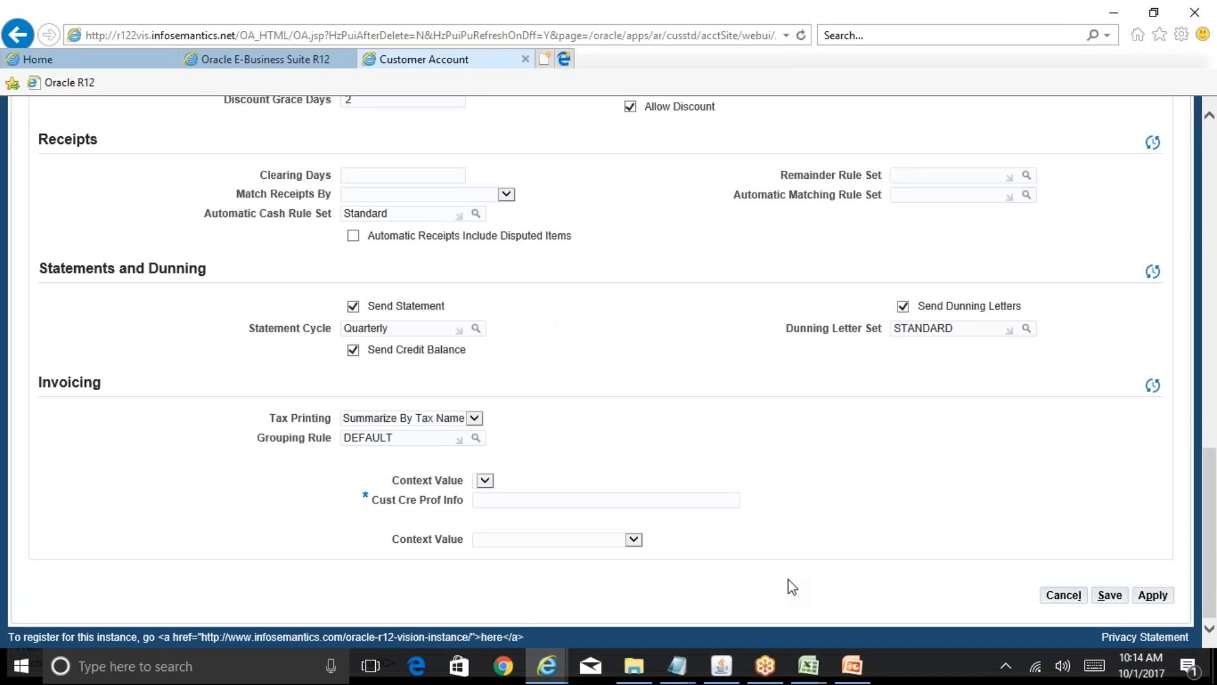
text(DDD)
click(1153, 603)
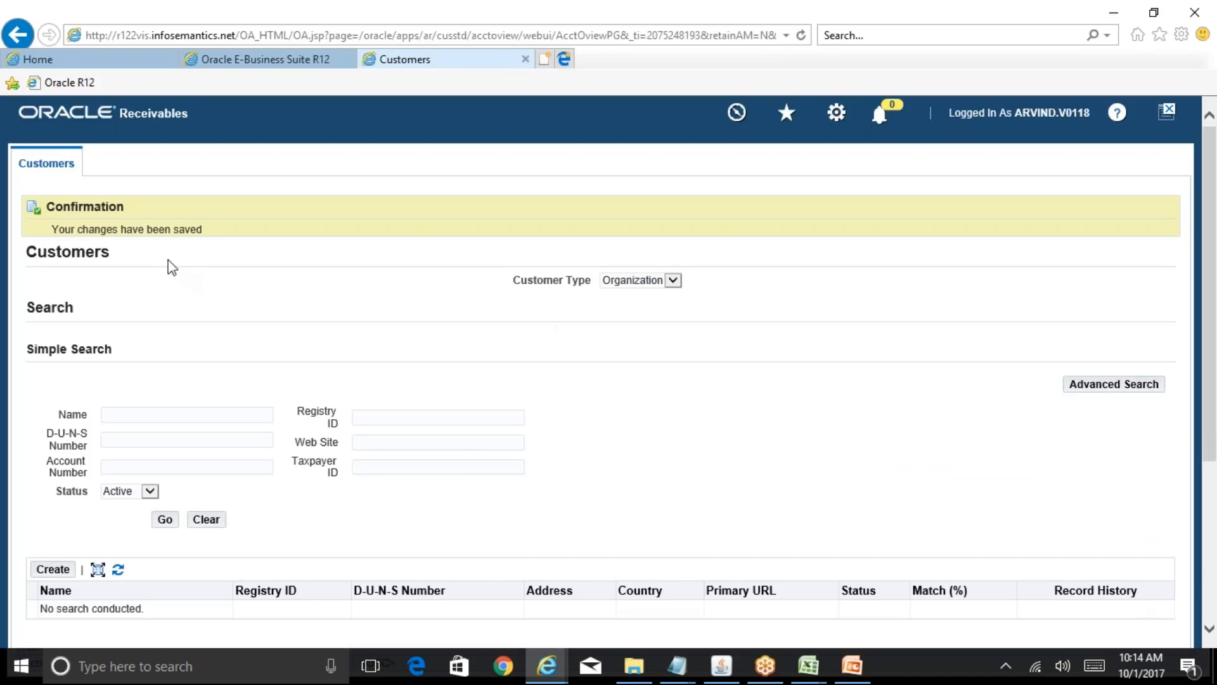
- Review the collector's name and linked employee, then close the Collectors form
click(722, 667)
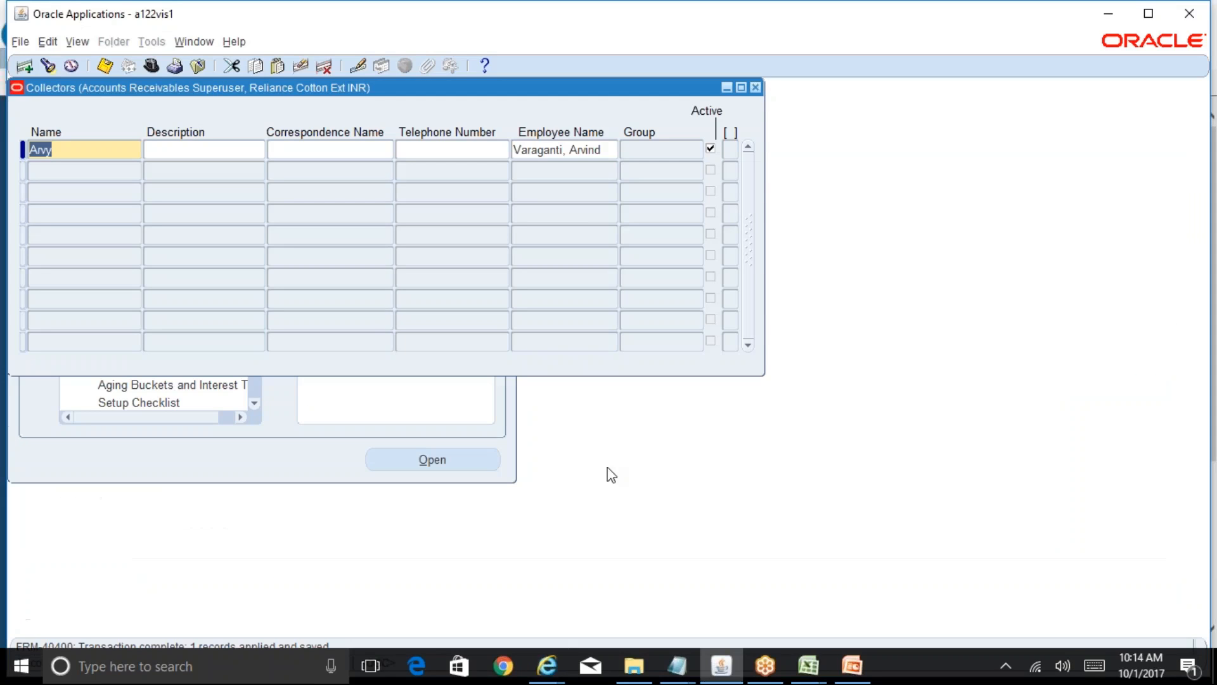
click(612, 151)
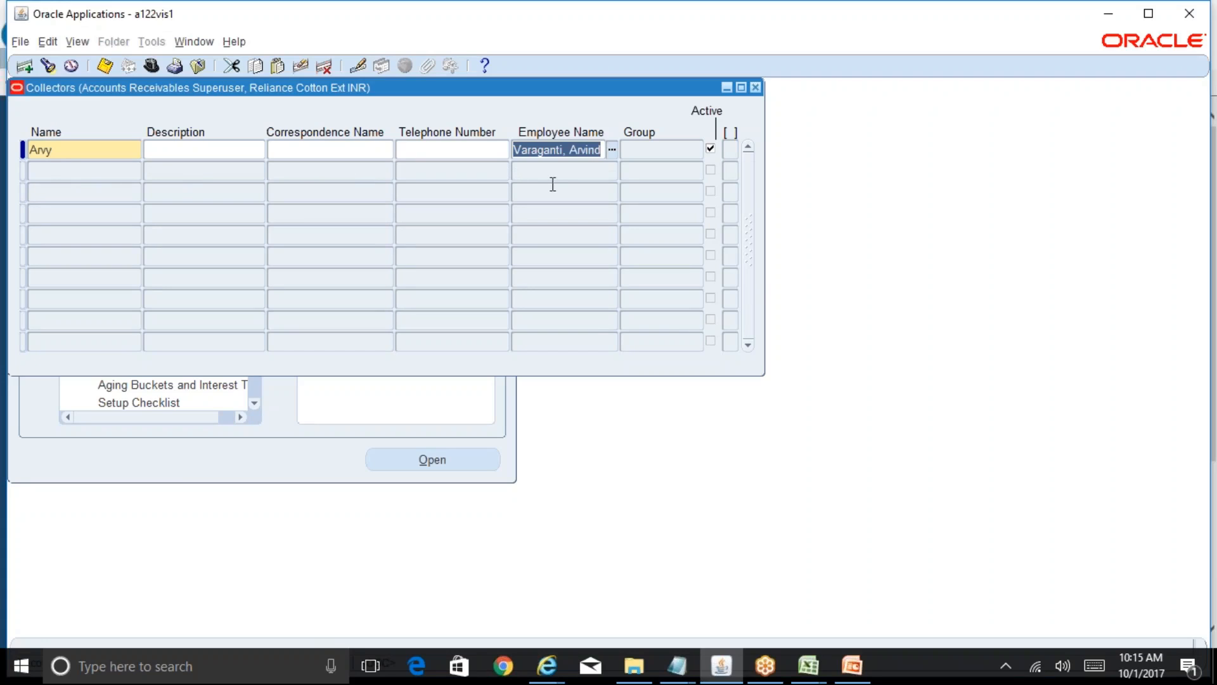
double_click(67, 151)
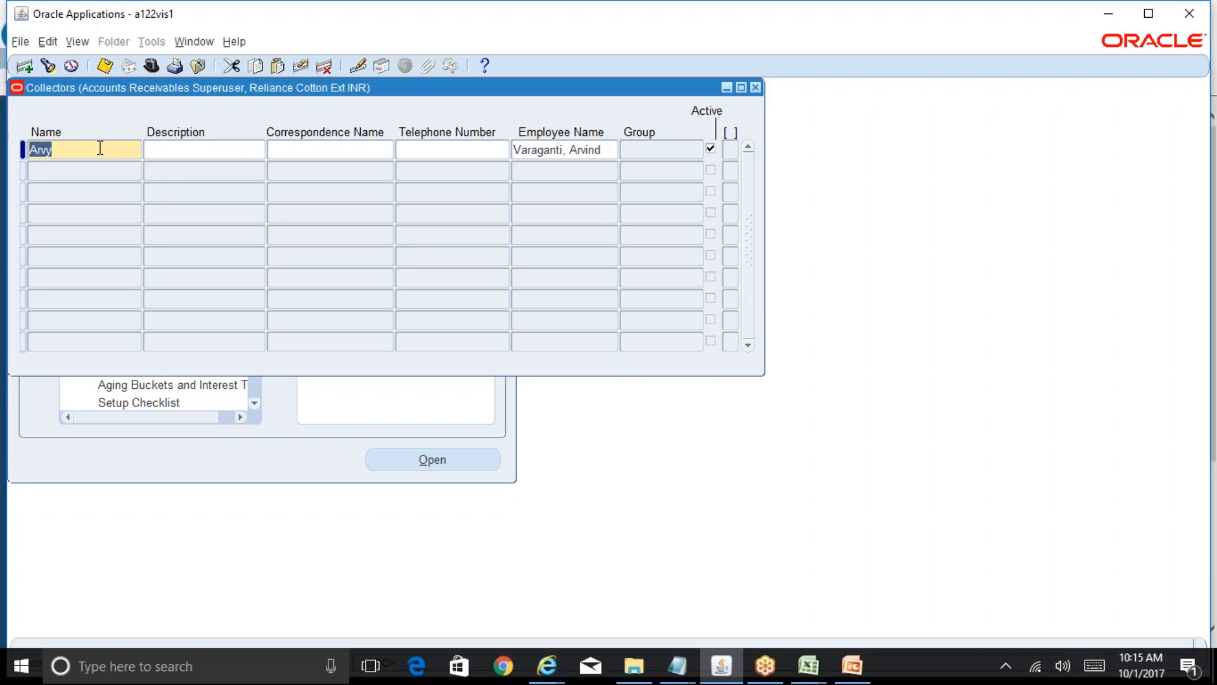
click(607, 149)
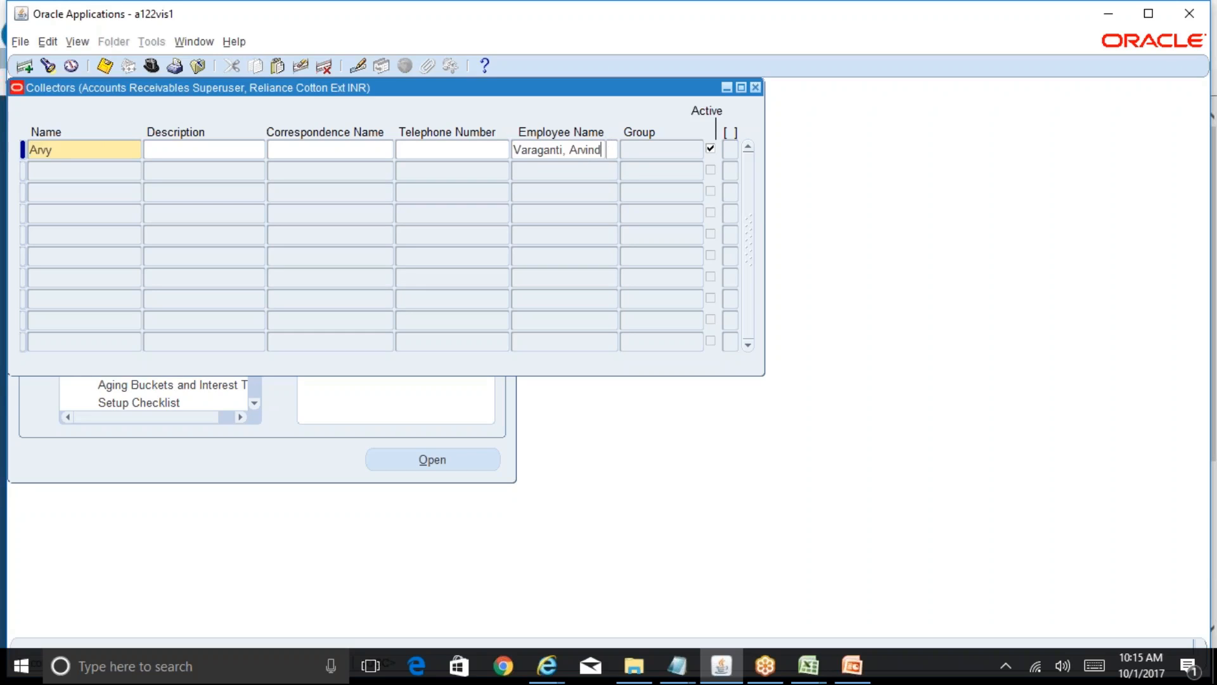
double_click(607, 150)
click(89, 149)
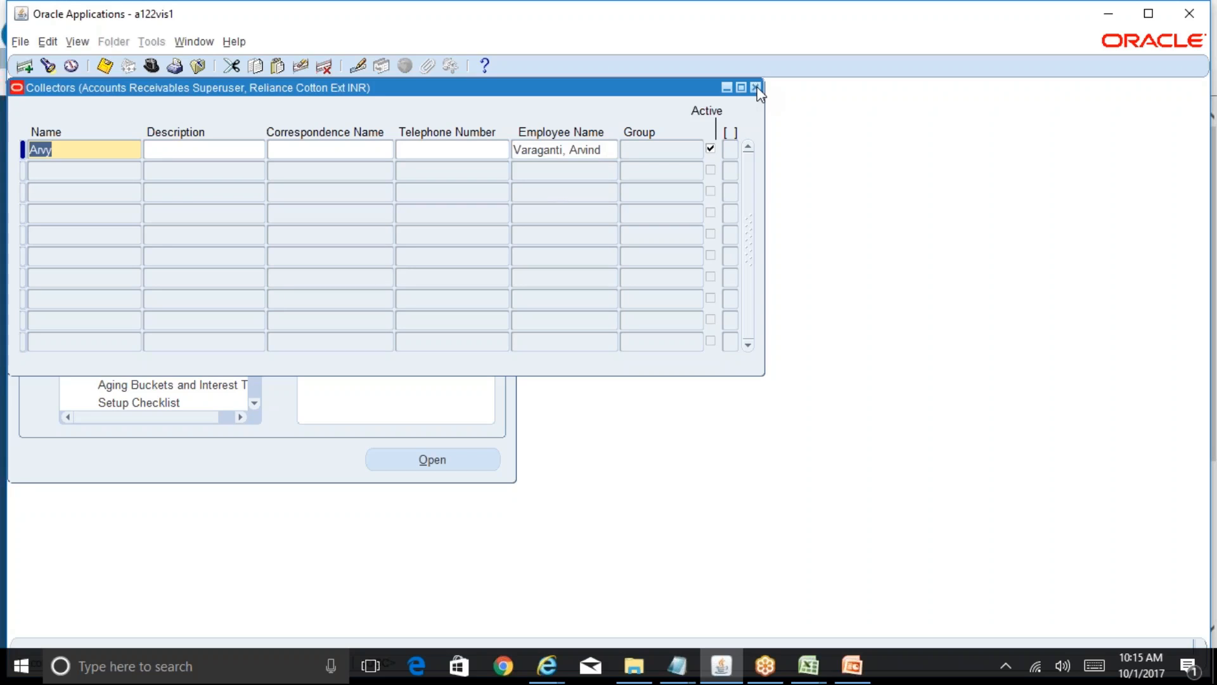
click(757, 88)
- Search customers by name Raymond% to find Raymonds Suitings
mouse_move(542, 674)
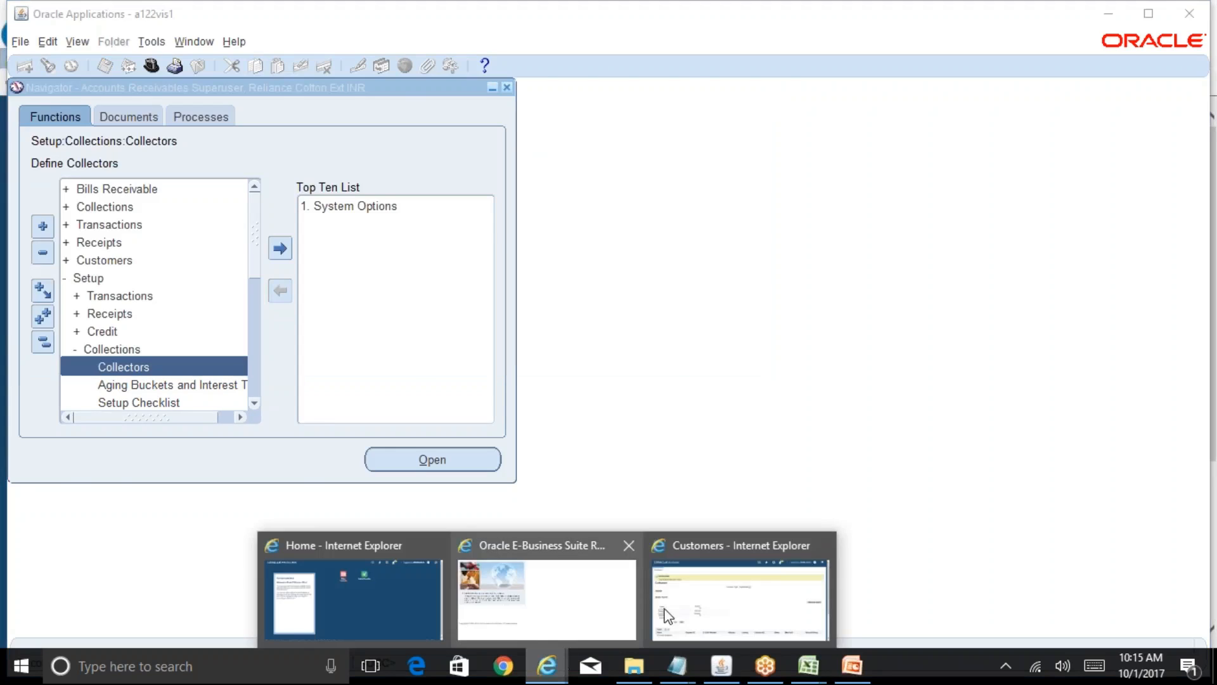
click(694, 609)
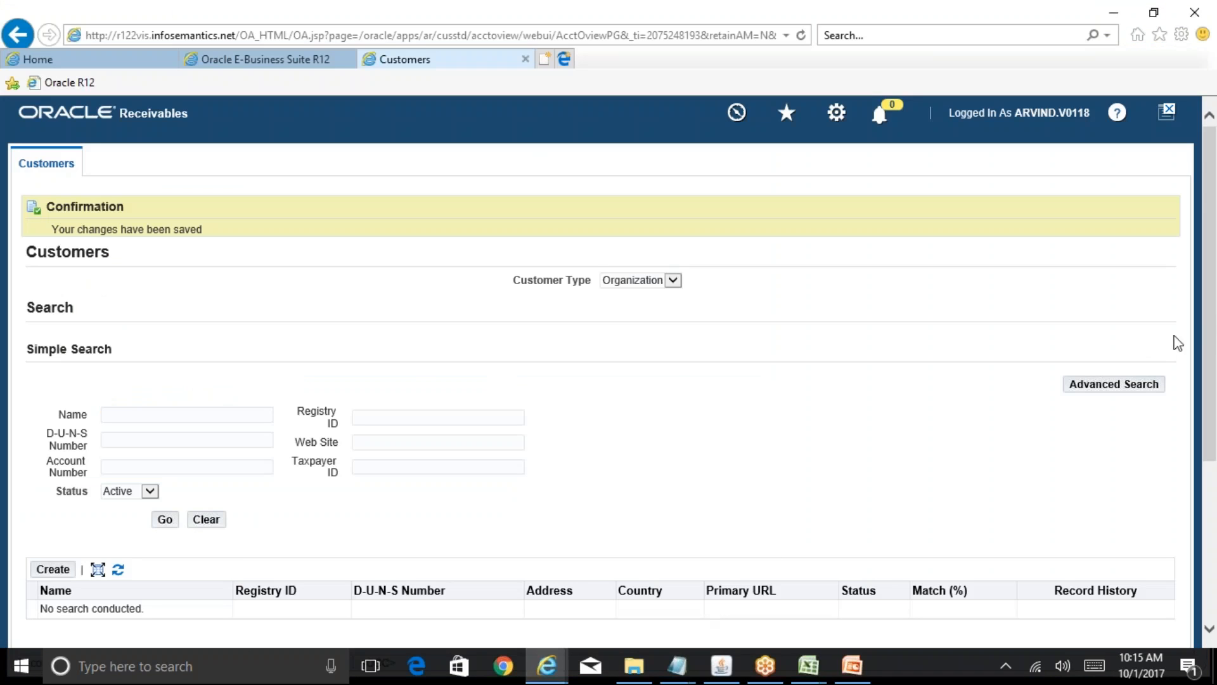
drag(1216, 319, 1216, 403)
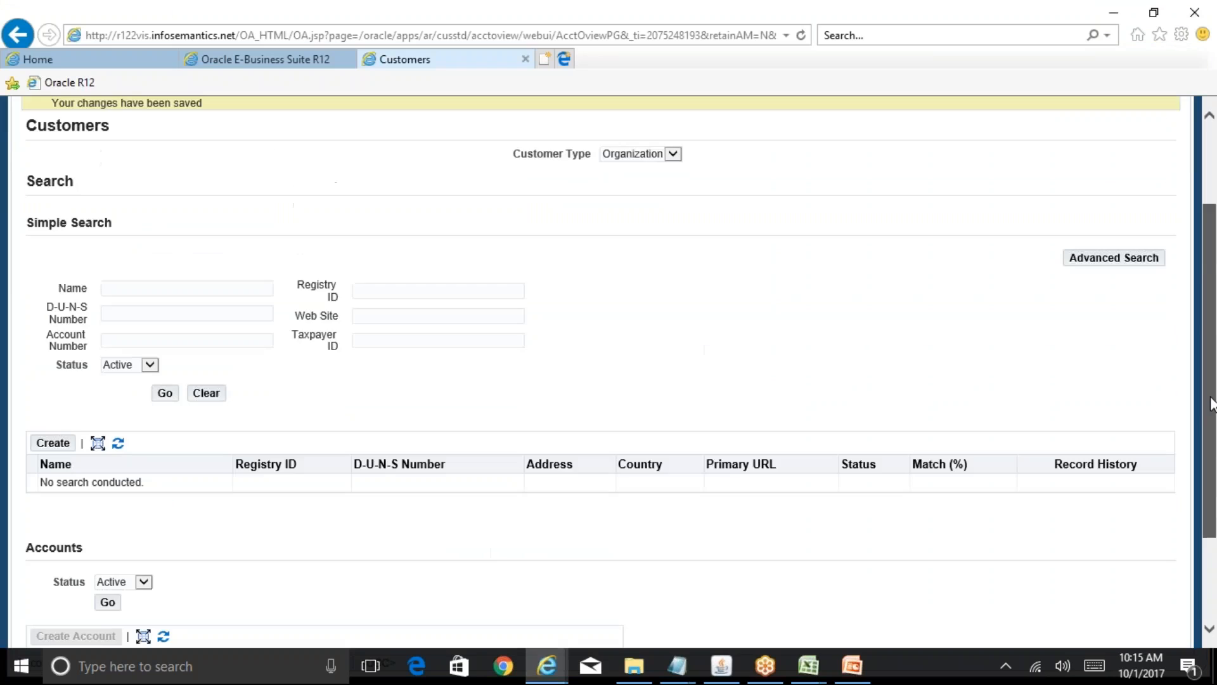
click(193, 288)
text(Reliance)
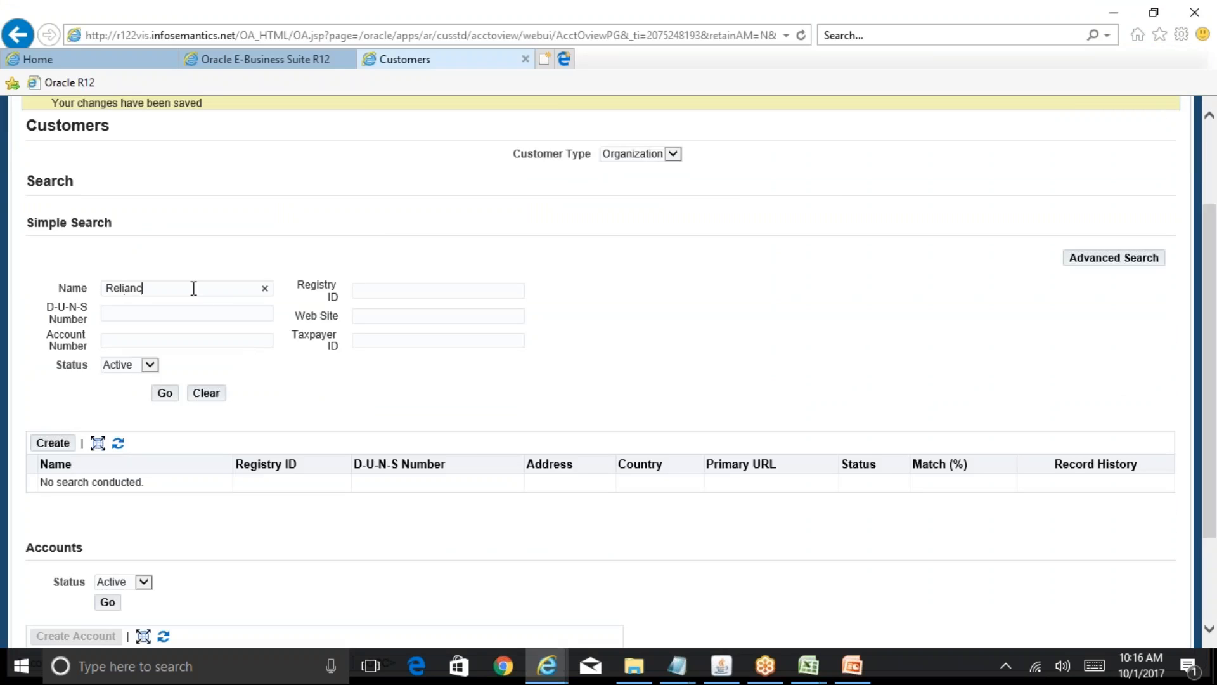
key(BackSpace)
key(BackSpace)
key(BackSpace)
key(BackSpace)
key(BackSpace)
key(BackSpace)
key(BackSpace)
key(BackSpace)
text(Raymond%)
click(164, 394)
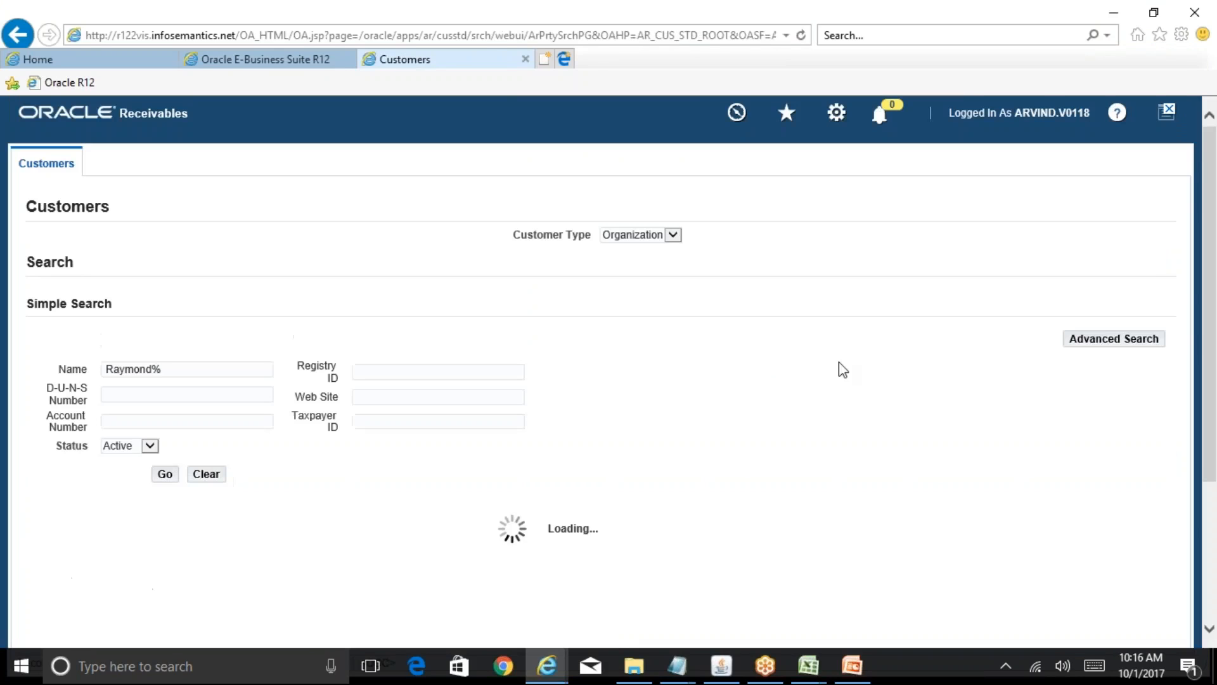
- Open the details page for account 75094 from the search results
drag(1215, 374, 1212, 450)
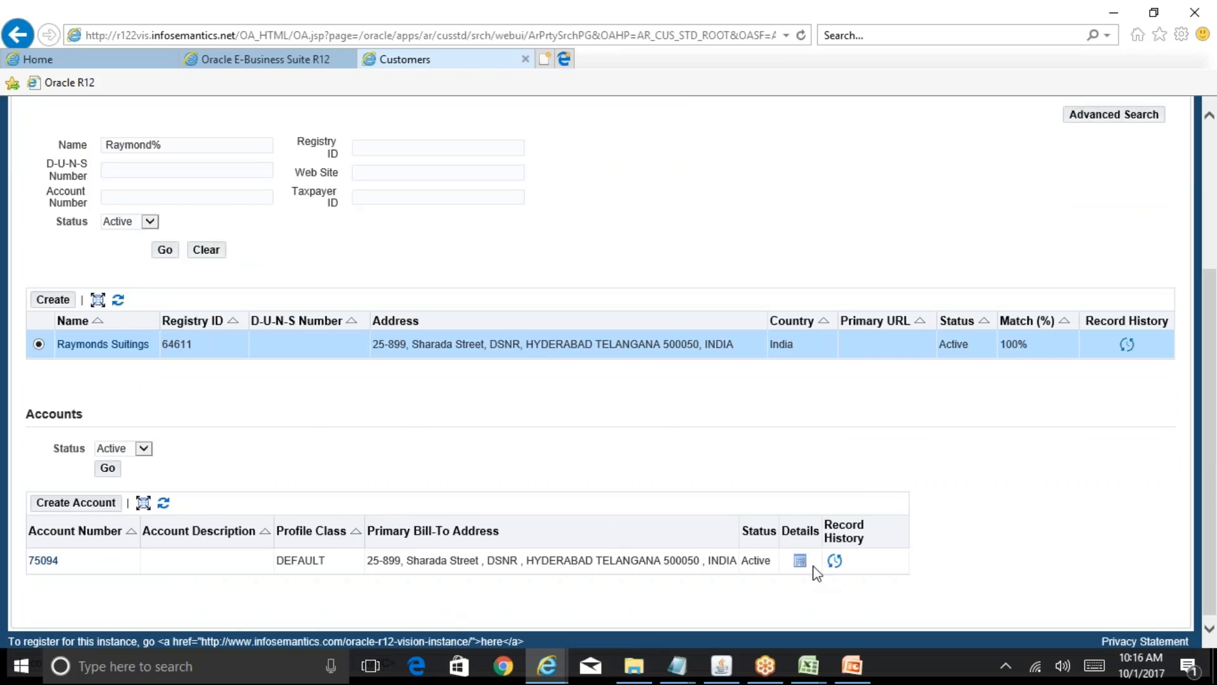
click(800, 561)
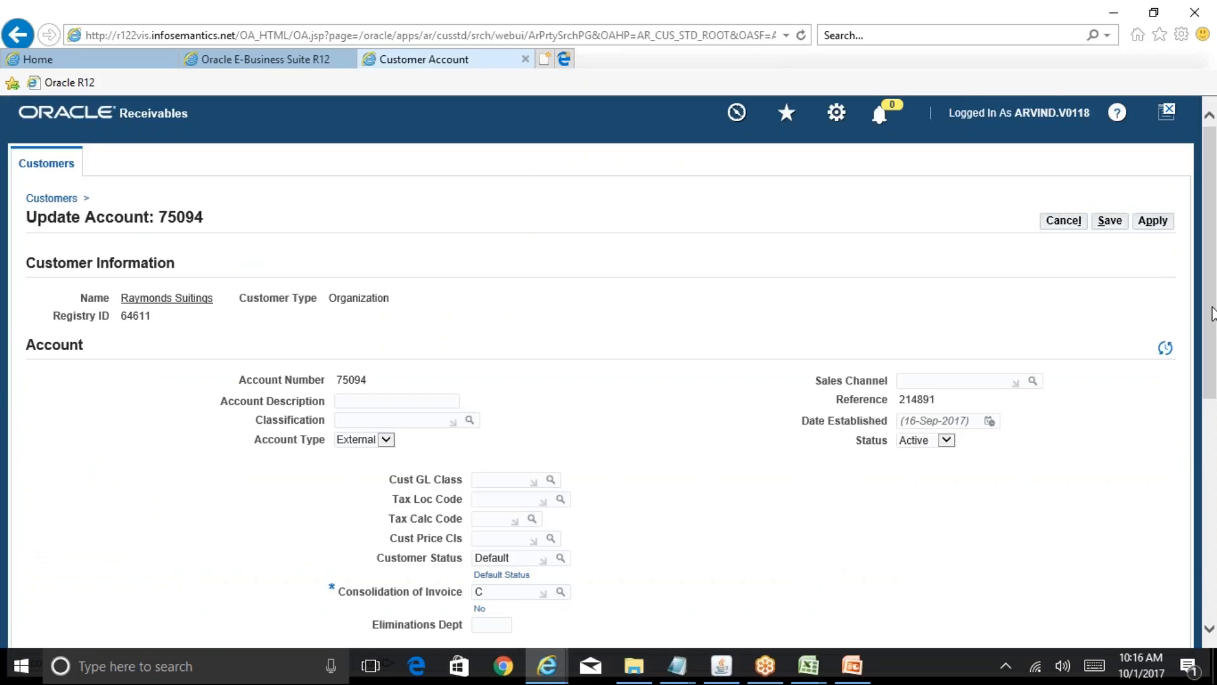
drag(1212, 314, 1215, 279)
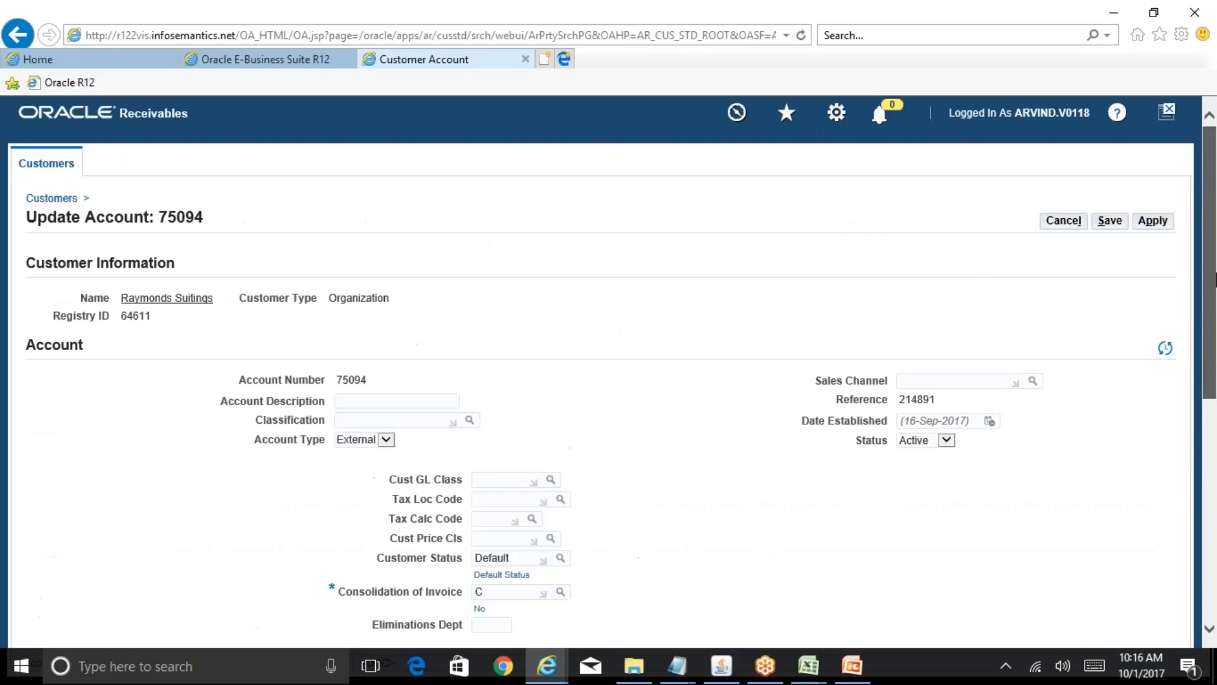
click(16, 34)
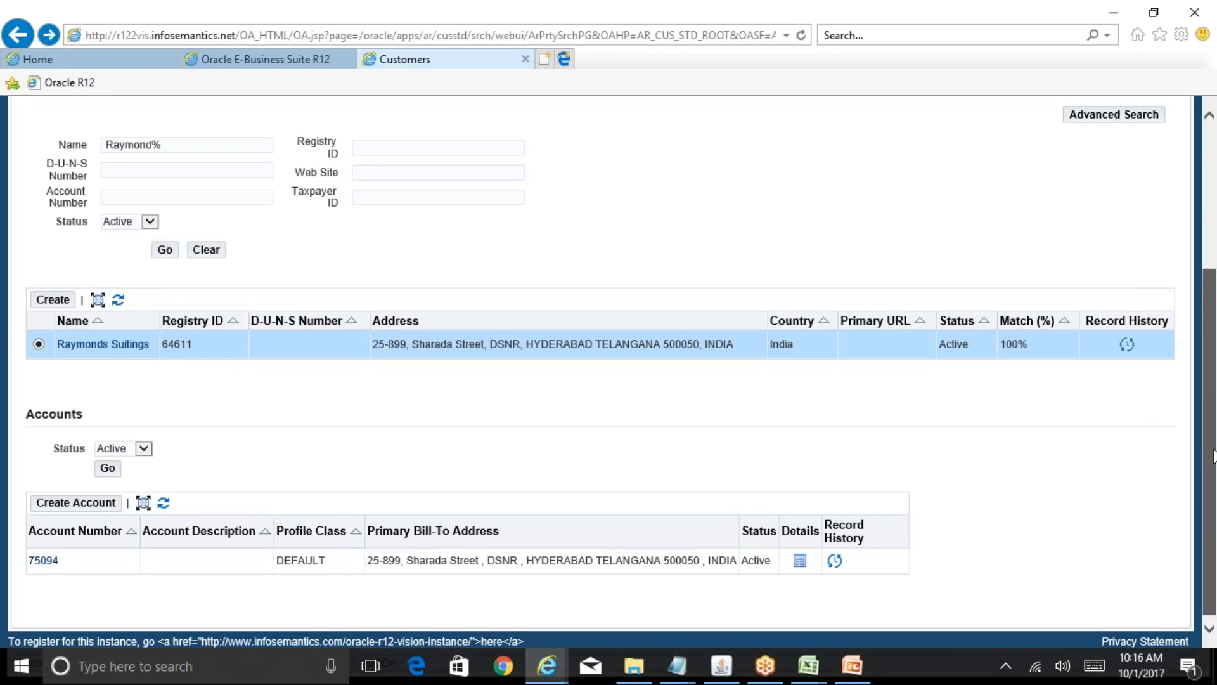
mouse_move(1212, 431)
mouse_down()
mouse_move(1212, 364)
mouse_move(1214, 432)
mouse_up()
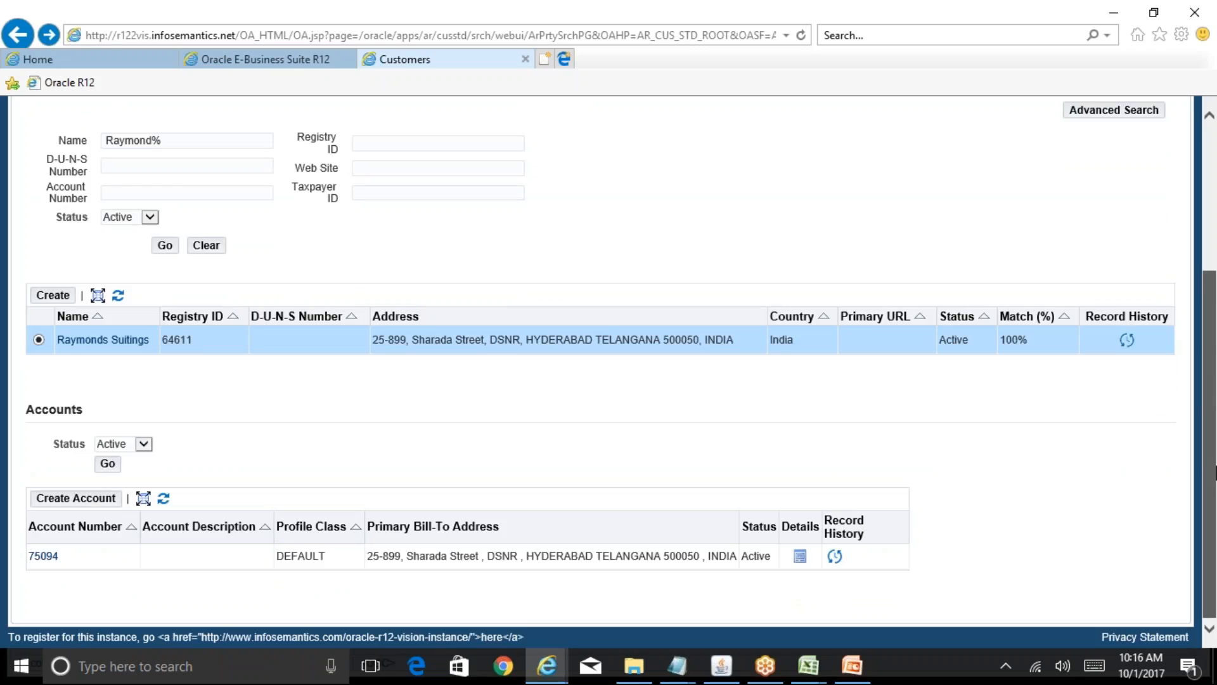
drag(1213, 463, 1214, 432)
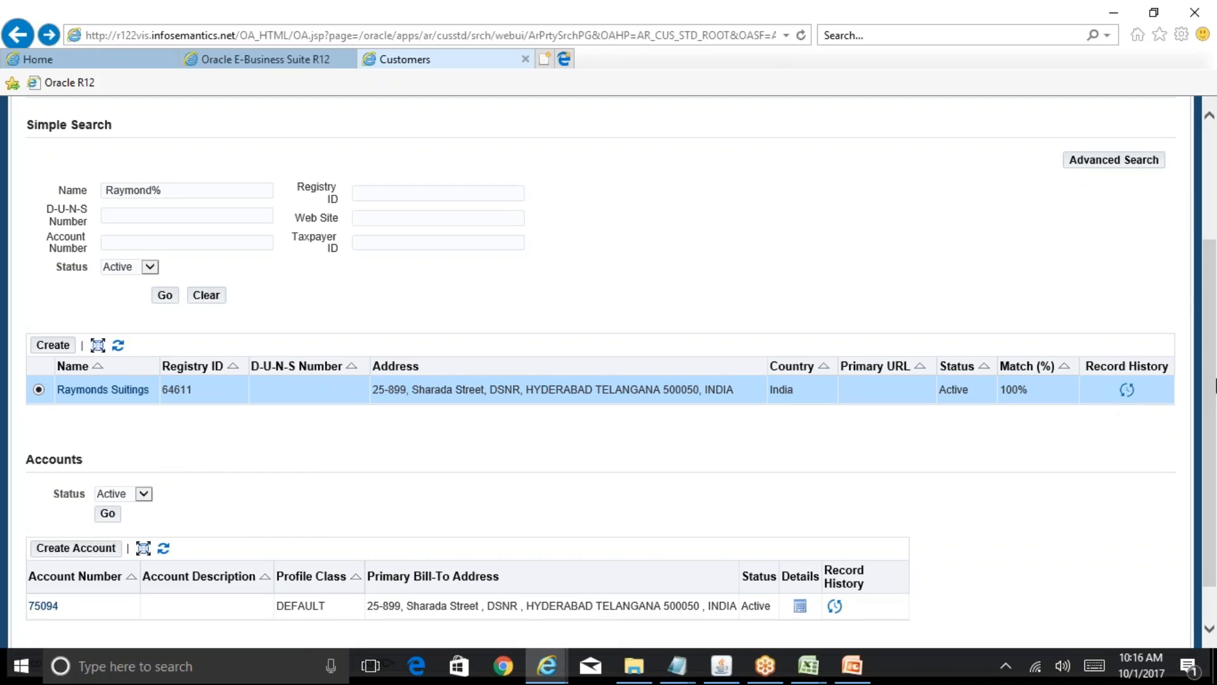
drag(1213, 327, 1215, 380)
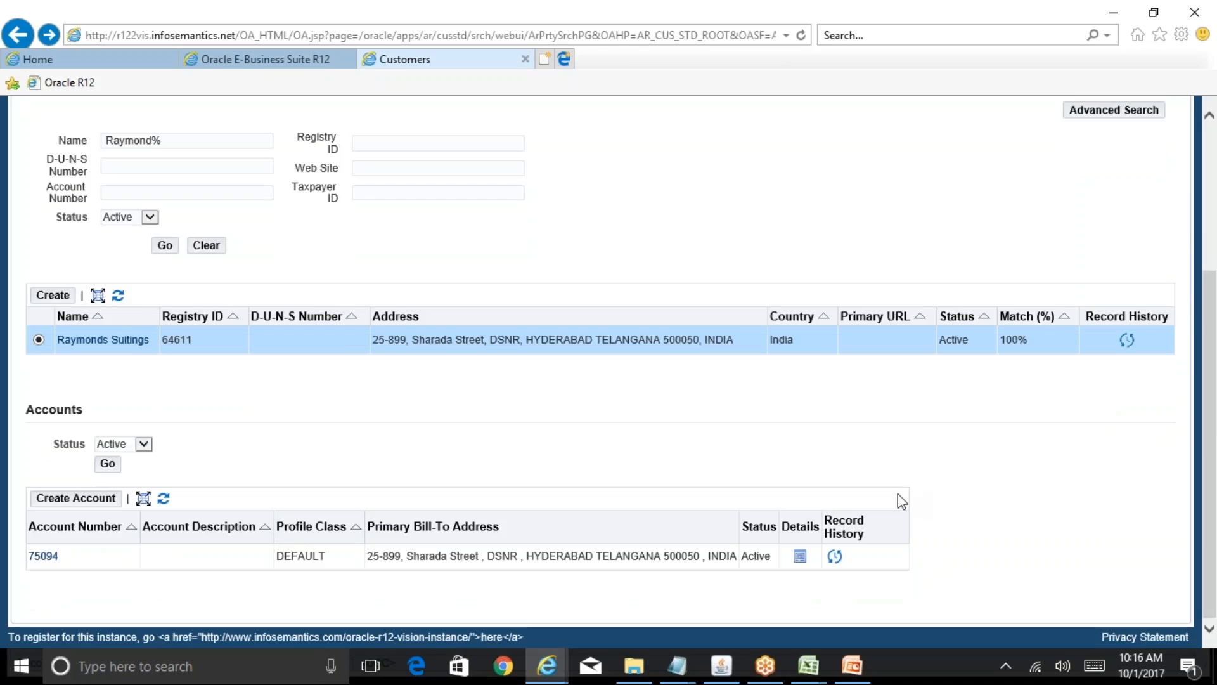
click(799, 556)
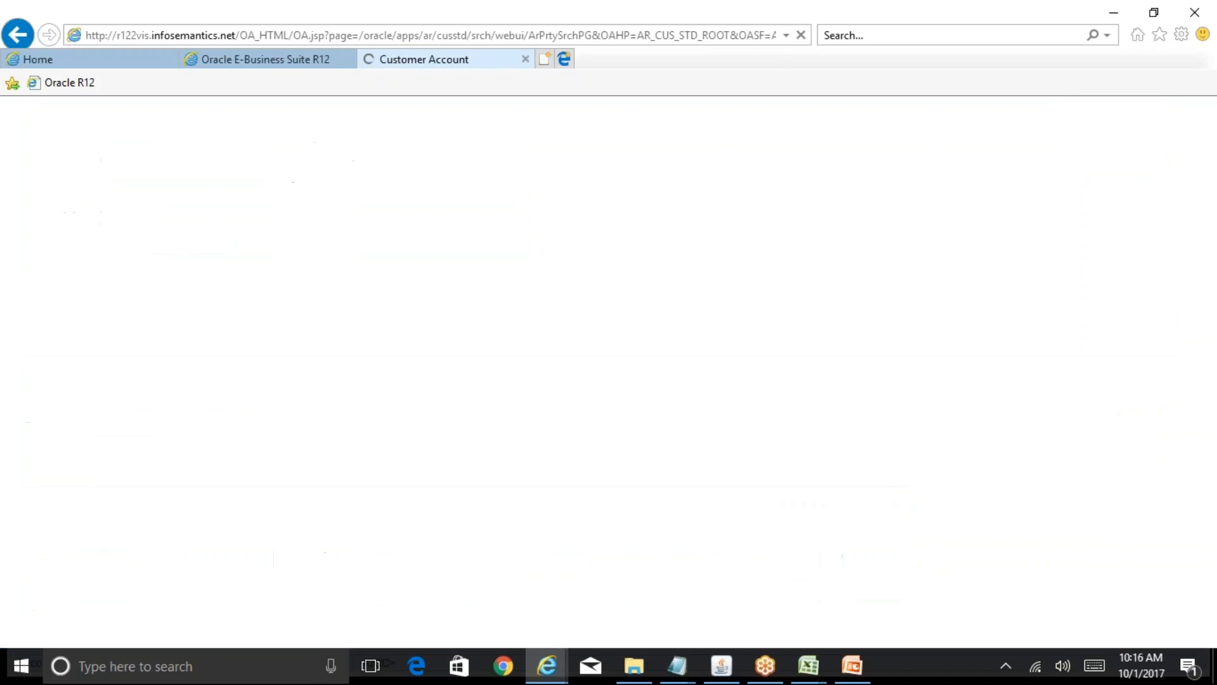
- Open account 75094's Account Profile and scroll through its Credit and Collection settings
drag(1214, 276, 1214, 476)
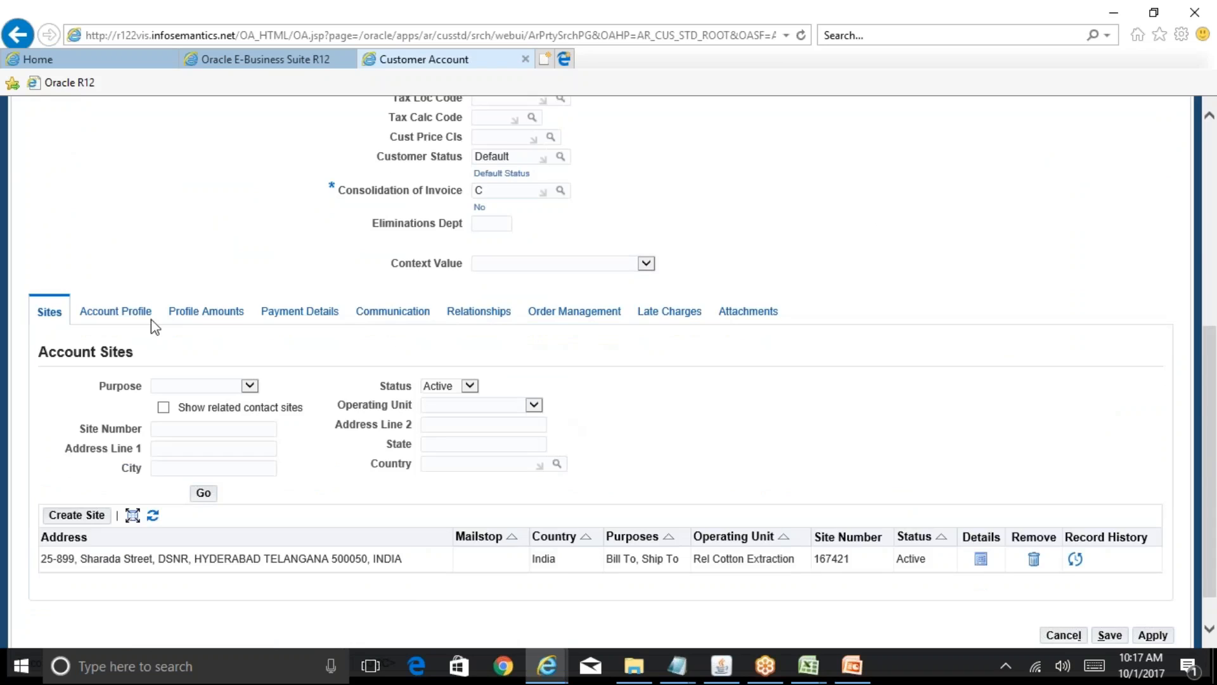
click(146, 316)
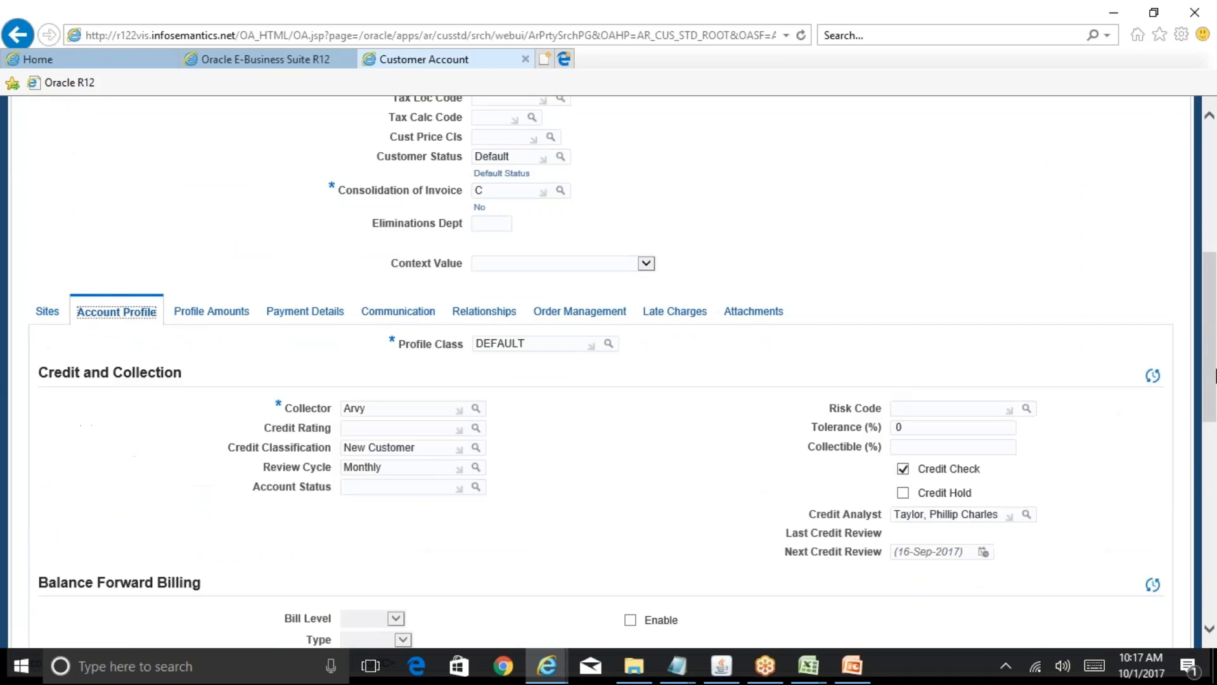
scroll(939, 247, down, 4)
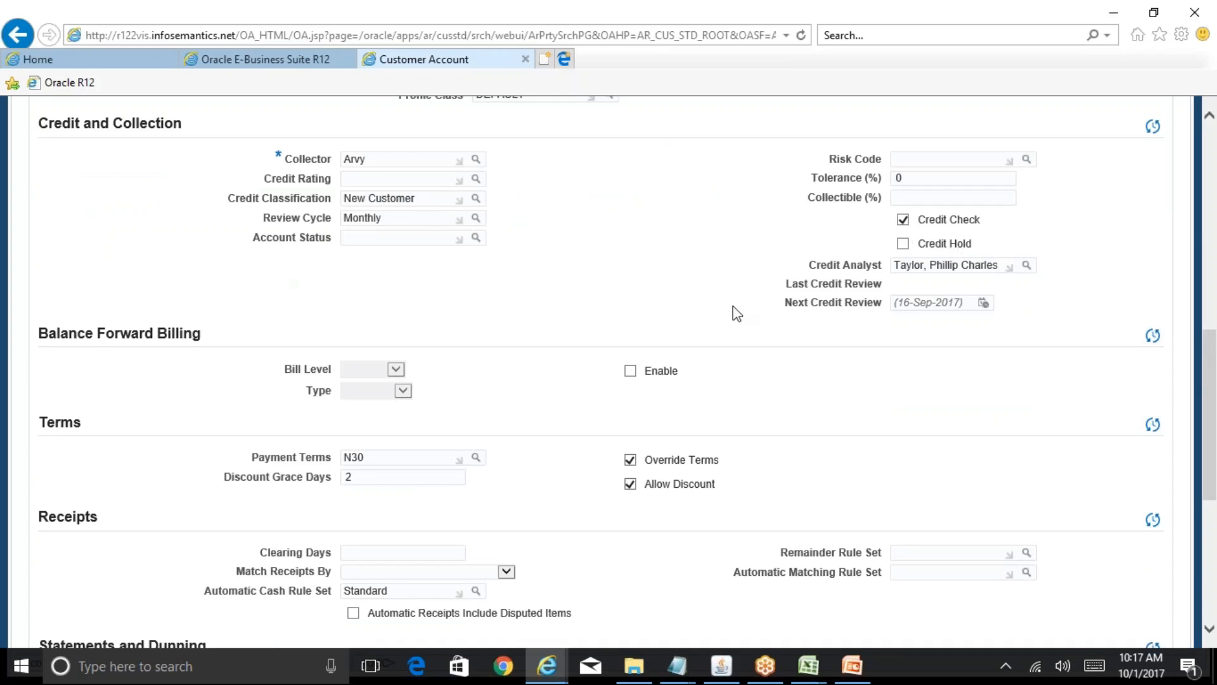
drag(1212, 355, 1215, 323)
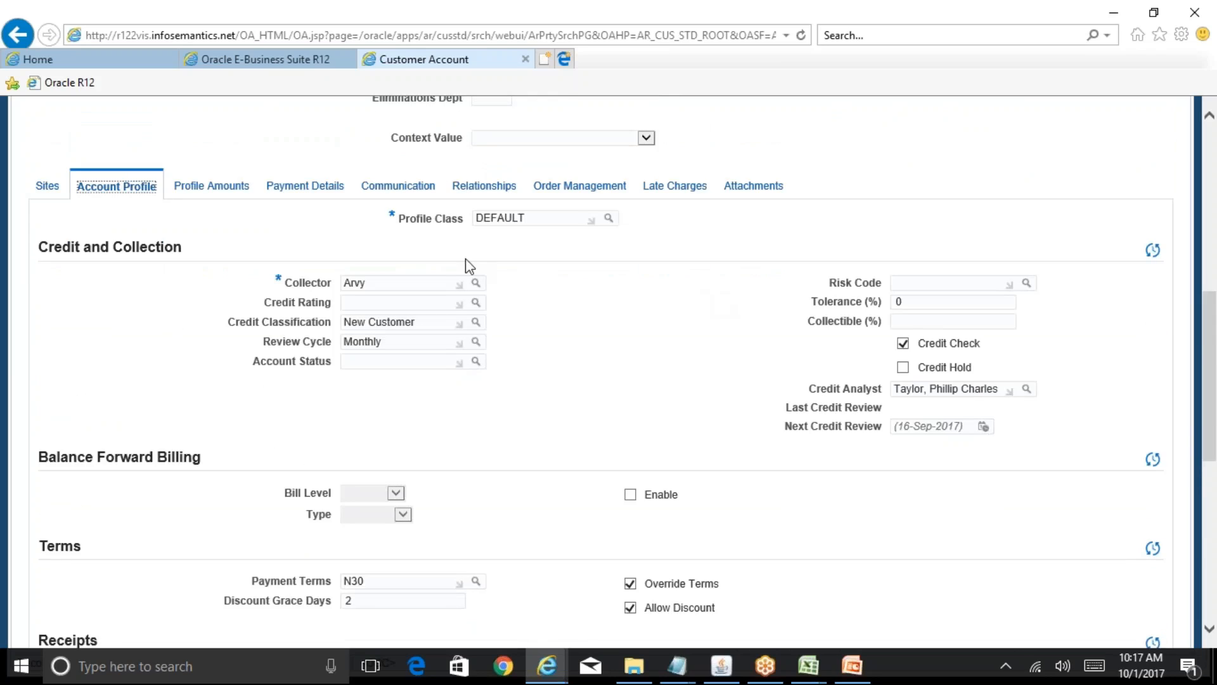
- Check account 75094's Profile Amounts, noting CAD's empty order credit limit, then go back to Account Profile
click(232, 190)
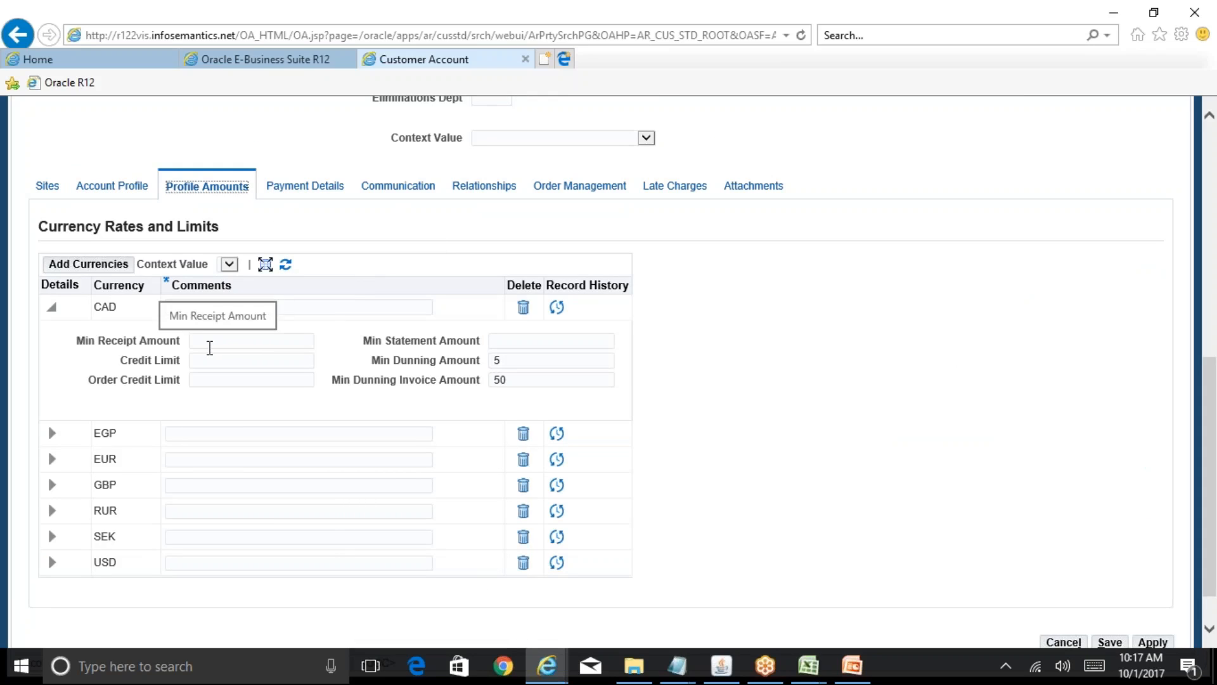
click(211, 361)
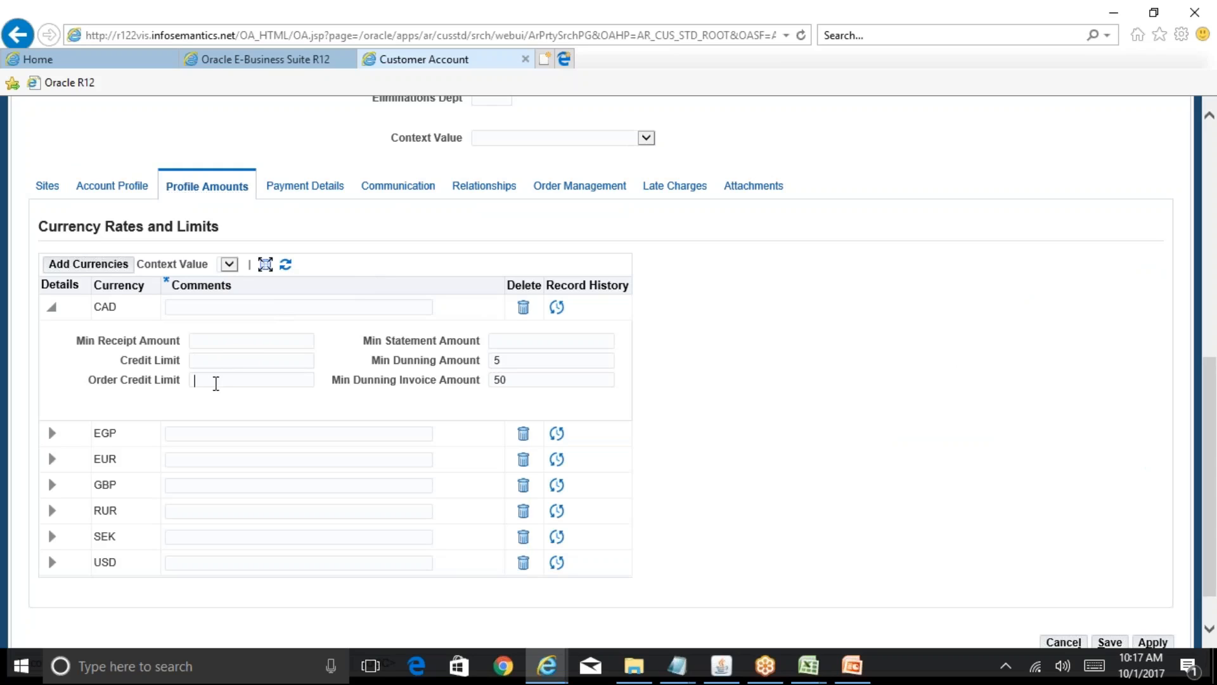
click(136, 186)
- Enter comment 'test' on the CAD row and retry saving past the validation errors
click(717, 444)
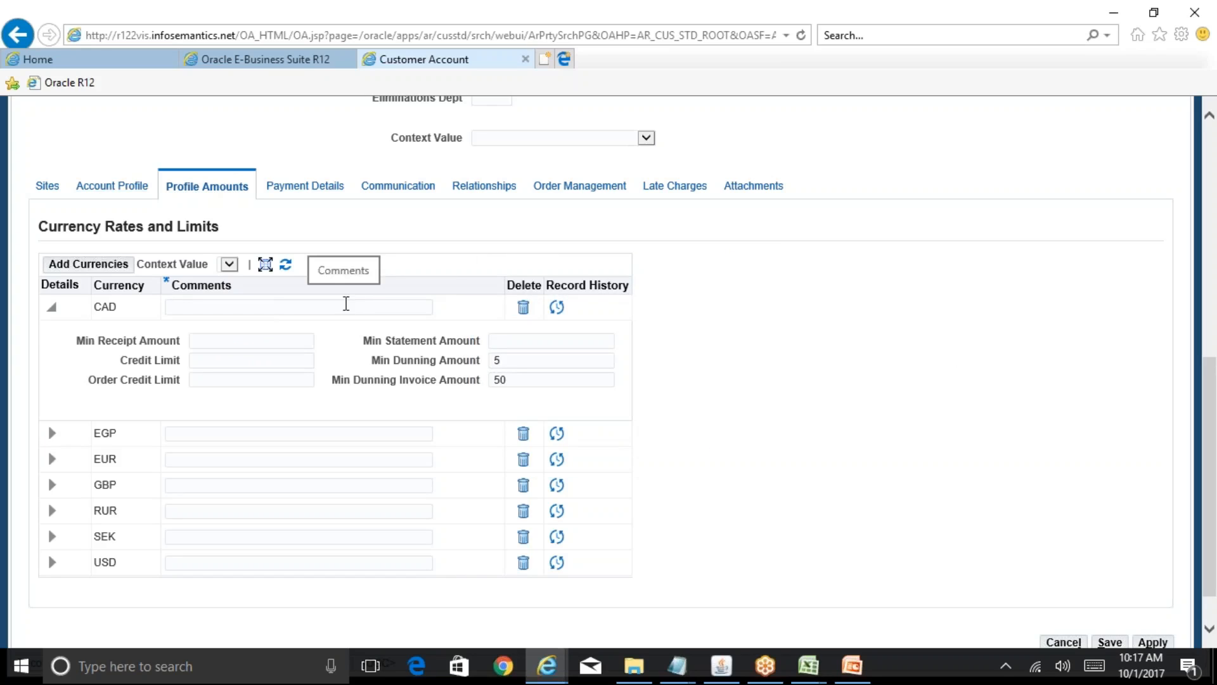
text(test)
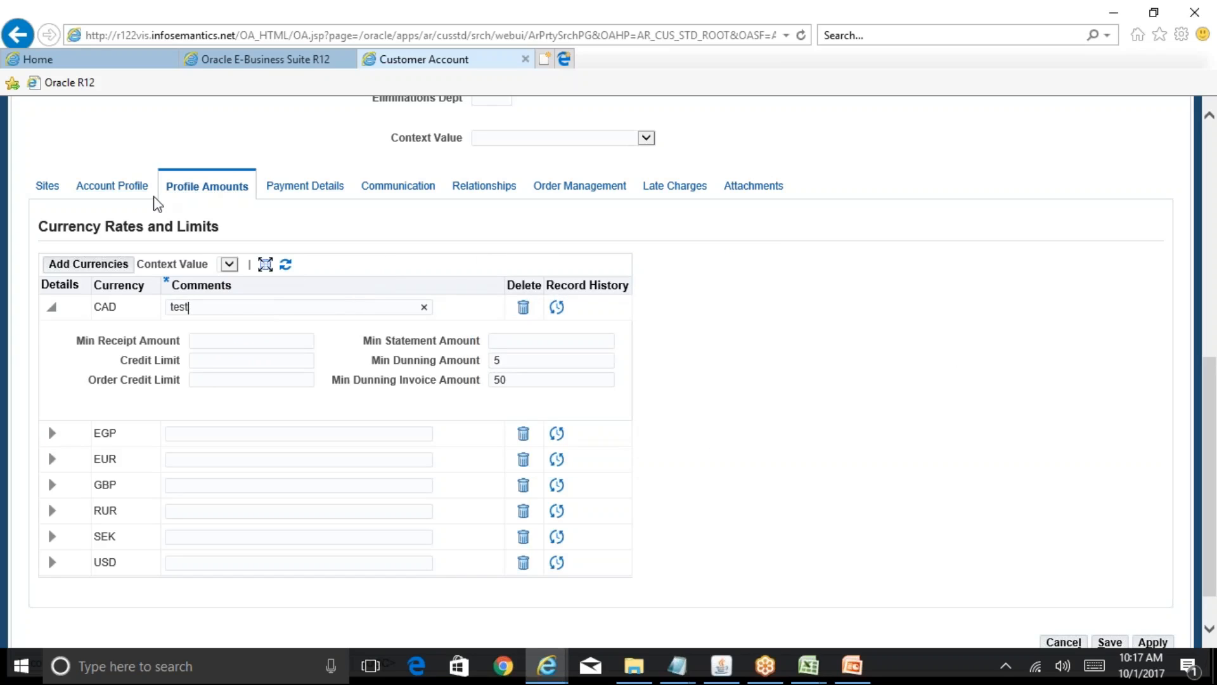
click(112, 185)
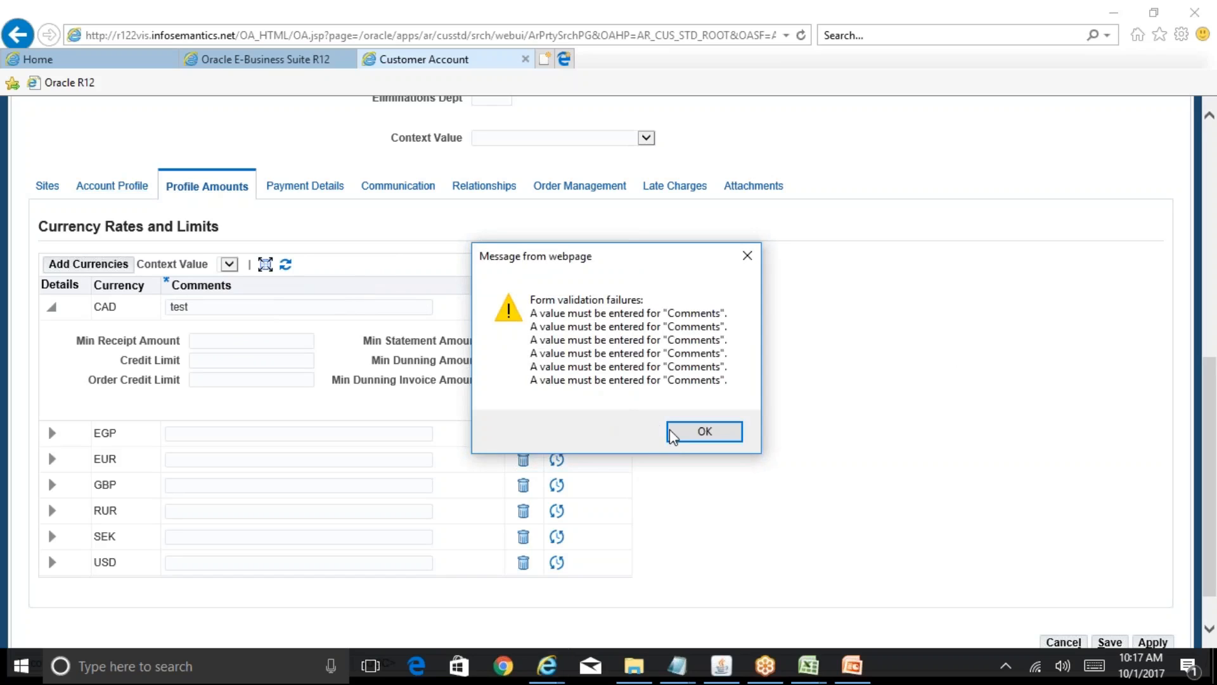
click(691, 434)
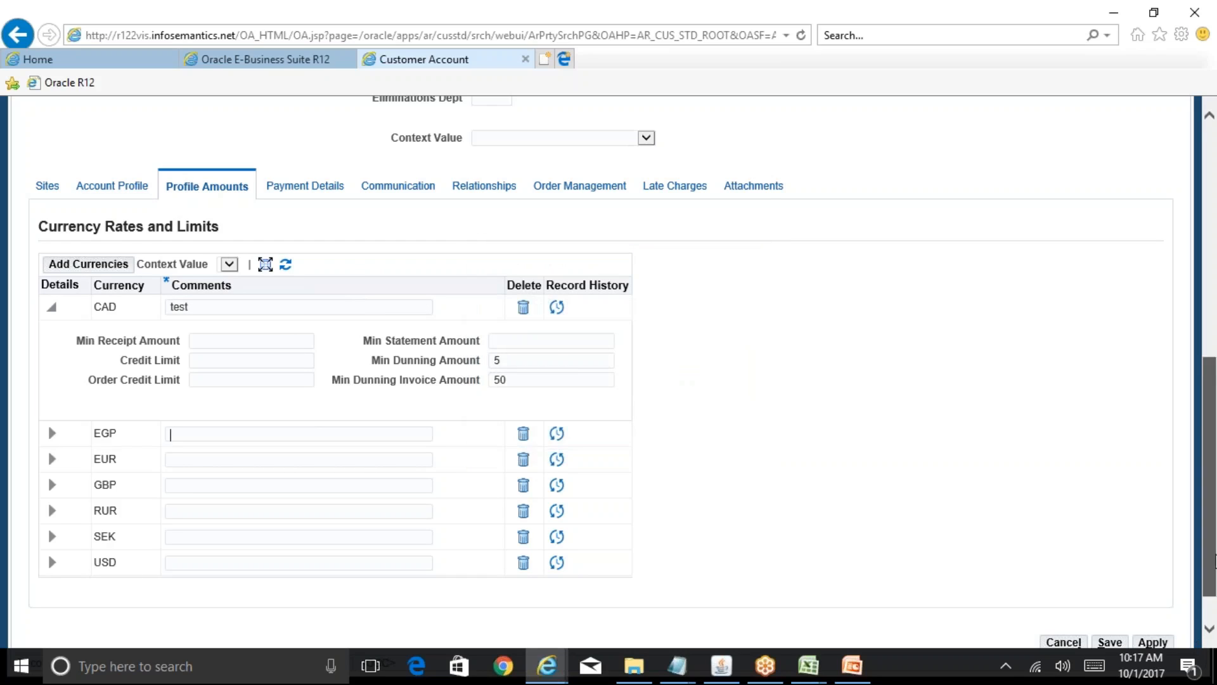
scroll(1209, 590, down, 1)
click(1110, 595)
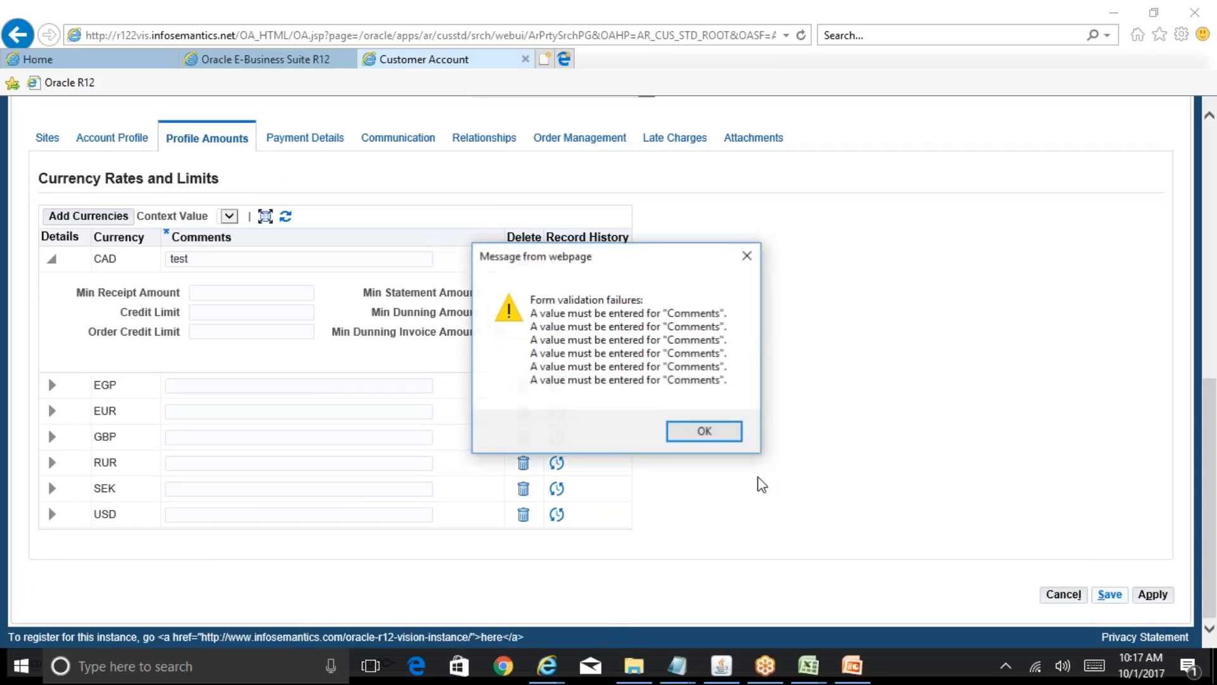
click(722, 439)
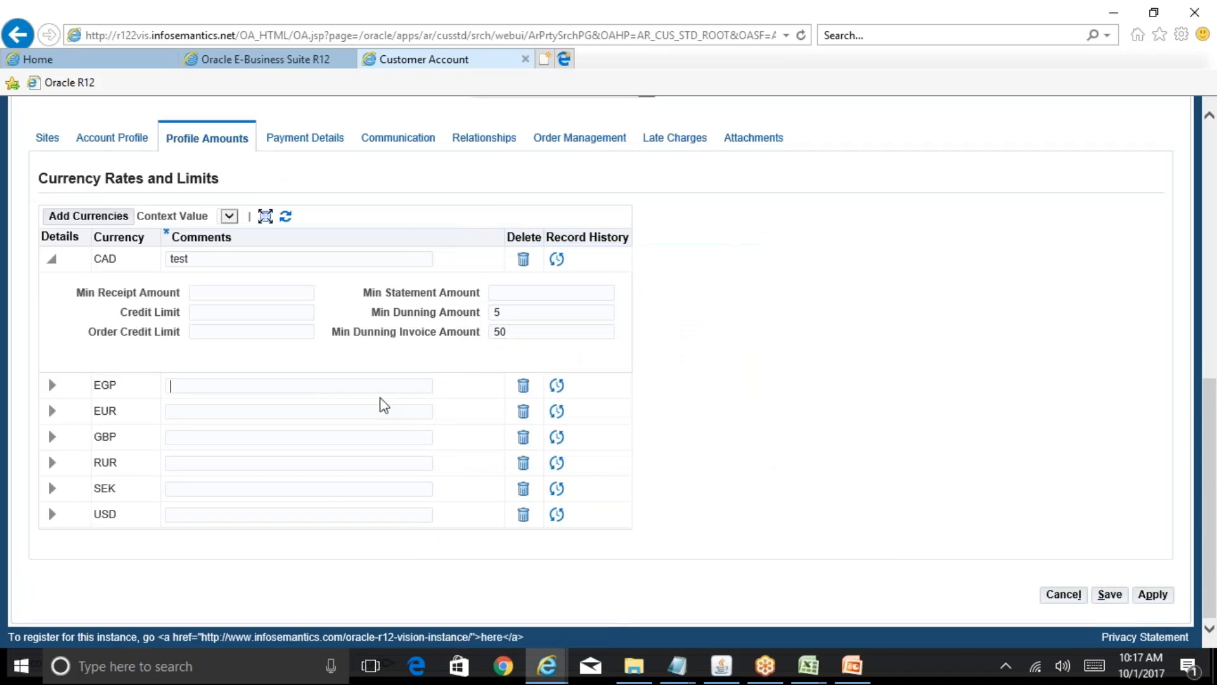
- Enter comment 'test' on the EGP, EUR, GBP, RUR, SEK and USD currency rows
text(test)
click(253, 412)
text(test)
click(207, 436)
text(test)
click(198, 462)
text(test)
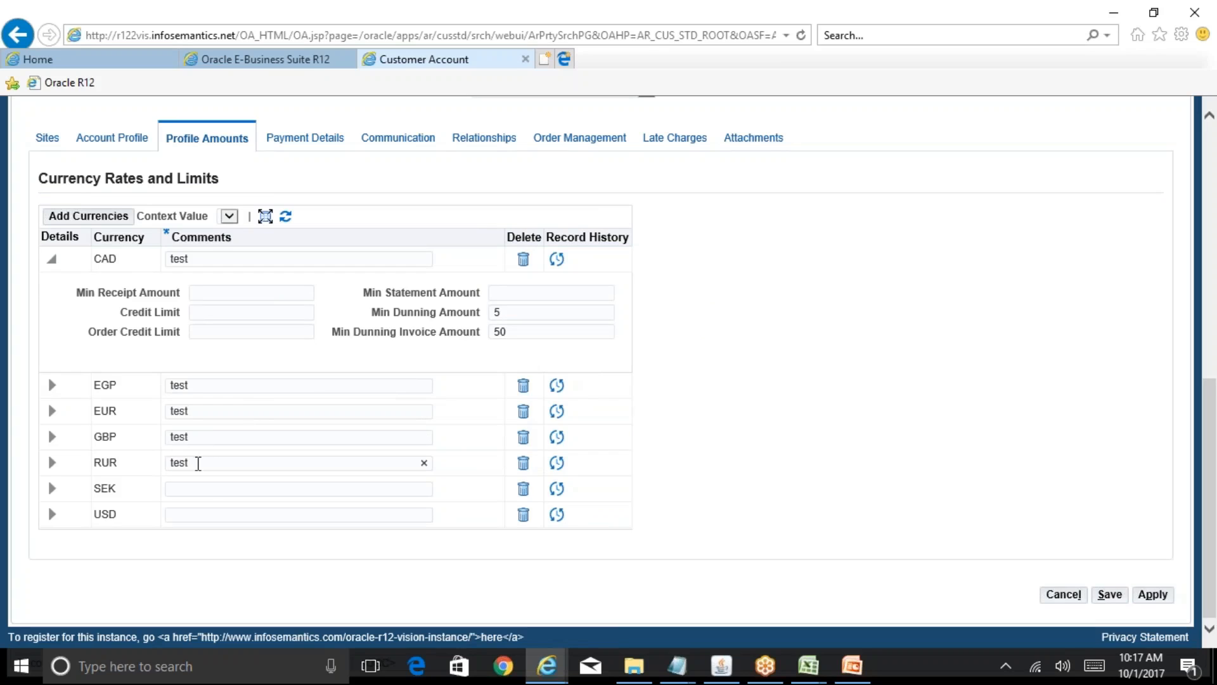
click(204, 485)
text(test)
click(193, 514)
text(test)
- Save the currency comments, review the Account Profile credit fields, and return to Profile Amounts
click(1110, 596)
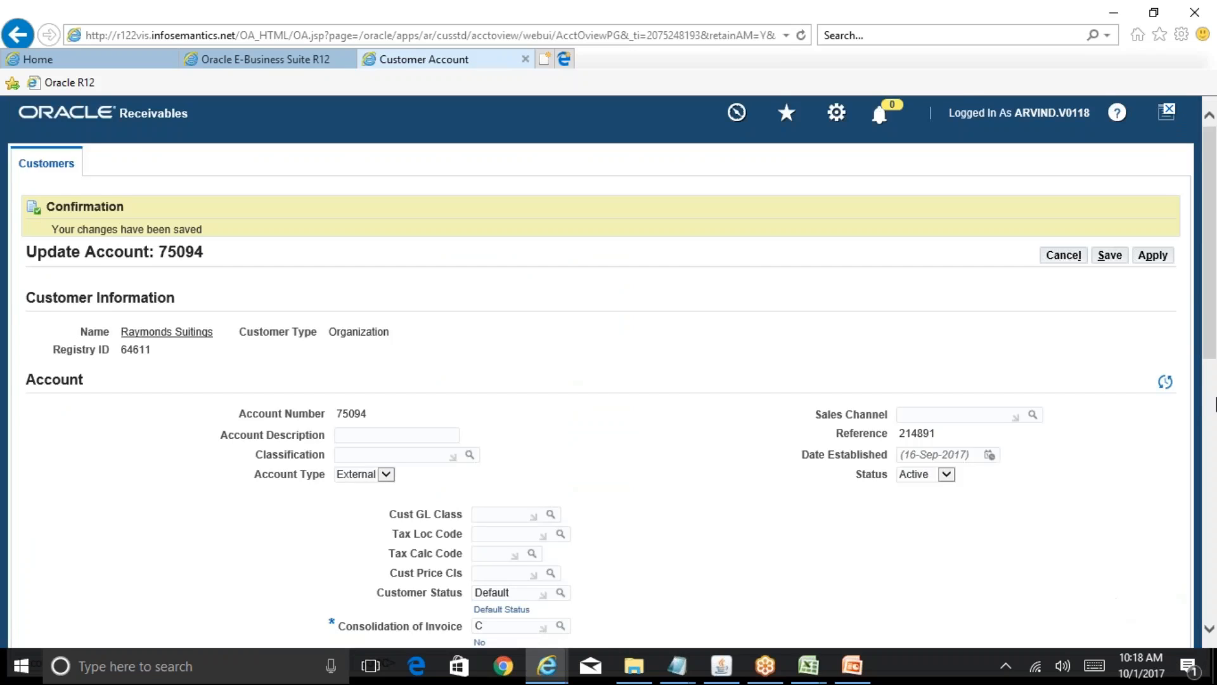
scroll(340, 368, down, 6)
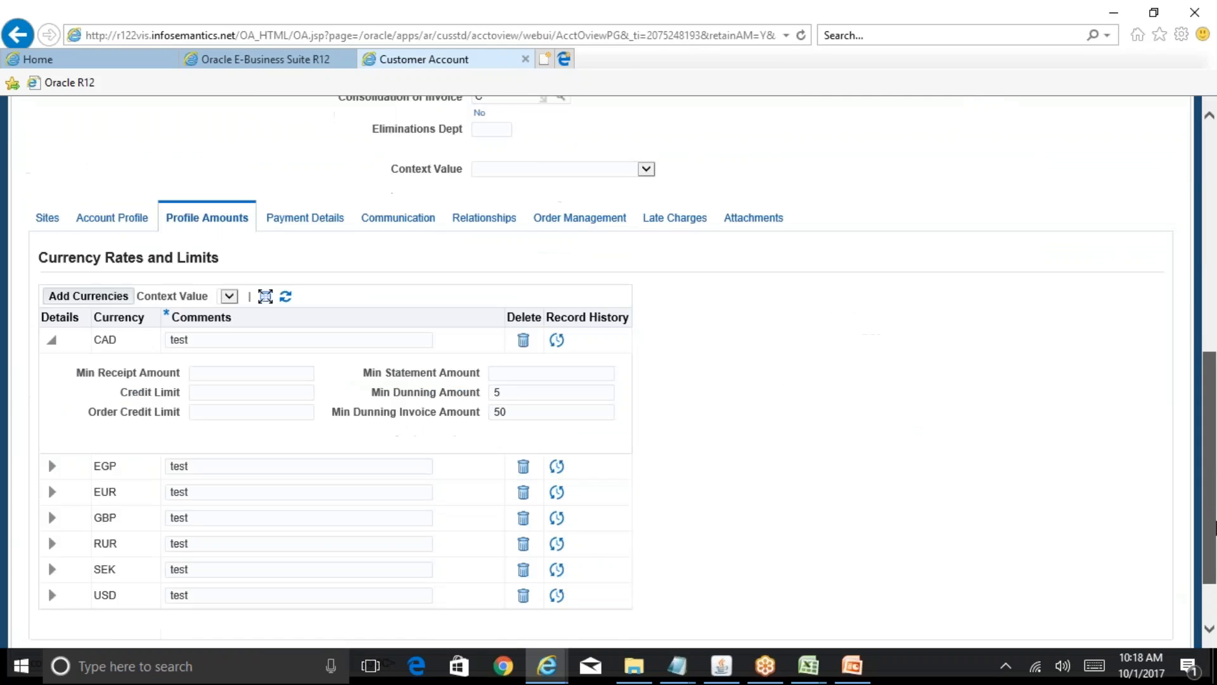
click(120, 219)
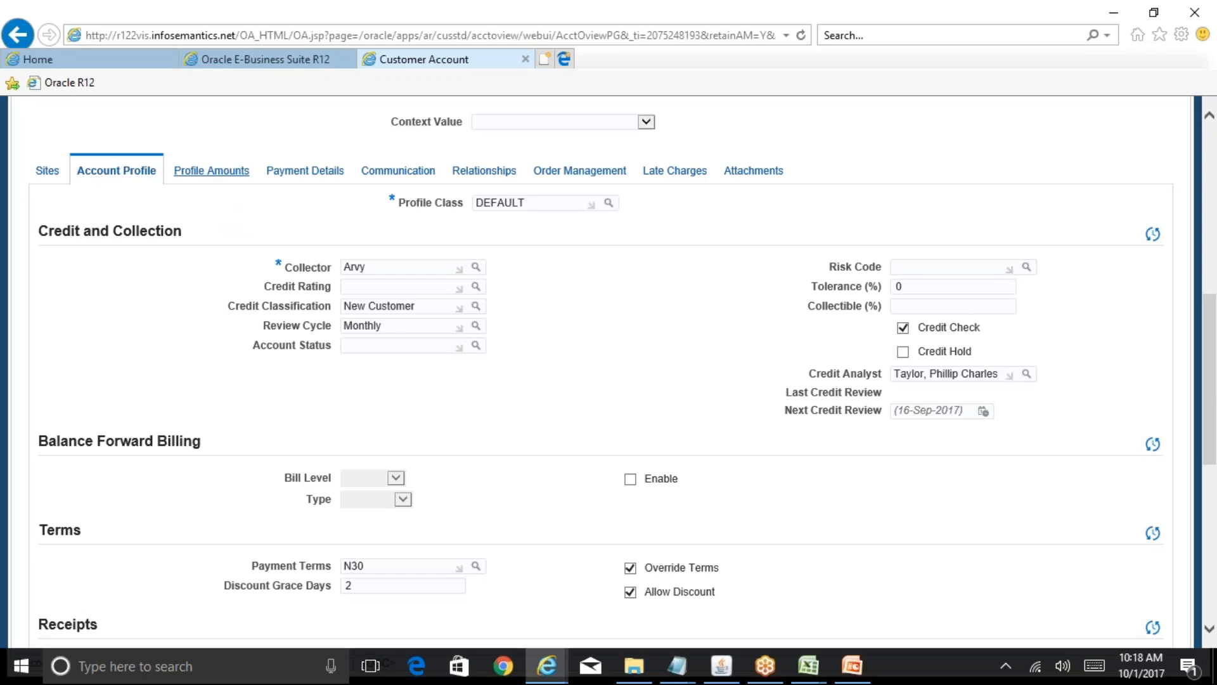
click(215, 171)
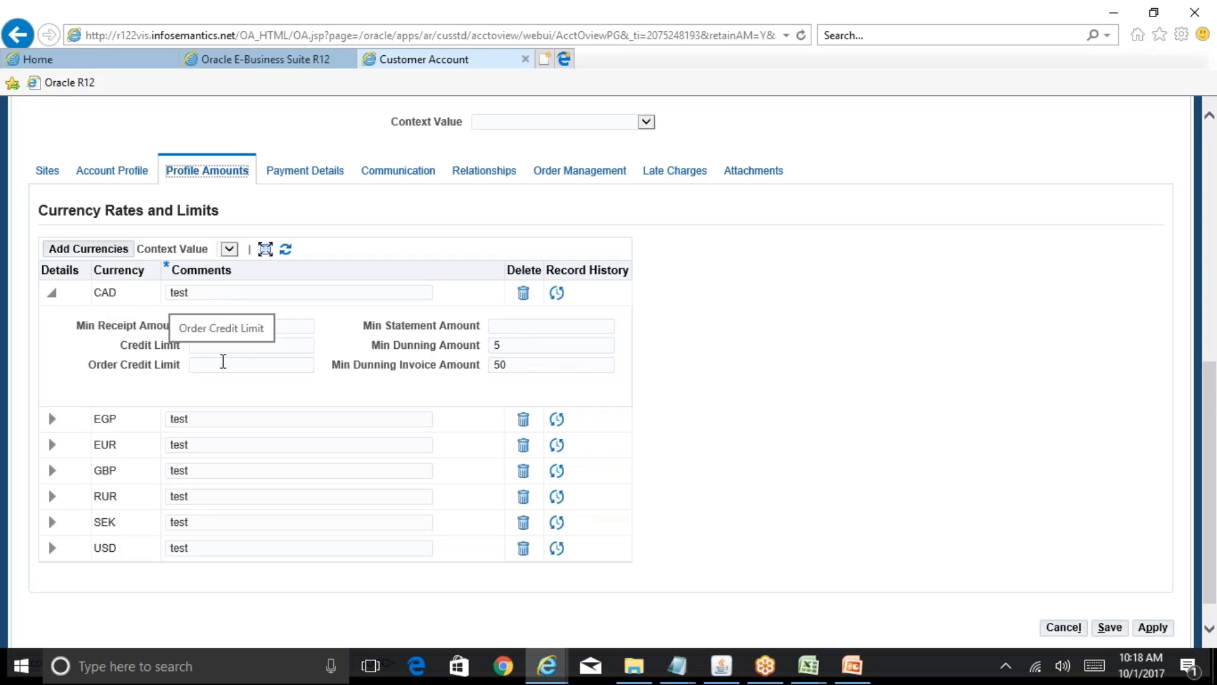
- Add the INR (Indian Rupee) currency to account 75094's profile amounts
click(101, 254)
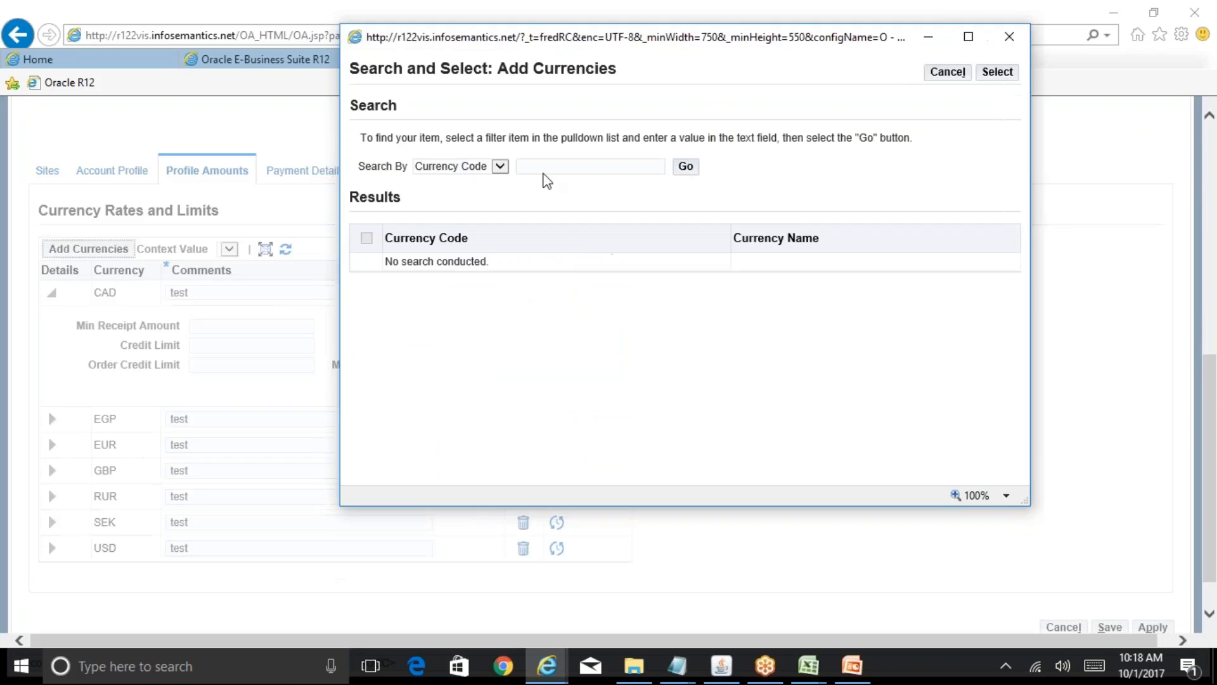
click(544, 173)
text(INR)
click(689, 172)
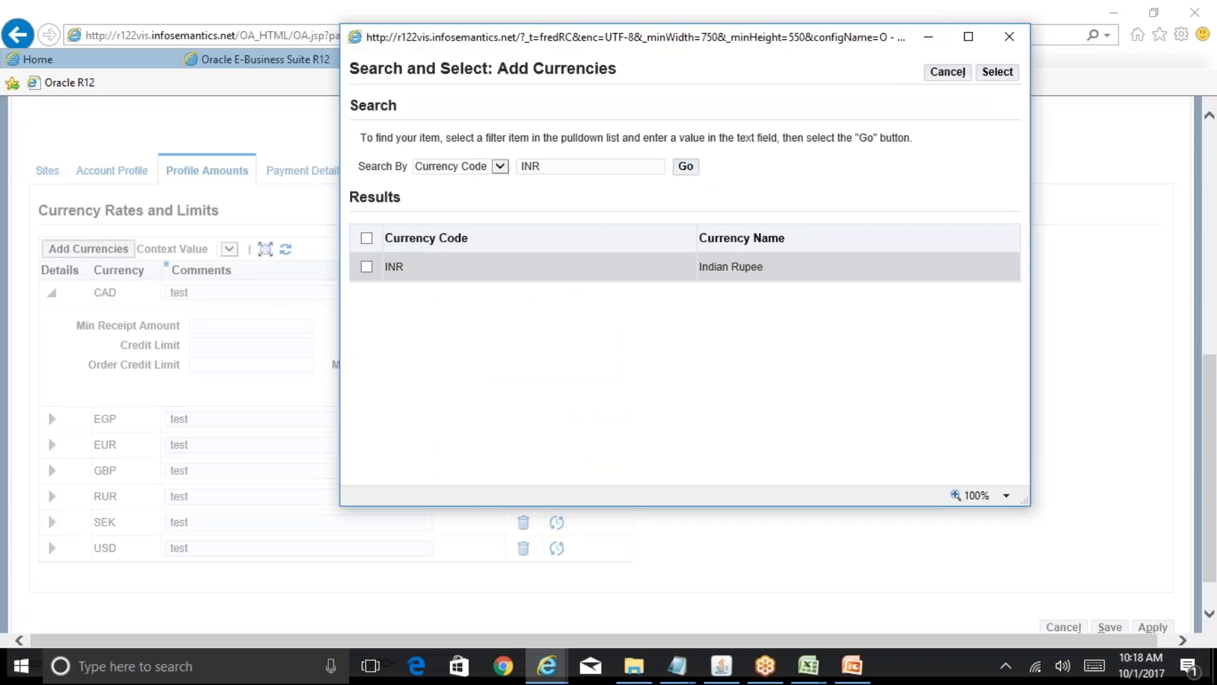
click(366, 266)
click(997, 71)
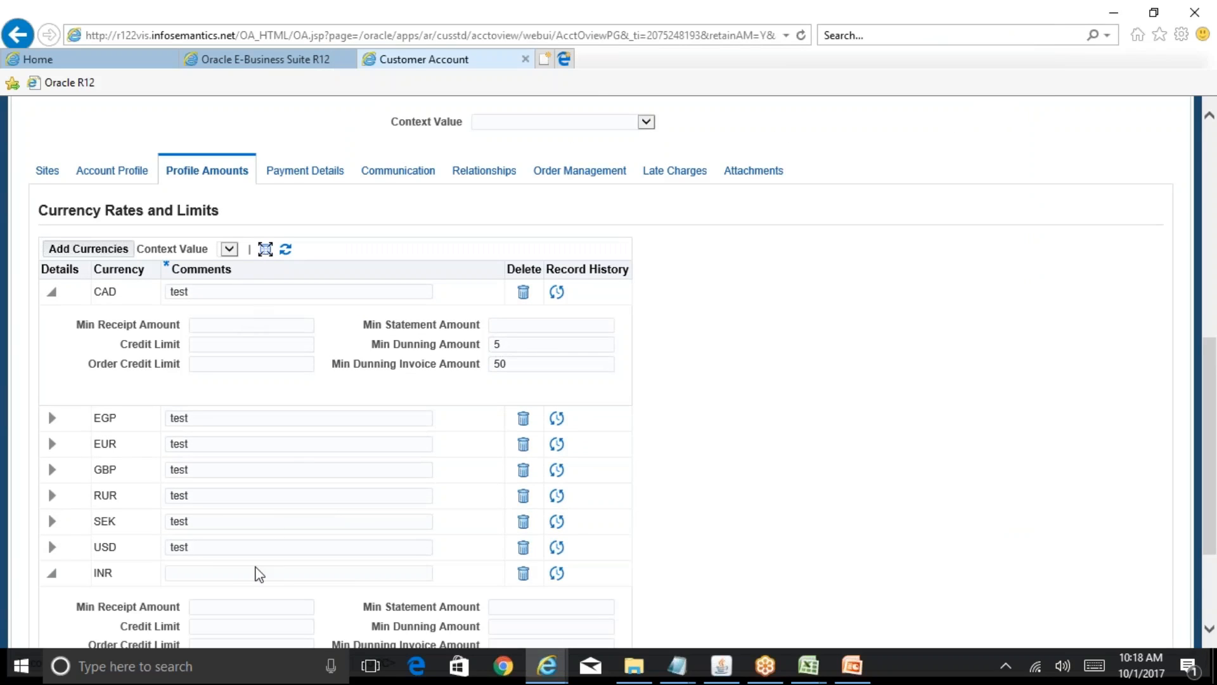
- Give INR the comment 'test' and a credit limit of 100000, and apply
text(test)
scroll(1215, 400, down, 3)
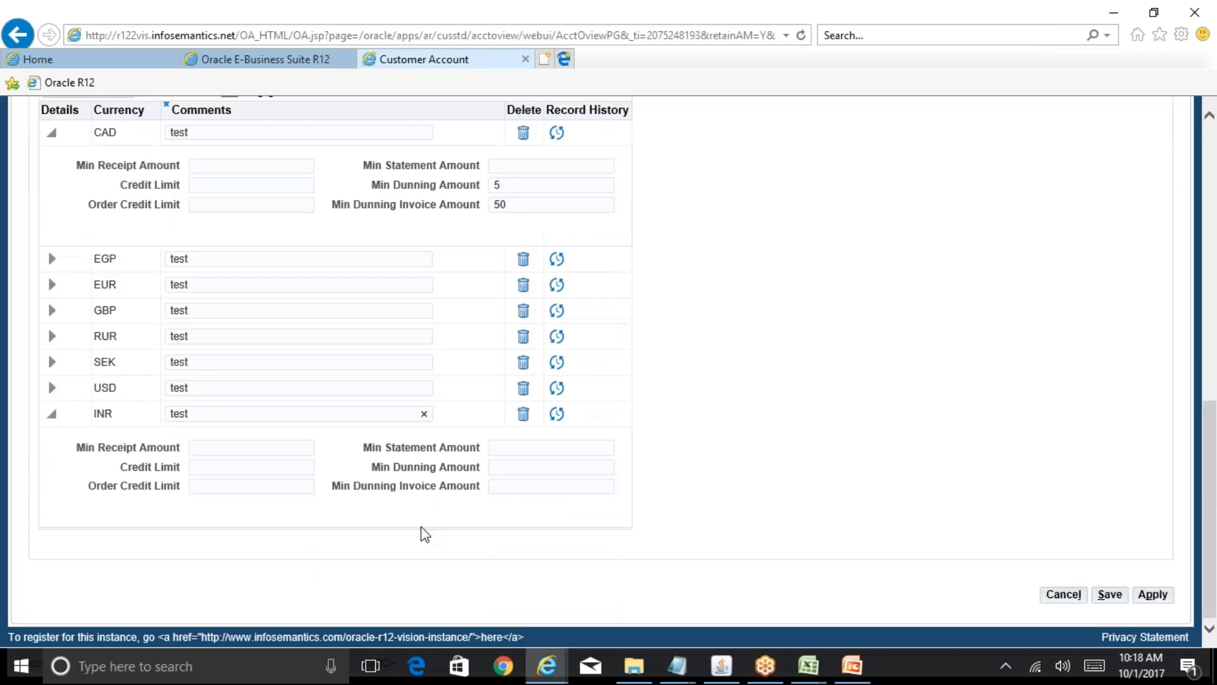
click(227, 470)
text(100000)
click(1151, 594)
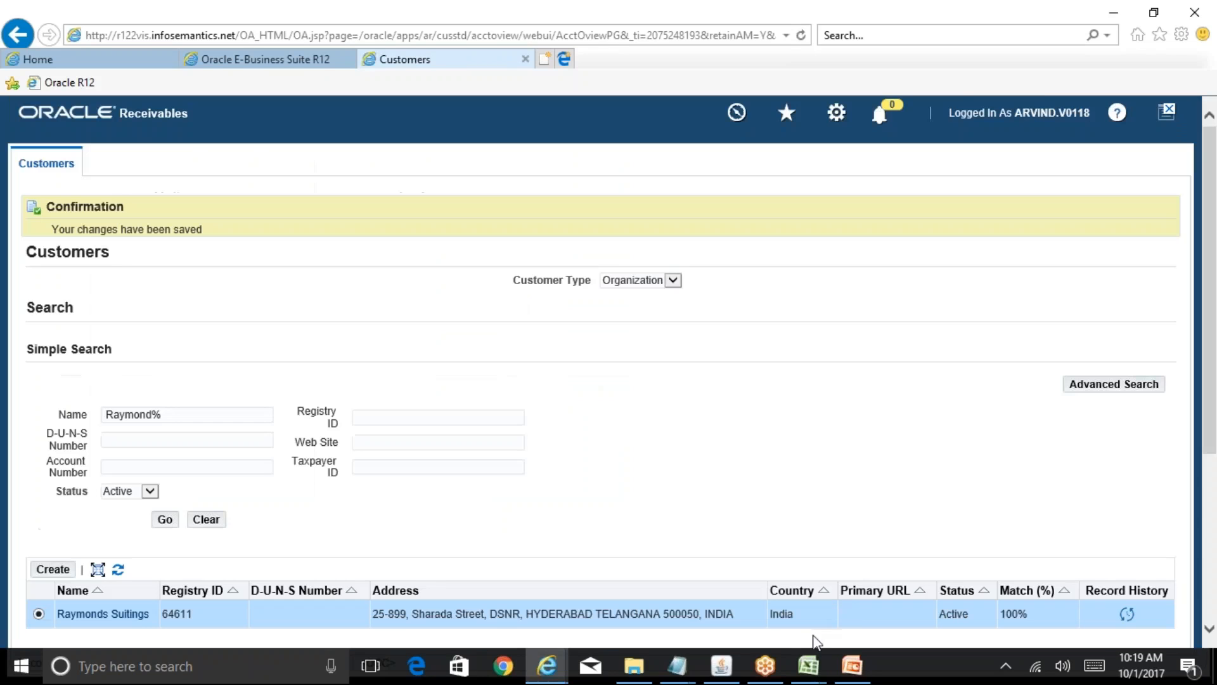
- In the R12 Table of Contents workbook, enter 'Credit check checkbox' in H32 and 'Credit limit' with 100000 in row 33
mouse_move(809, 666)
click(703, 581)
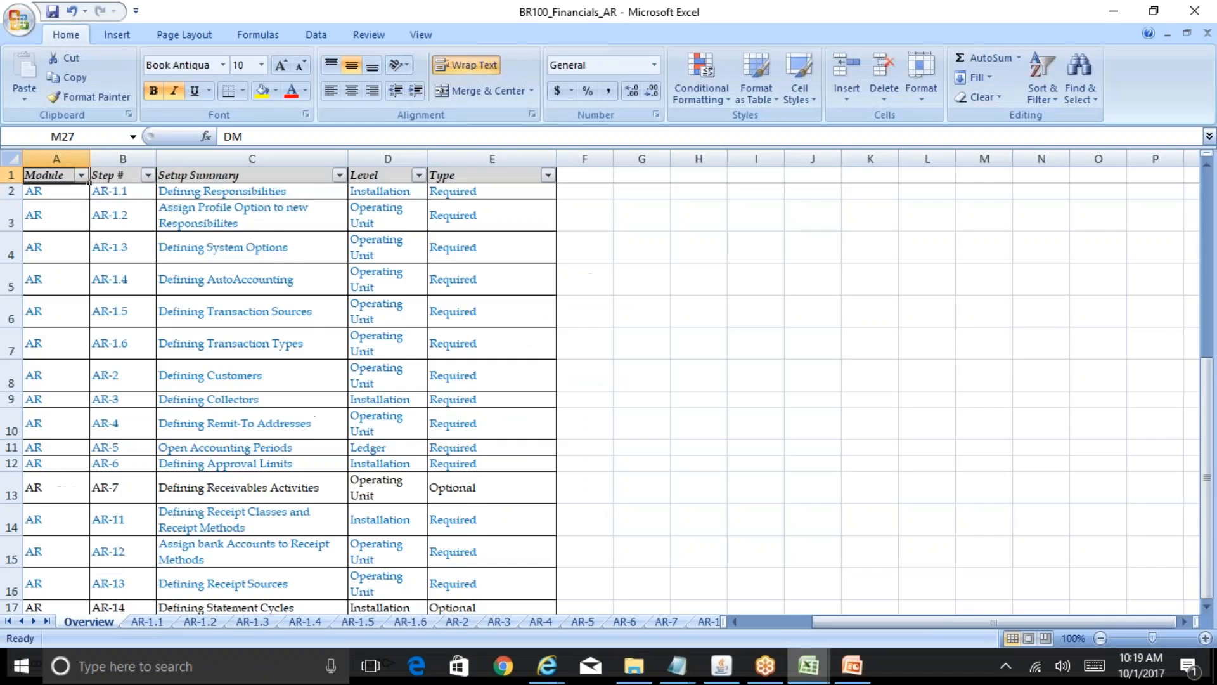
click(400, 391)
text(Cr)
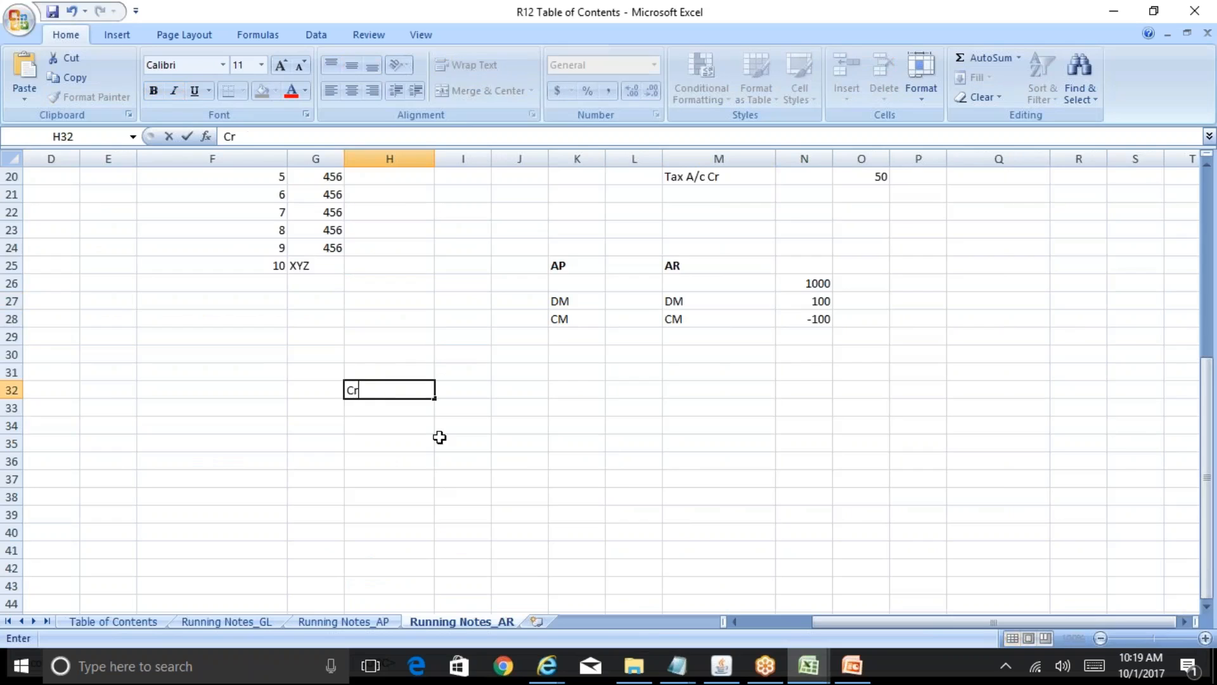
text(edit check)
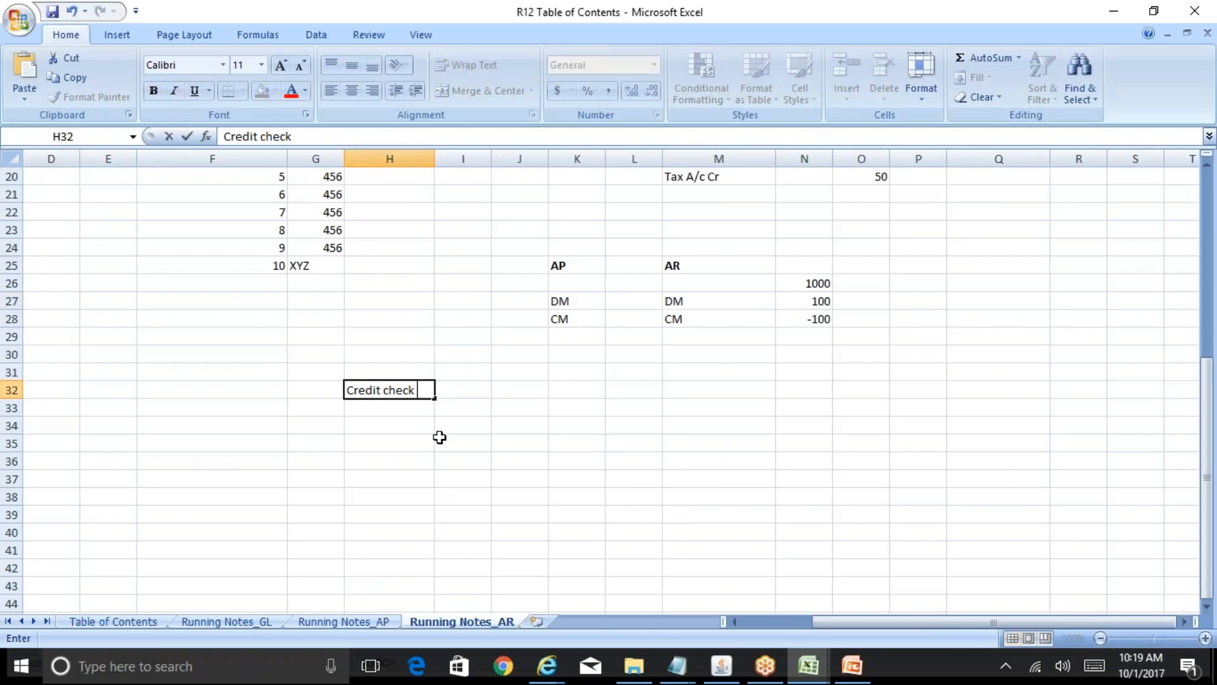
text( checkbox)
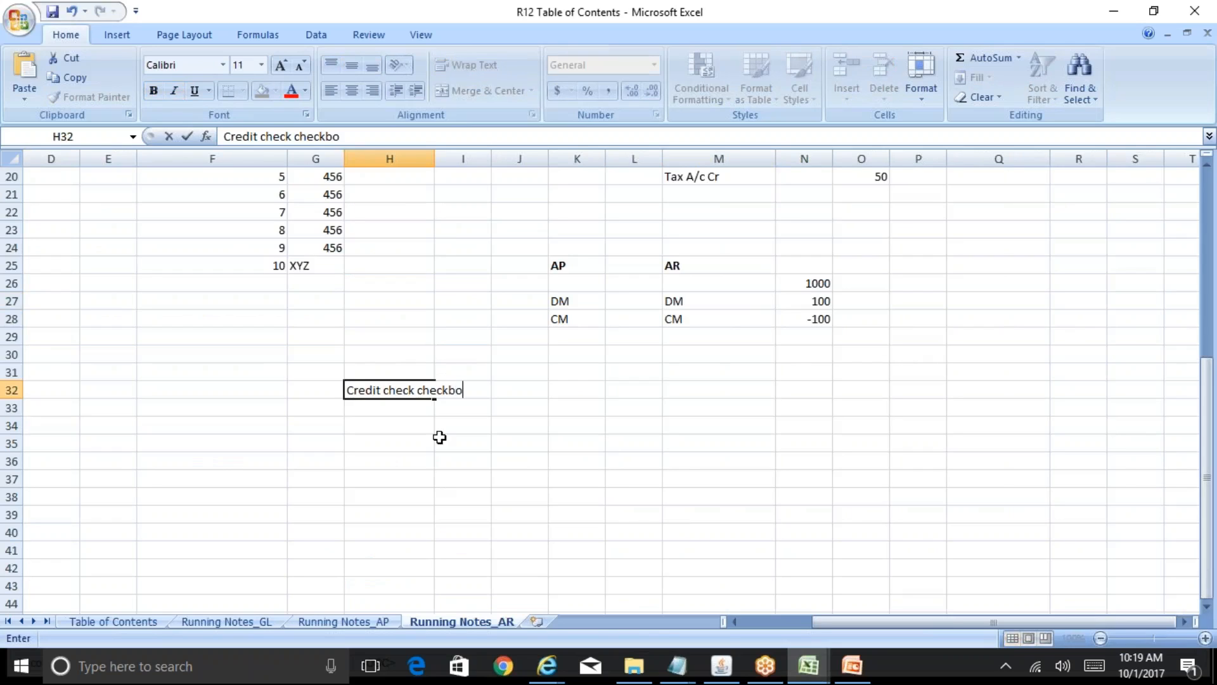
key(Return)
text(Credit limit)
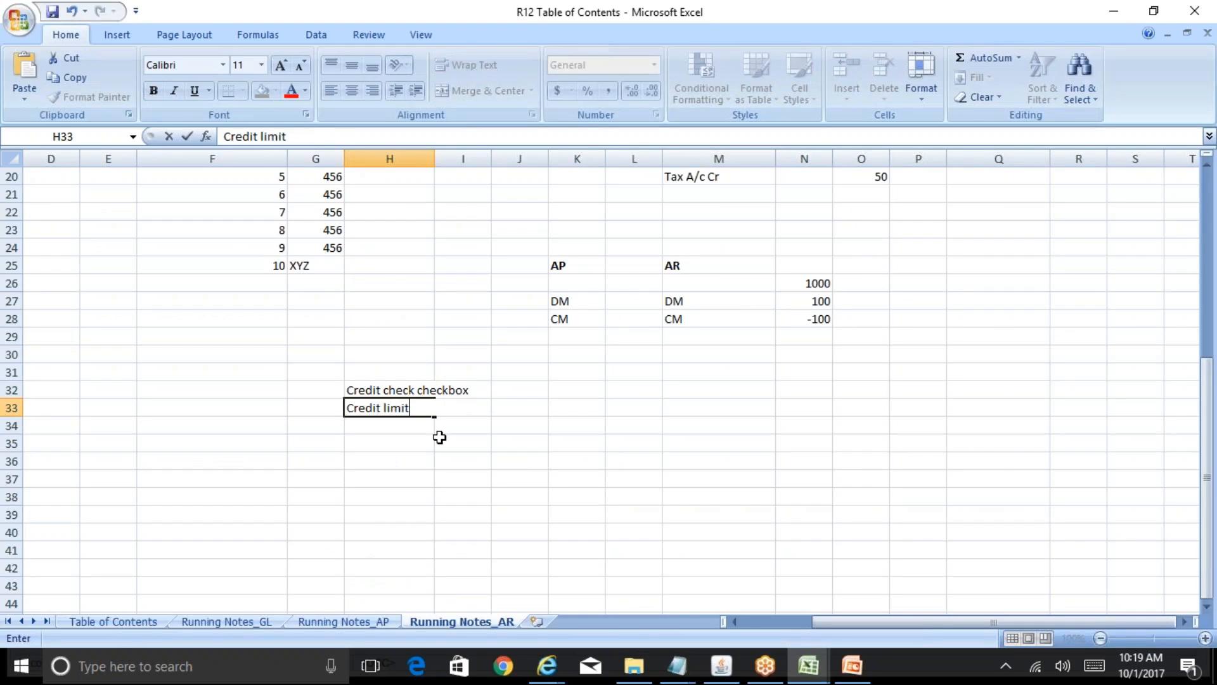
key(Tab)
text(100)
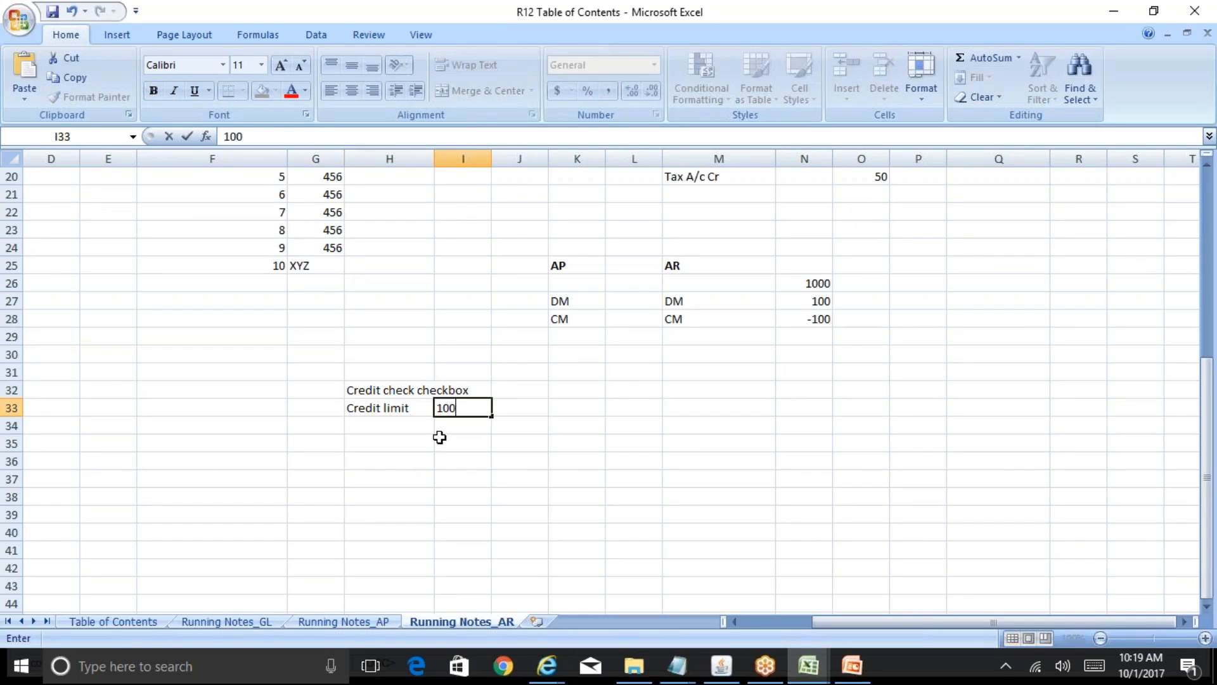
text(000)
click(409, 355)
- Widen column H to fit the notes and check the 100000 value in I33
drag(435, 159, 475, 159)
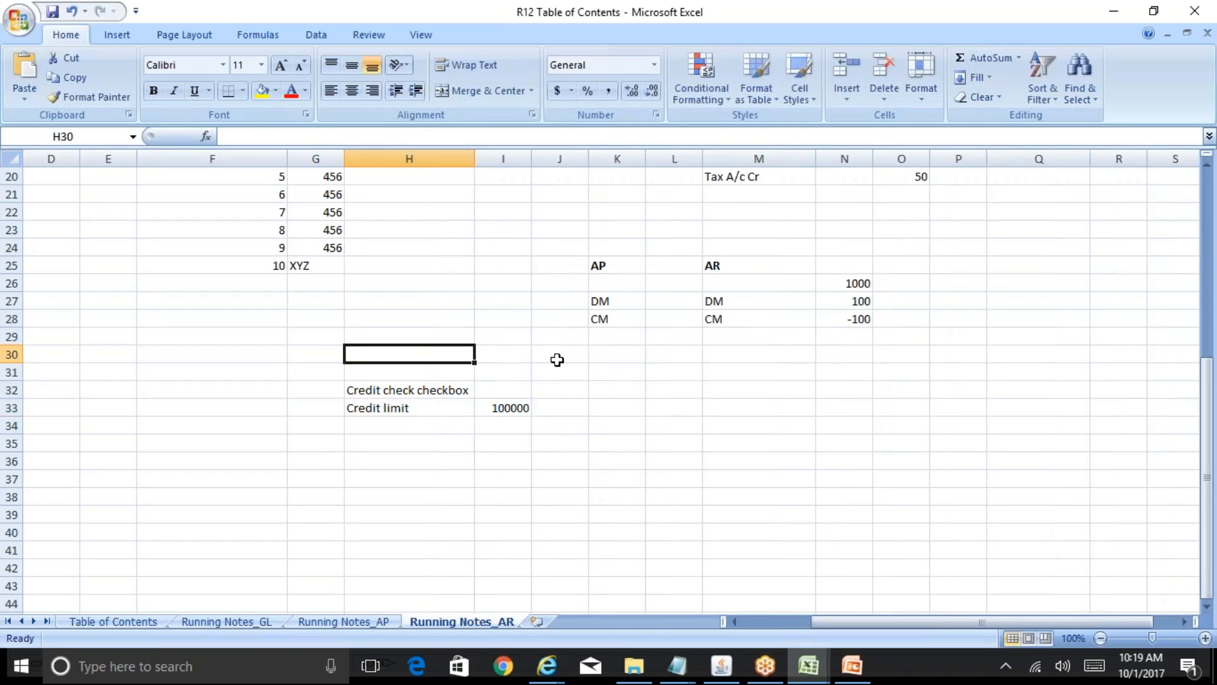
click(572, 391)
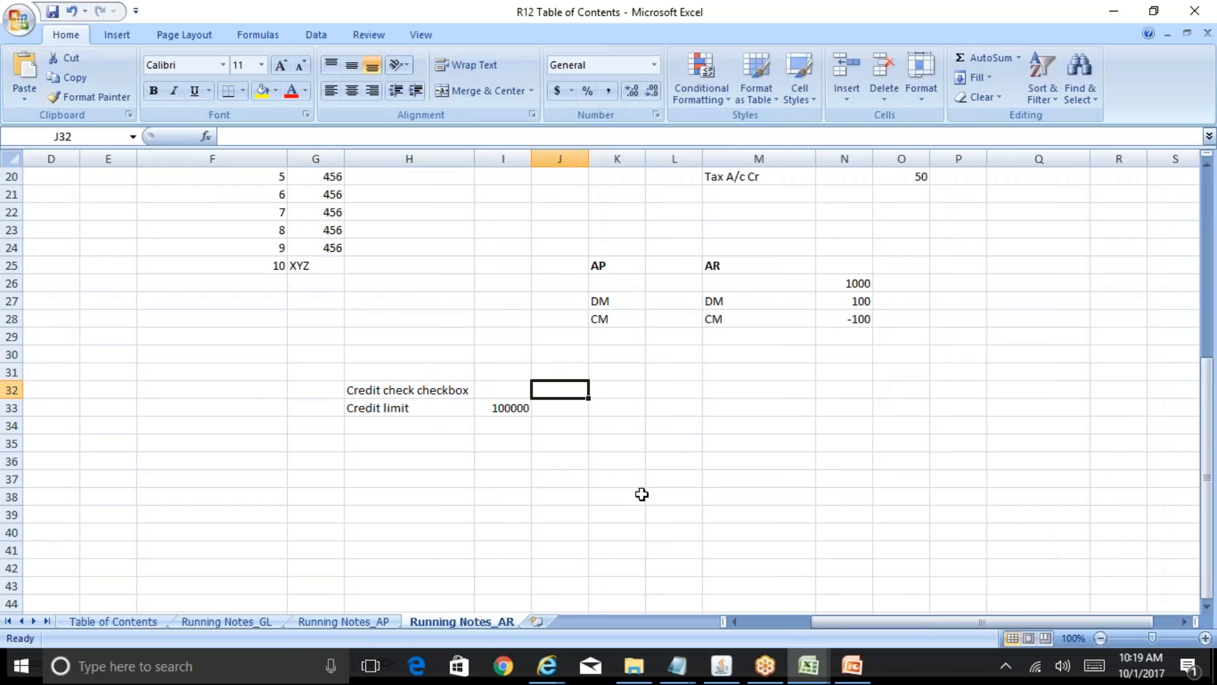
key(Down)
key(Left)
key(Left)
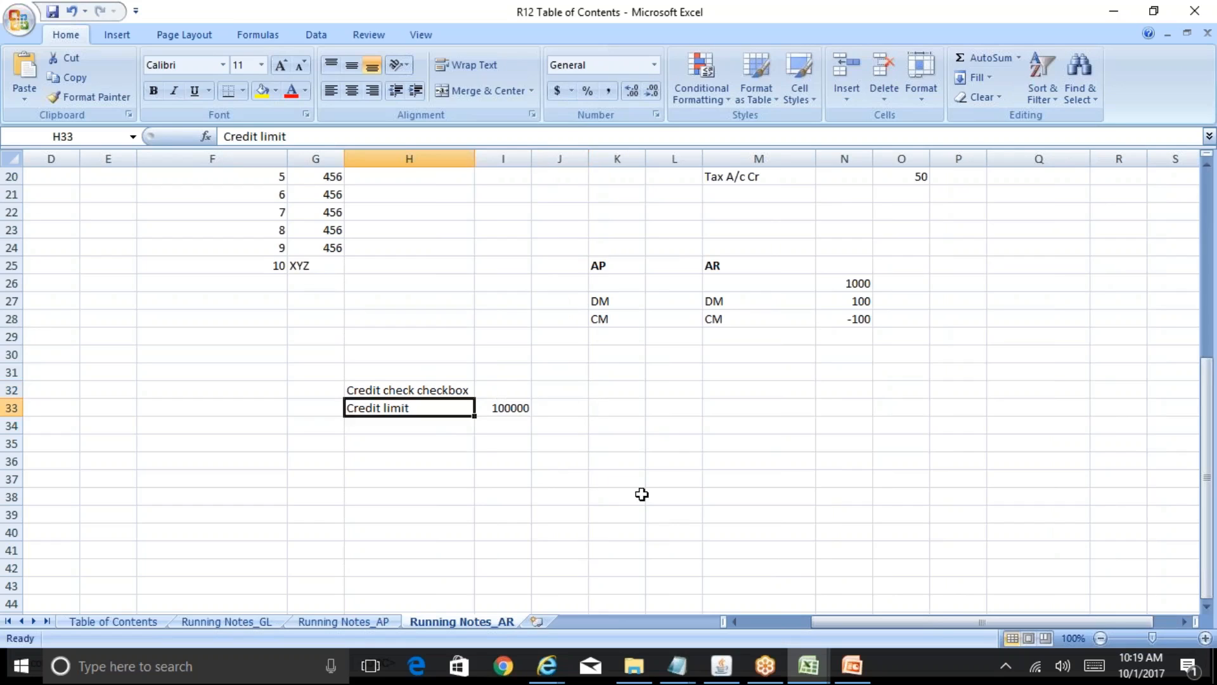
key(Right)
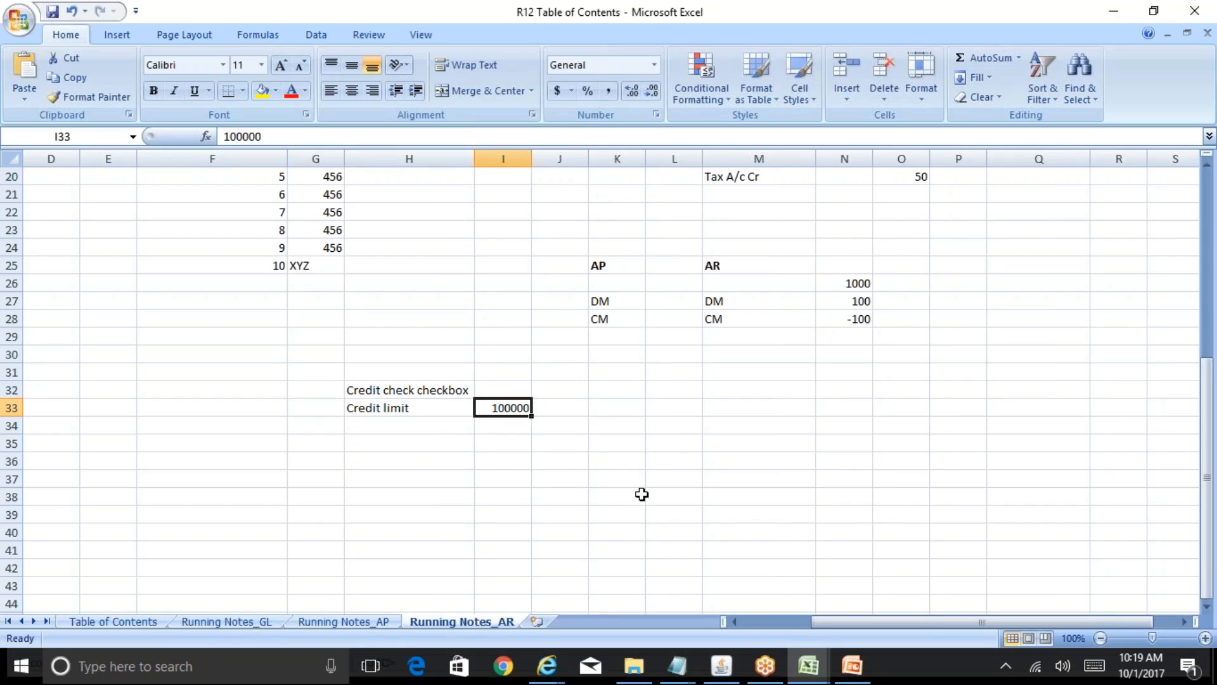
- Enter the credit-limit example 20000 in K33
key(Right)
key(Right)
text(2000)
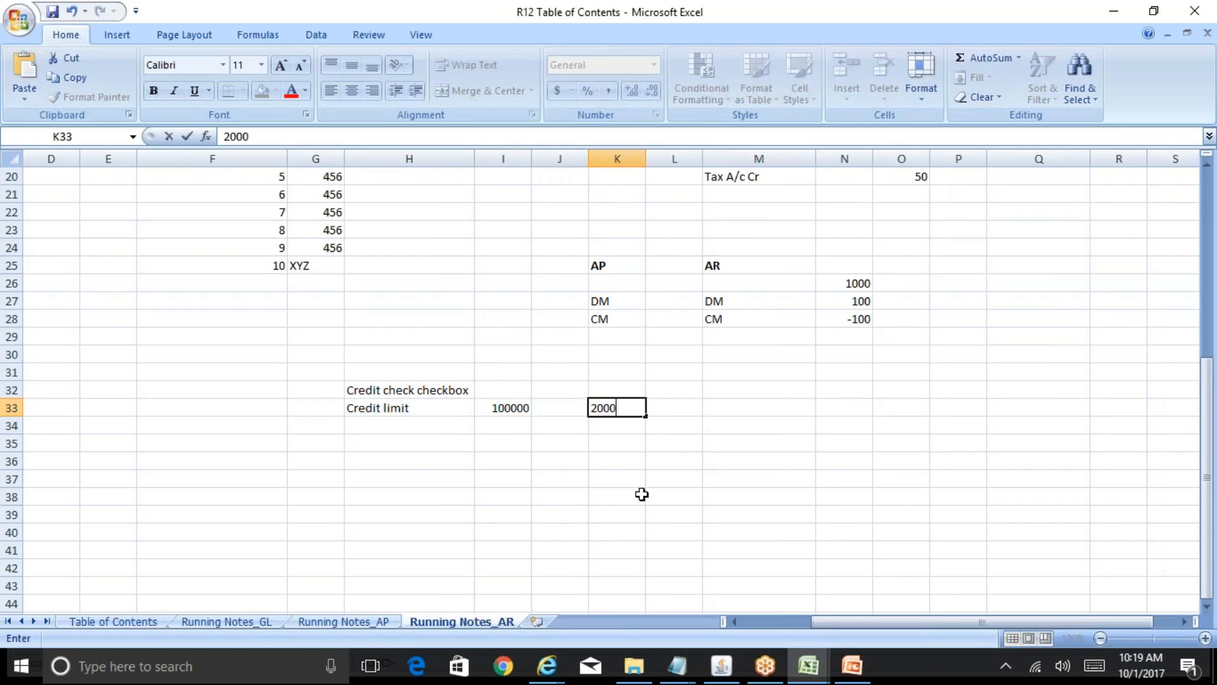
text(0)
key(Return)
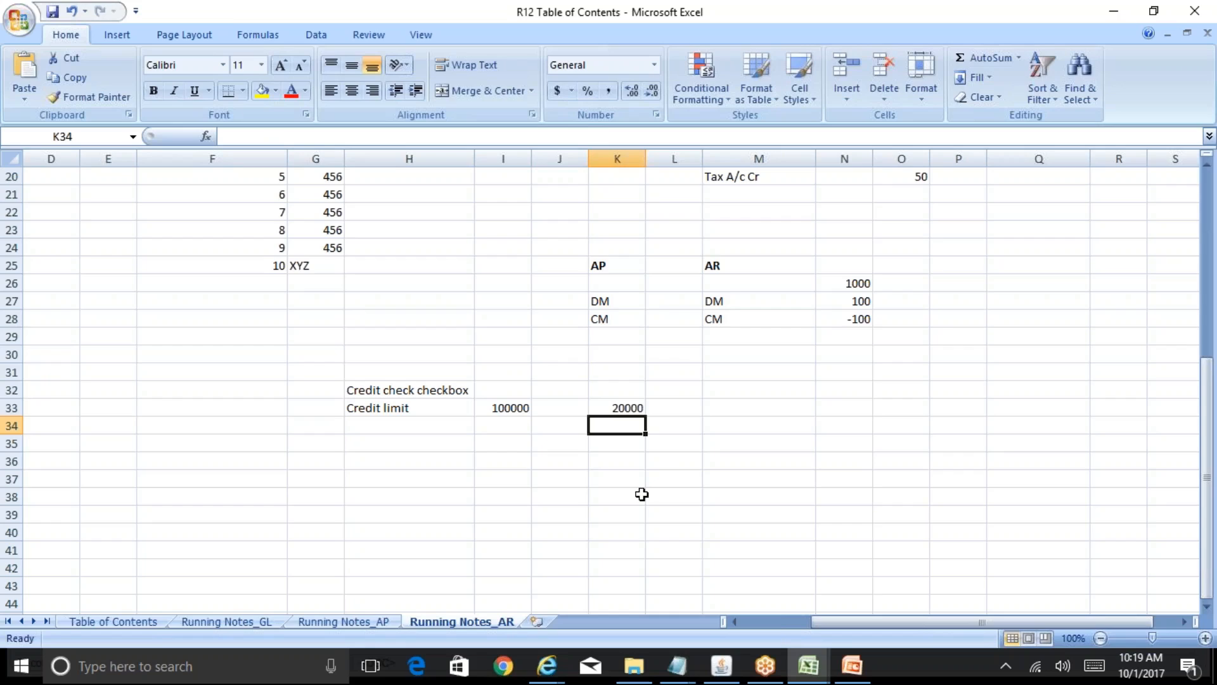
key(Up)
key(Left)
key(Left)
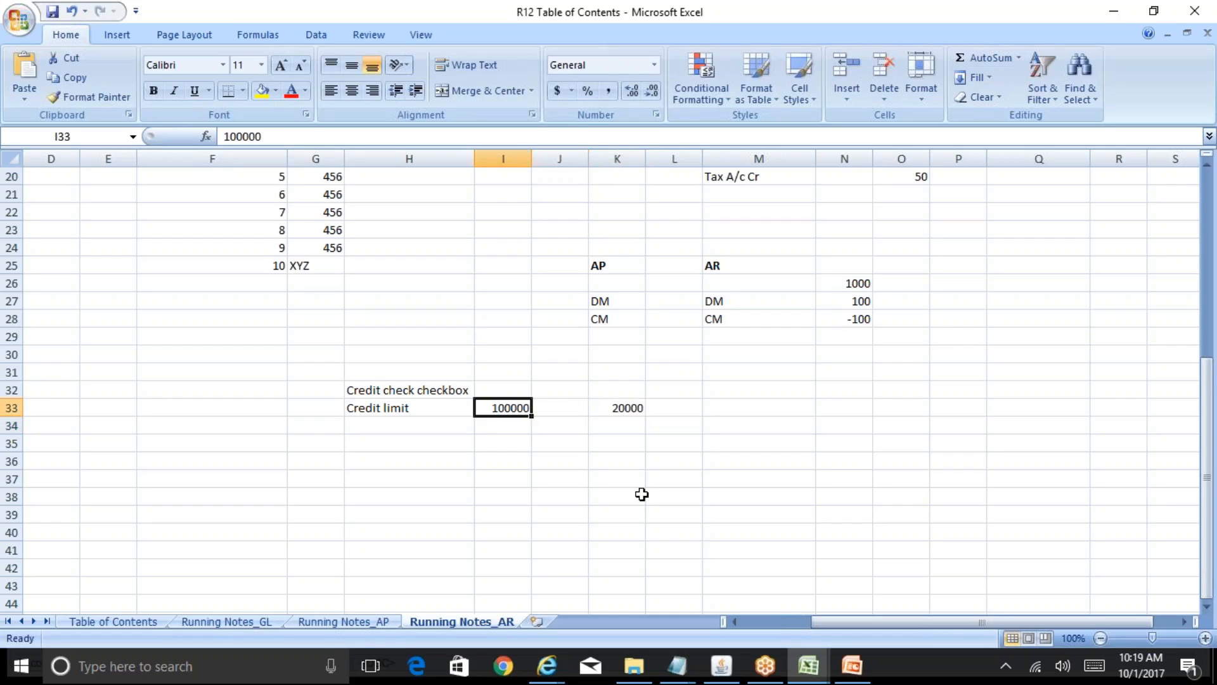
key(Right)
key(Right)
key(Down)
key(Up)
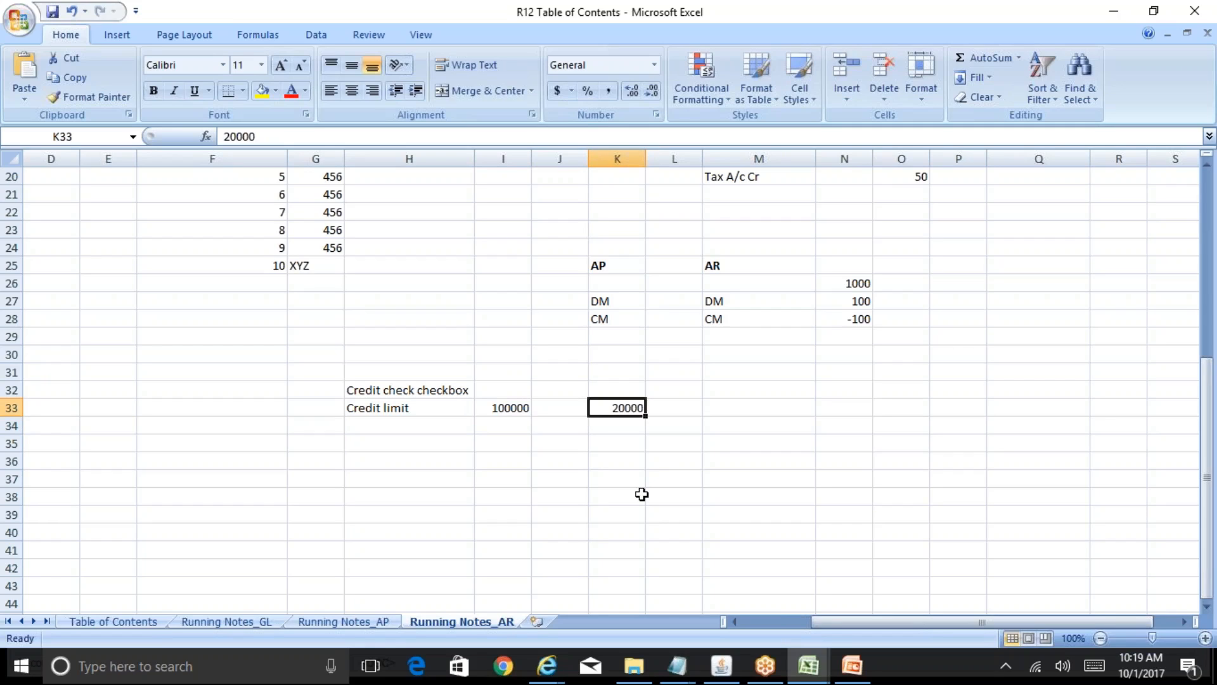
- Put 50000 in M34, clearing the stray copy from K34, and select the figures to total them
key(Down)
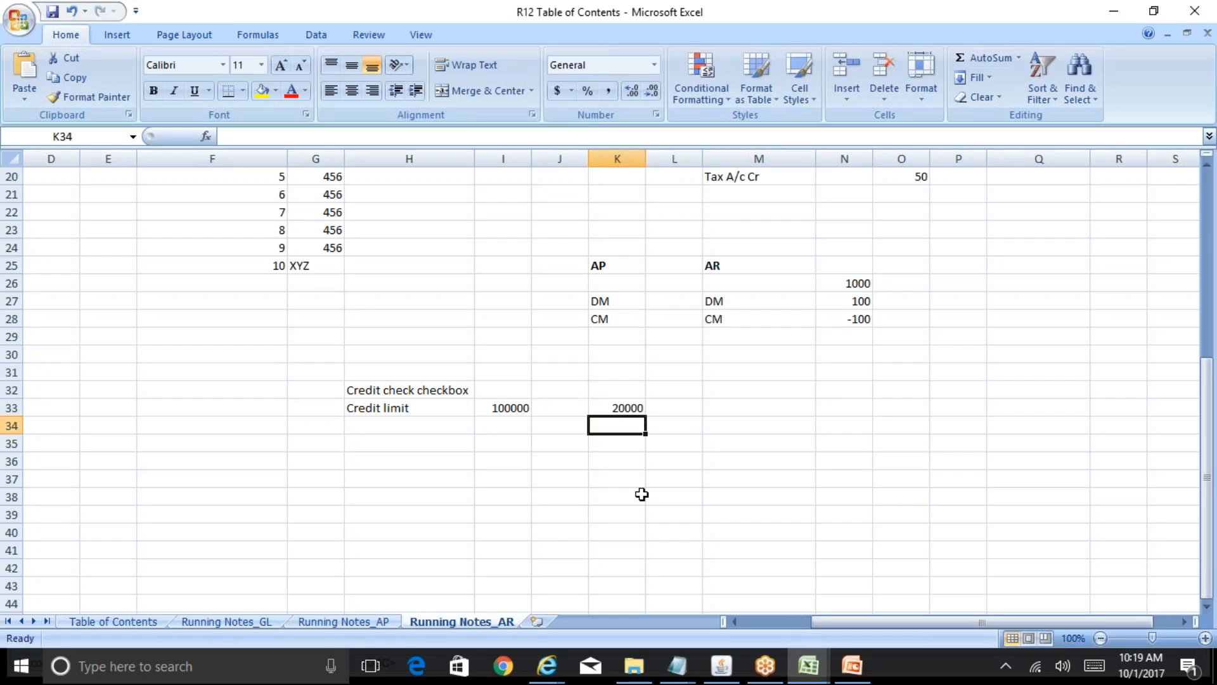
text(50)
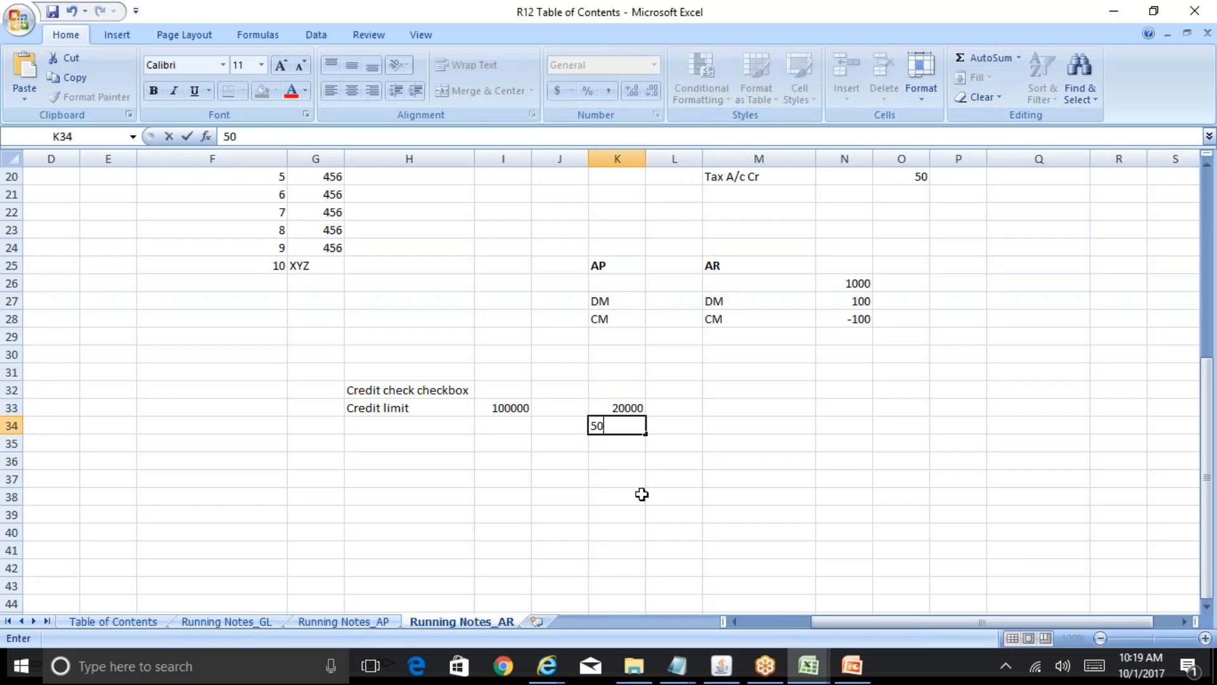
text(000)
key(Right)
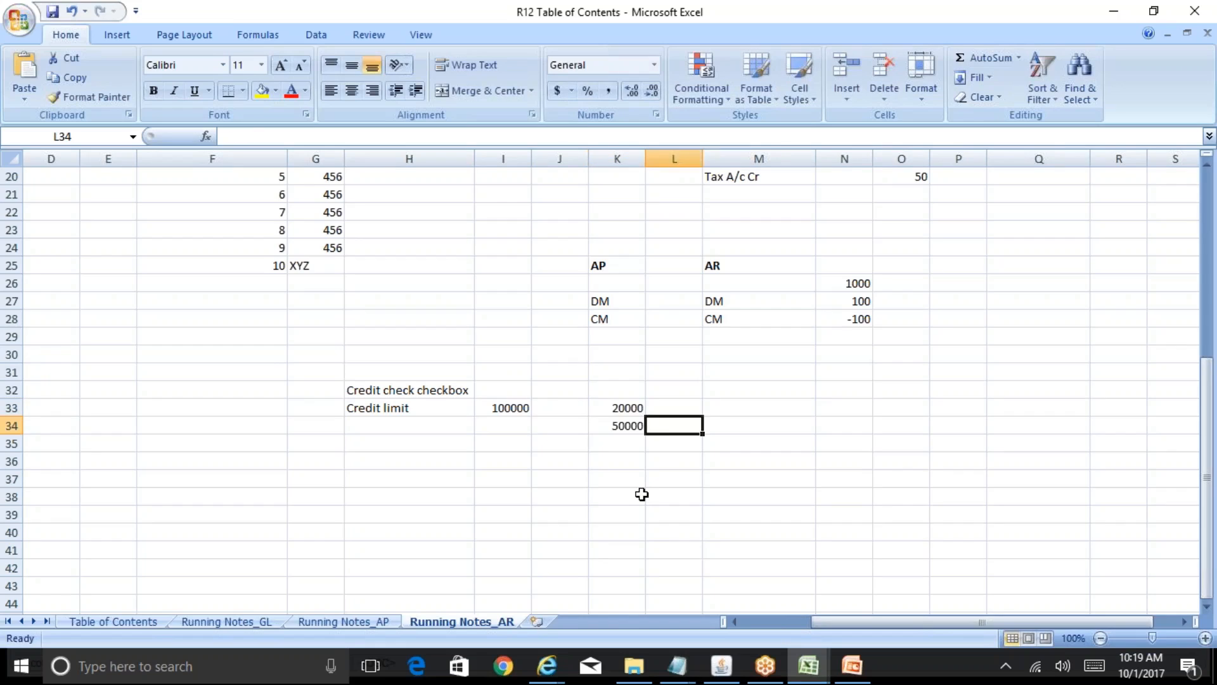
key(Left)
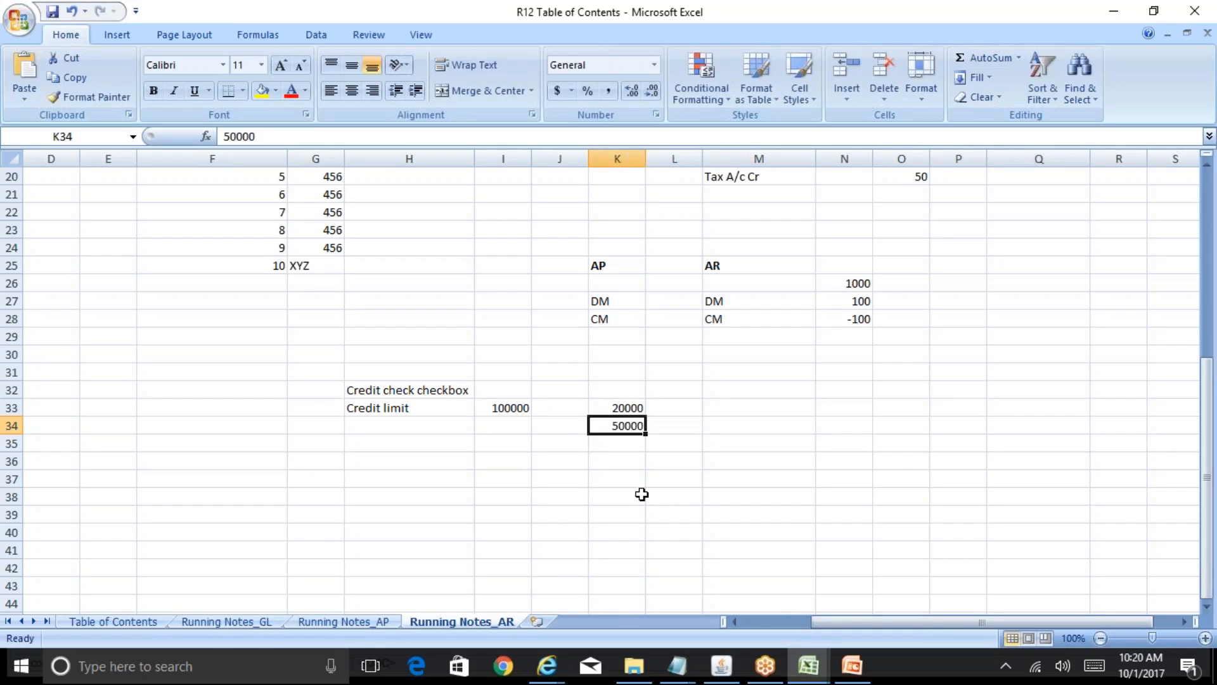
key(Right)
key(Right)
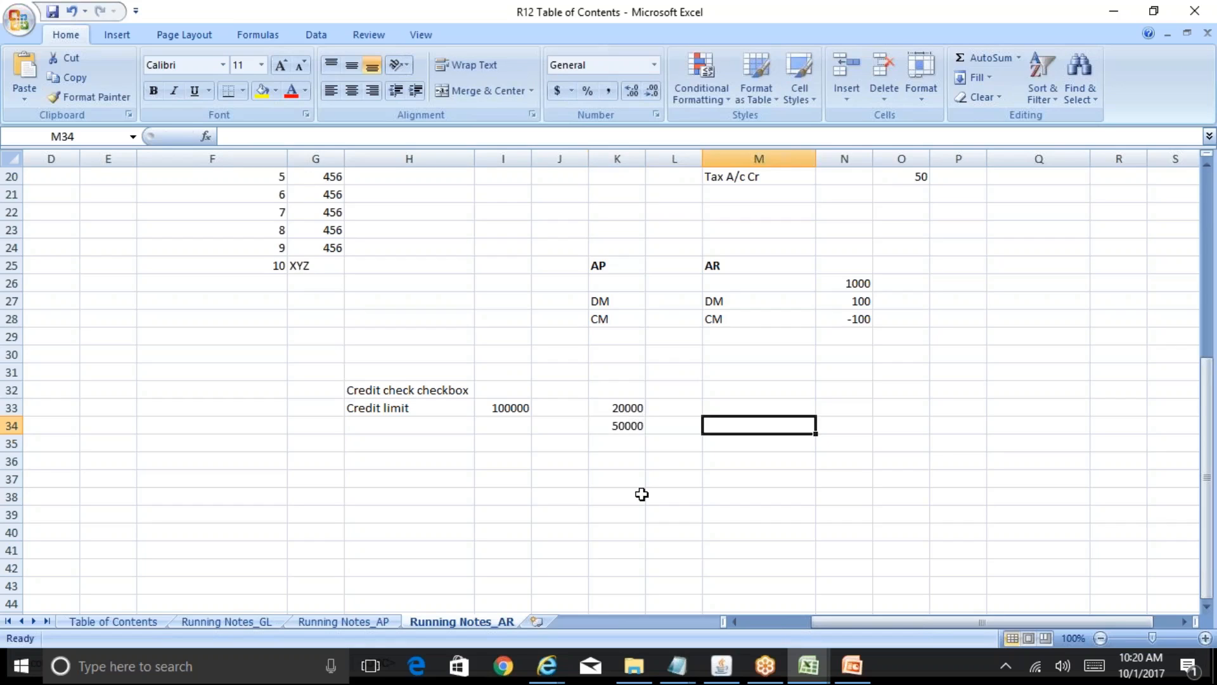
text(50000)
key(Left)
key(Left)
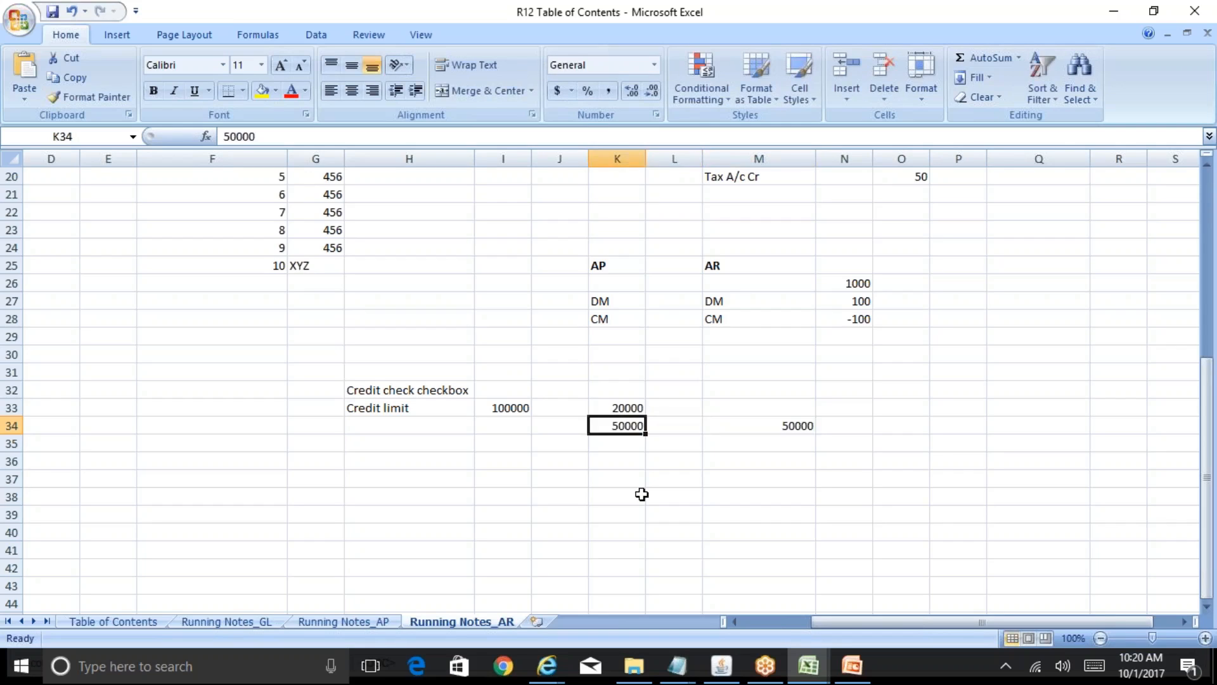
key(Delete)
key(Up)
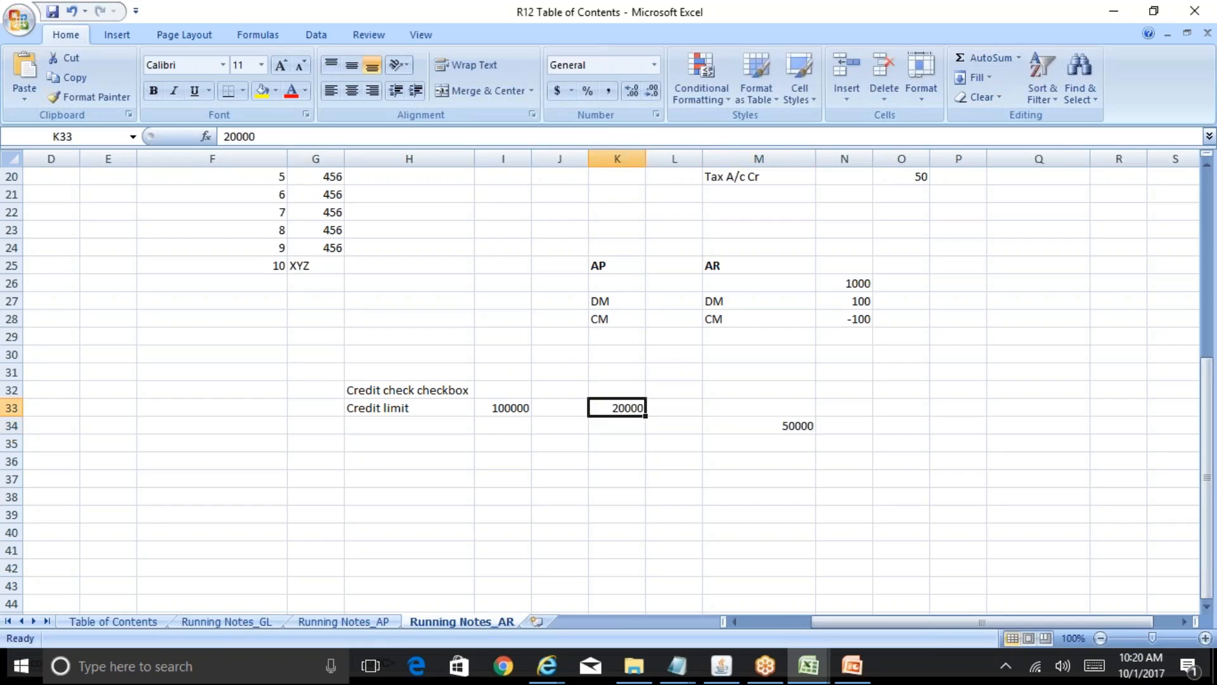
key(shift+Down)
key(shift+Right)
key(shift+Right)
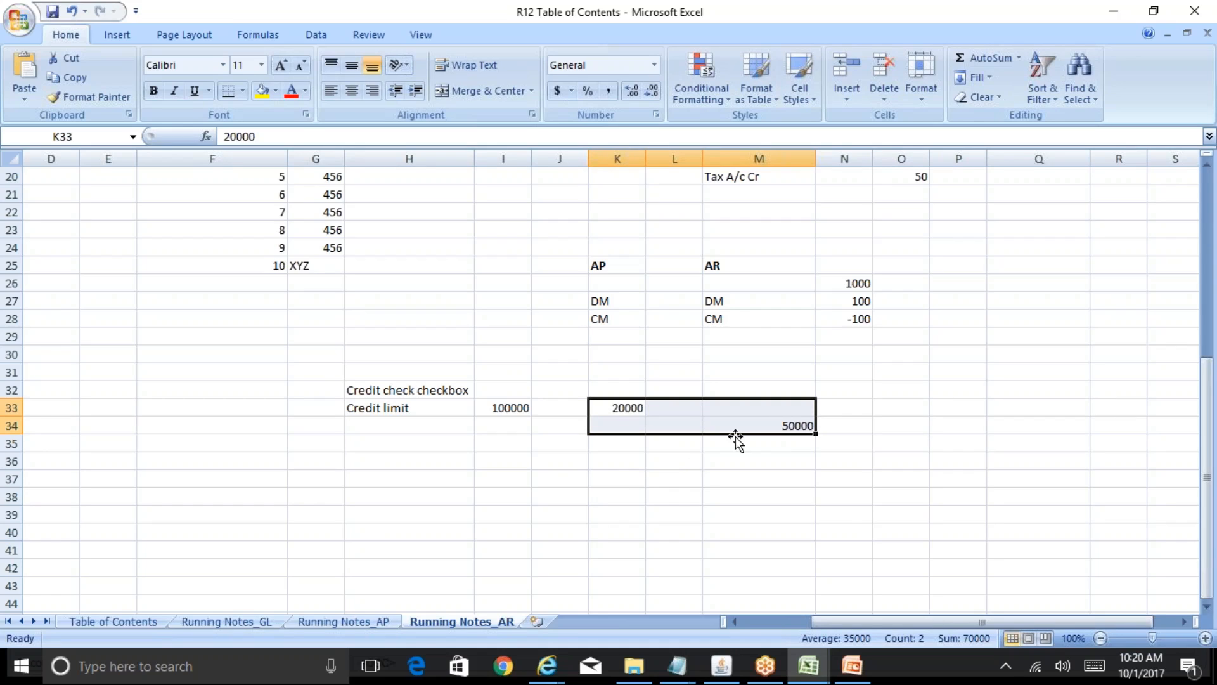
click(492, 408)
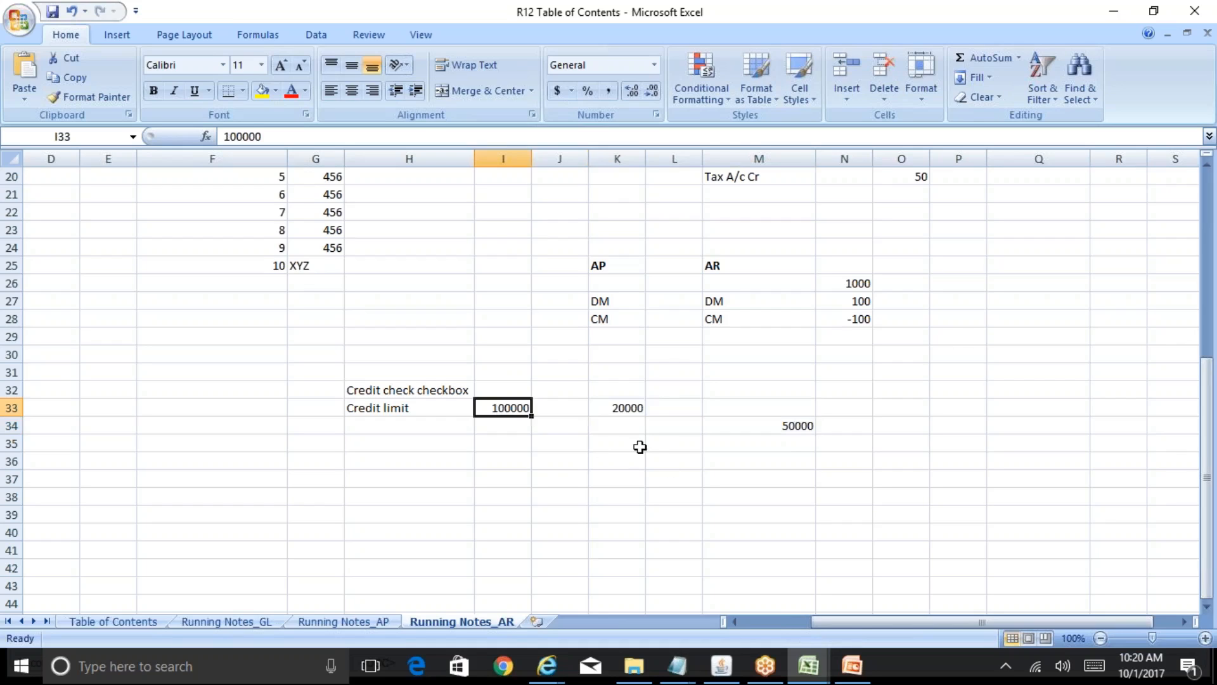
- Enter 65000 in K35 and select K33:M35 to read the sum
click(638, 446)
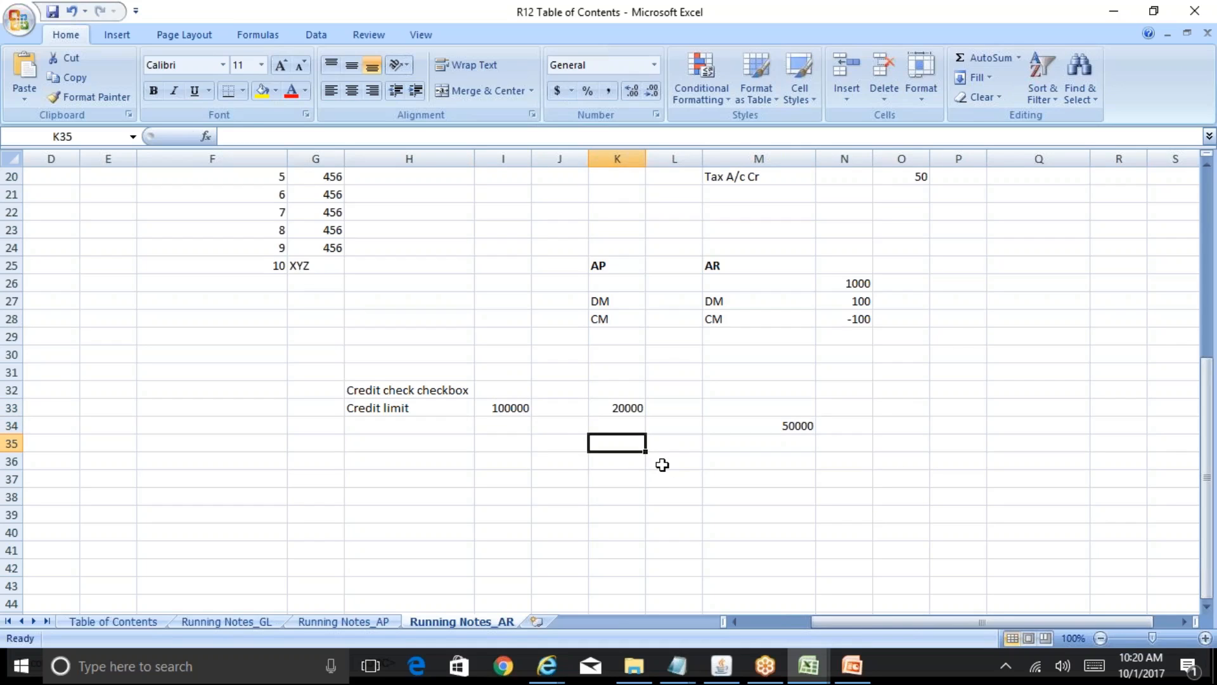
text(65000)
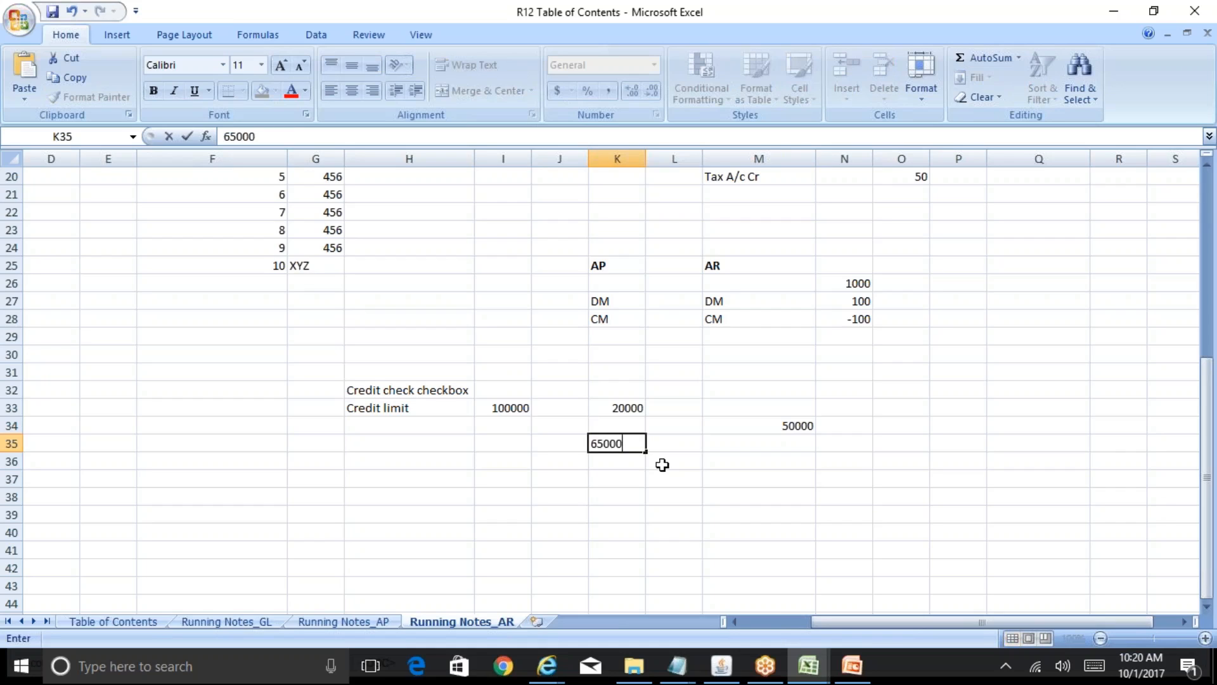
key(ctrl+Return)
key(Up)
key(Up)
key(shift+Down)
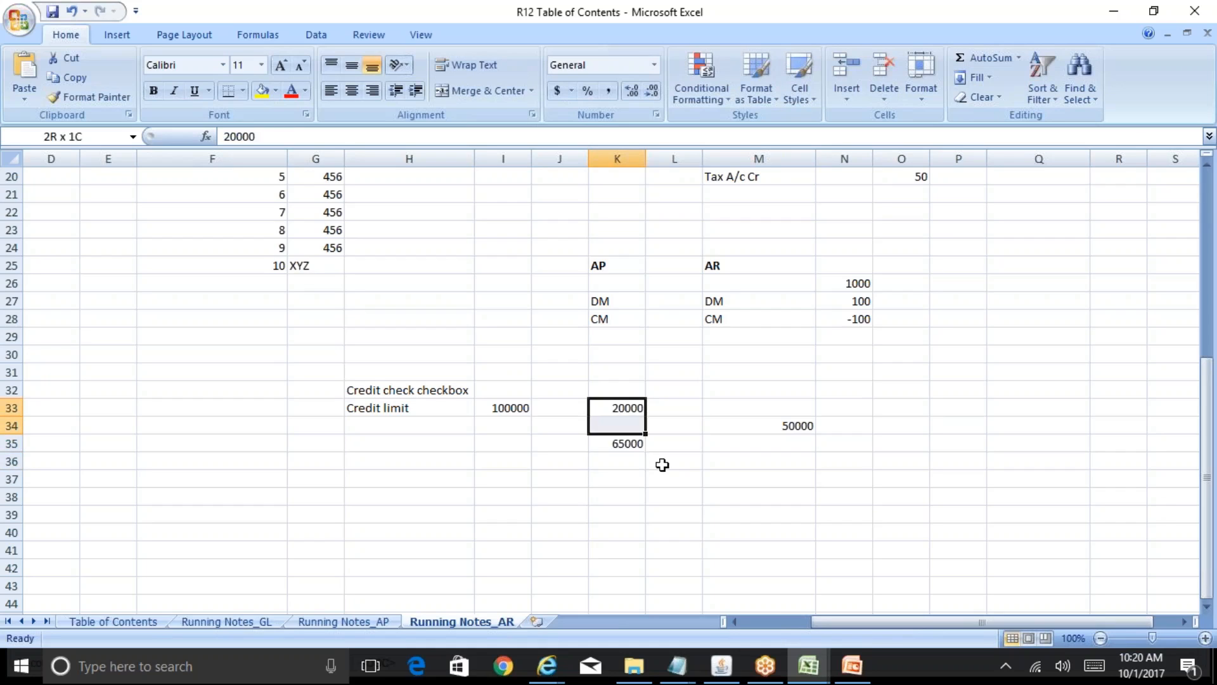
key(shift+Down)
key(shift+Right)
key(shift+Right)
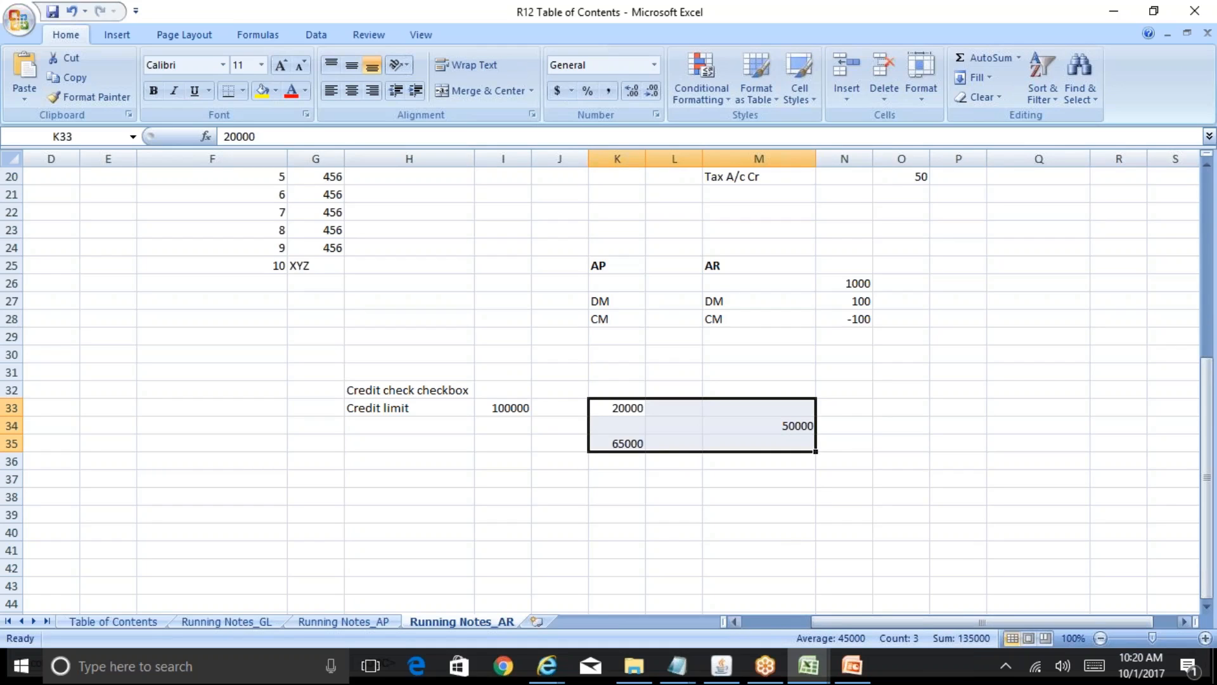
- Compare the 100000 credit limit in I33 with the 65000 and 20000 examples
click(505, 407)
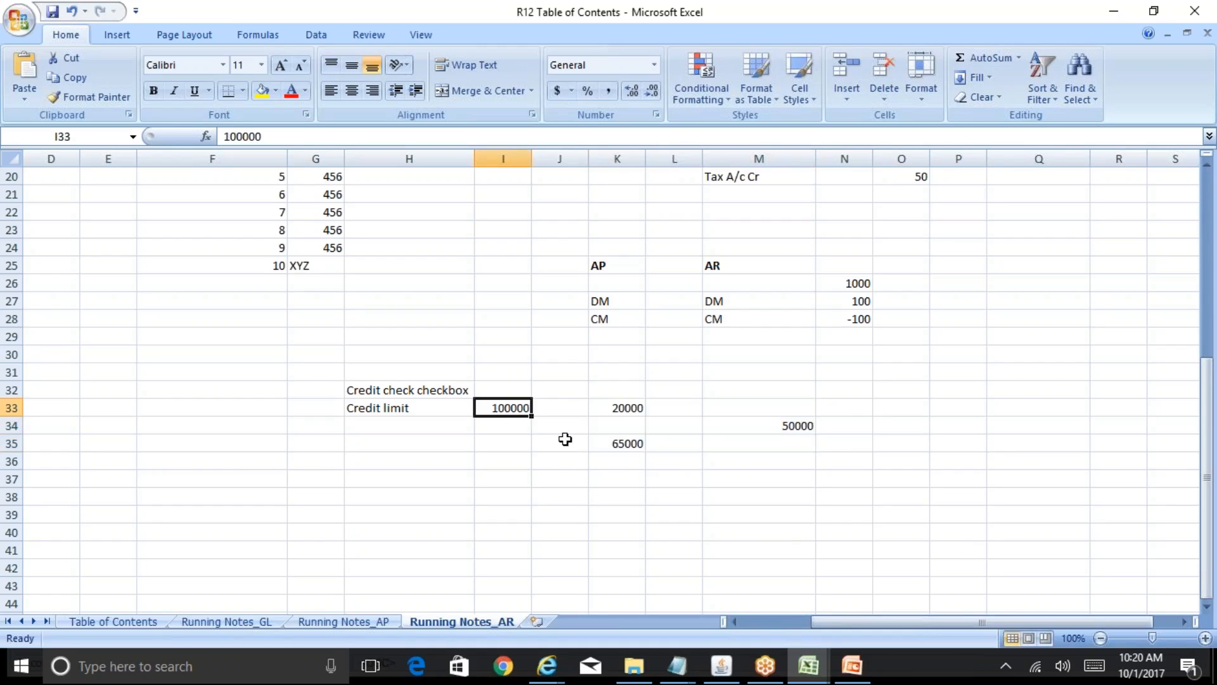
click(599, 445)
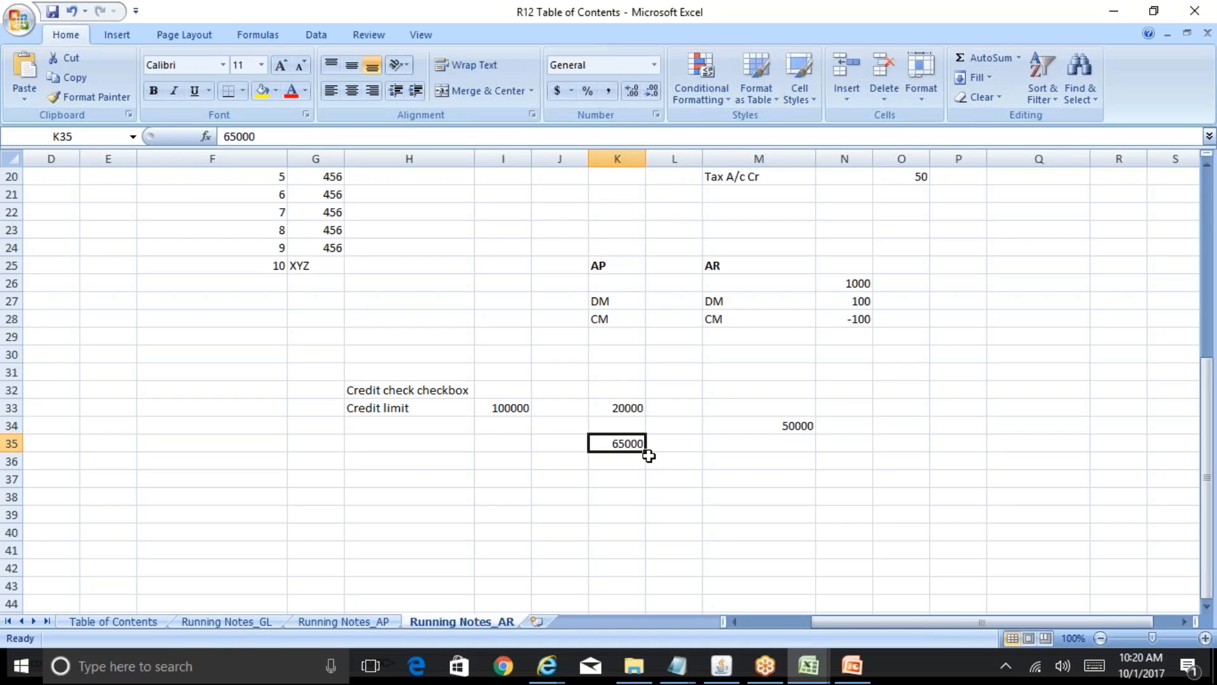
click(490, 407)
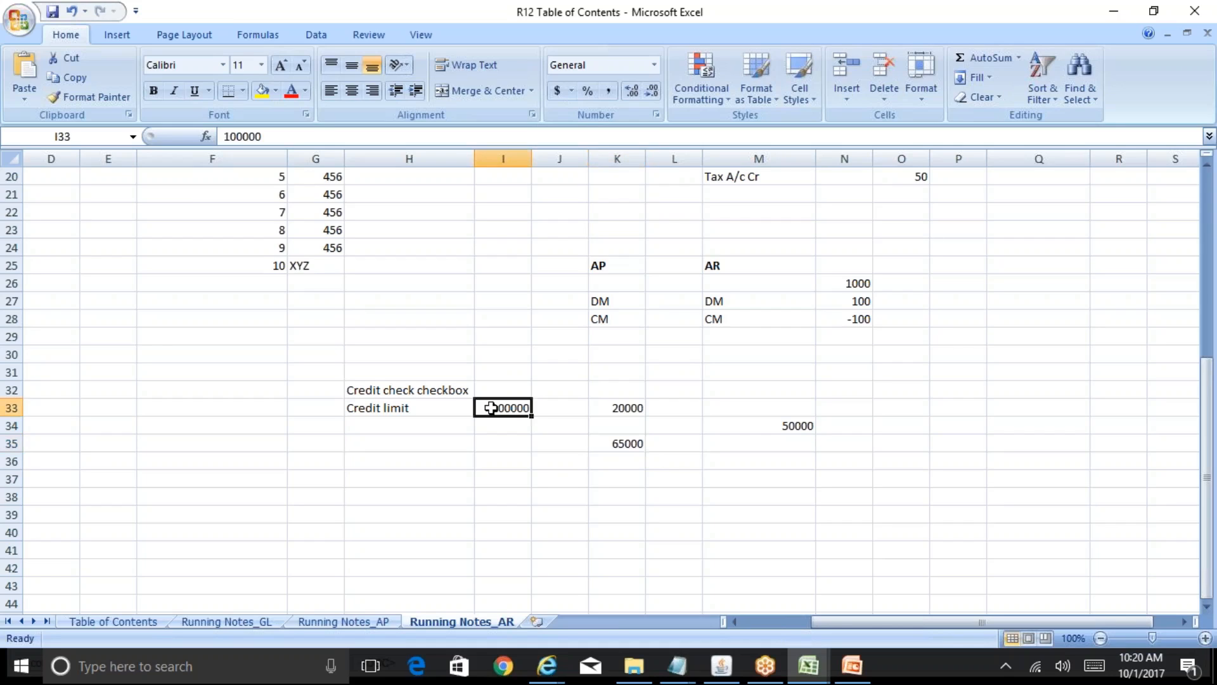
click(638, 448)
click(613, 404)
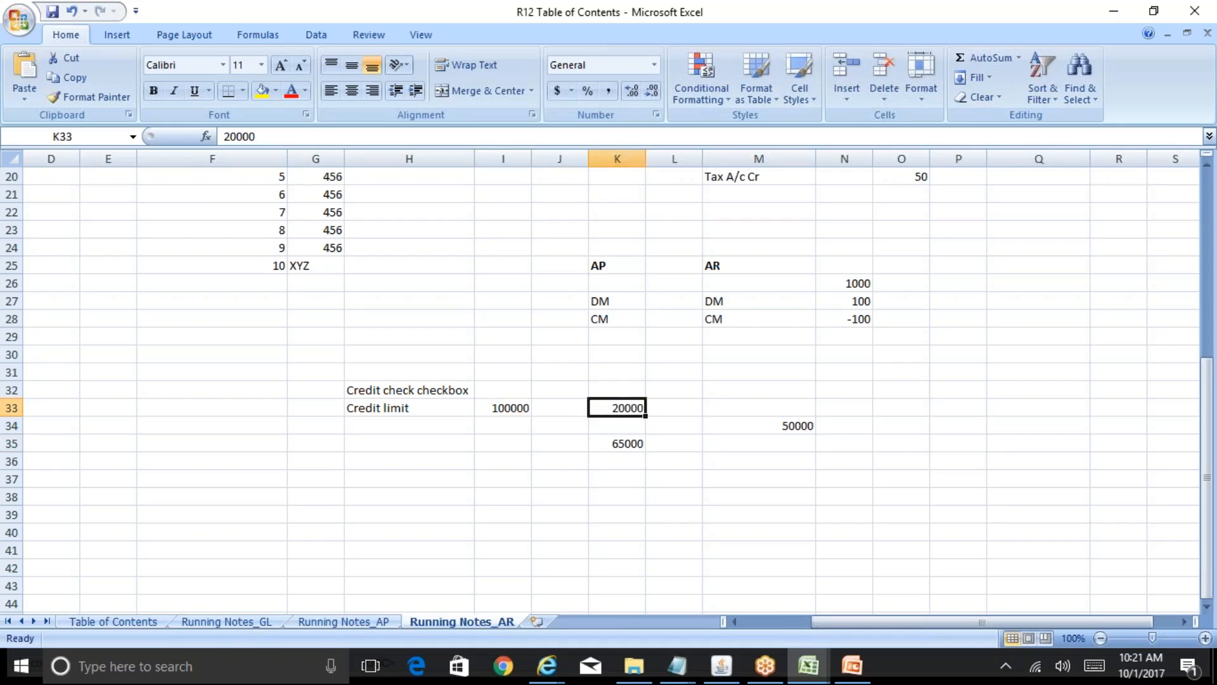
- Reselect the K33:M35 example block for its total, then recheck I33 and K35
key(Right)
key(Right)
key(Down)
key(Down)
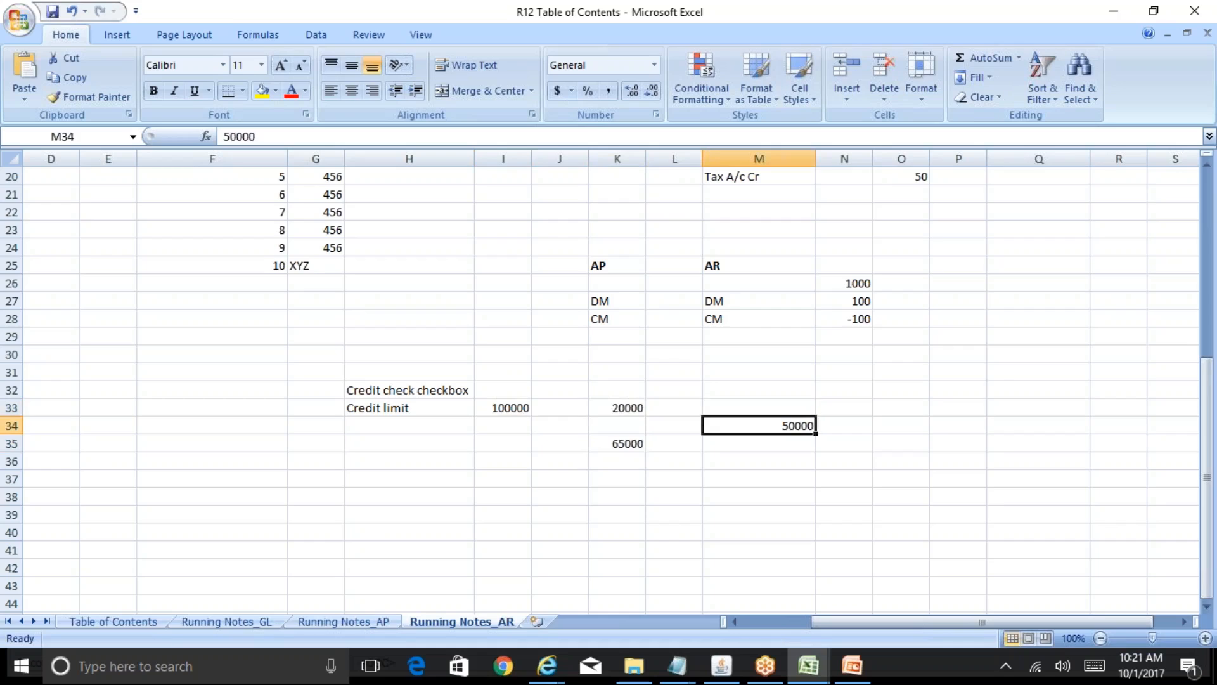
key(Left)
key(Left)
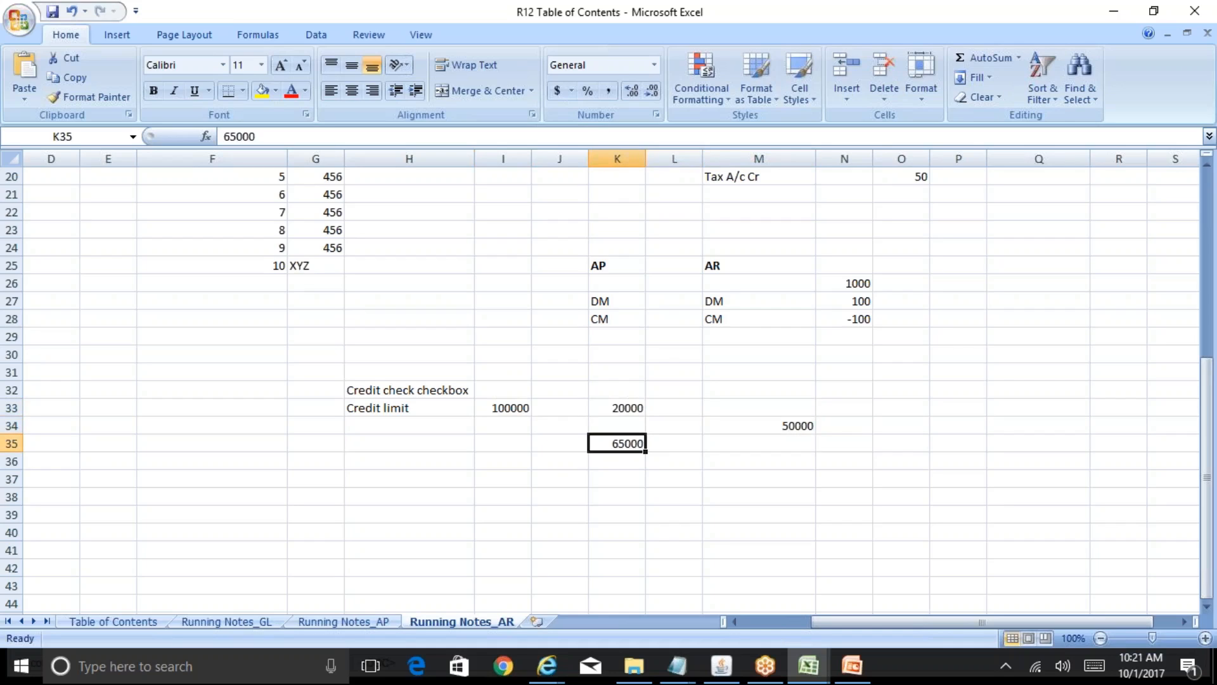
key(Up)
key(Up)
key(shift+Down)
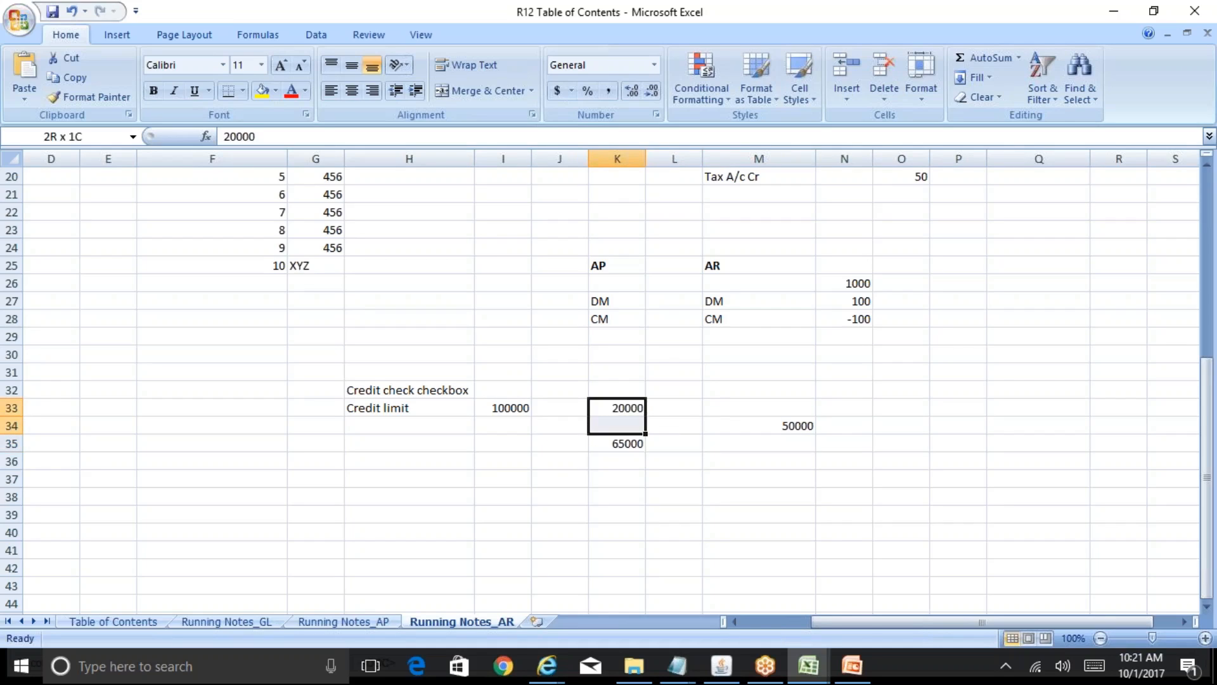
key(shift+Down)
key(shift+Right)
key(shift+Right)
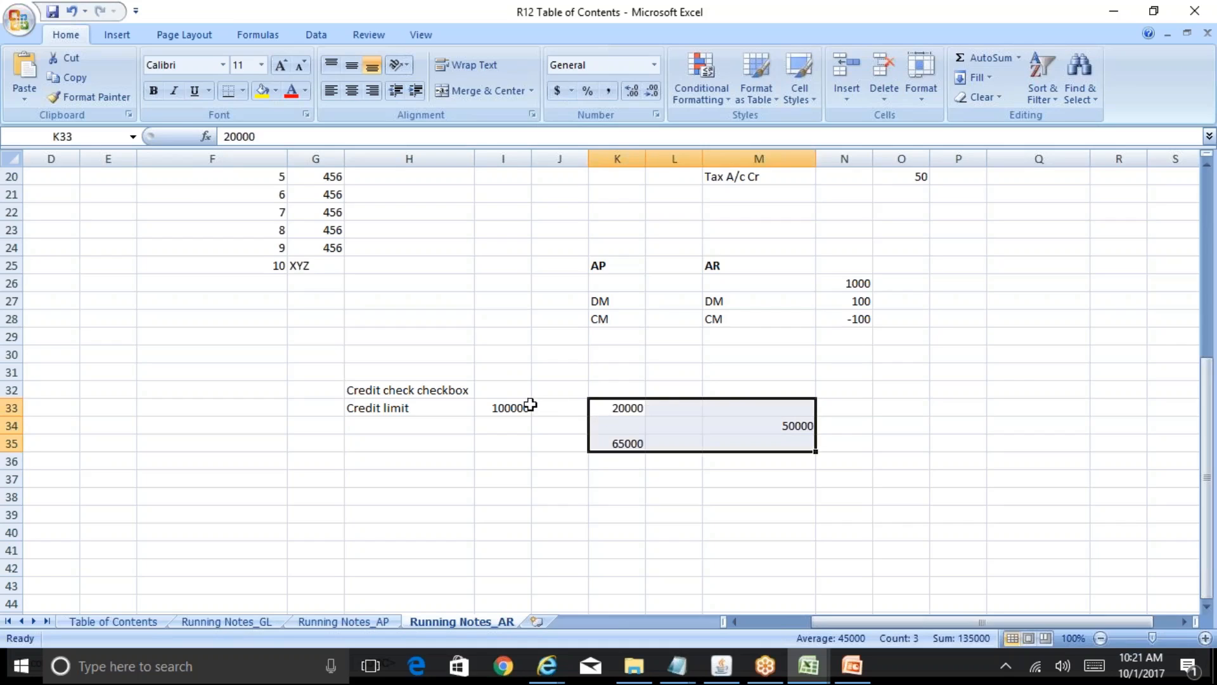
click(511, 406)
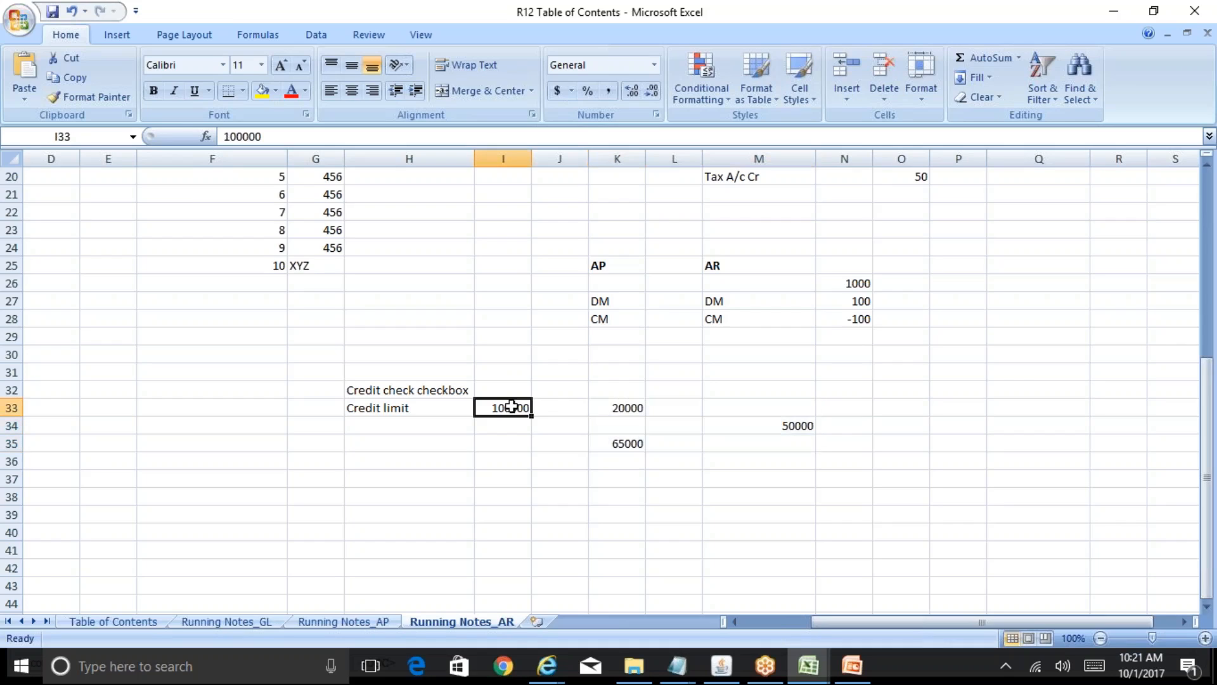
click(625, 443)
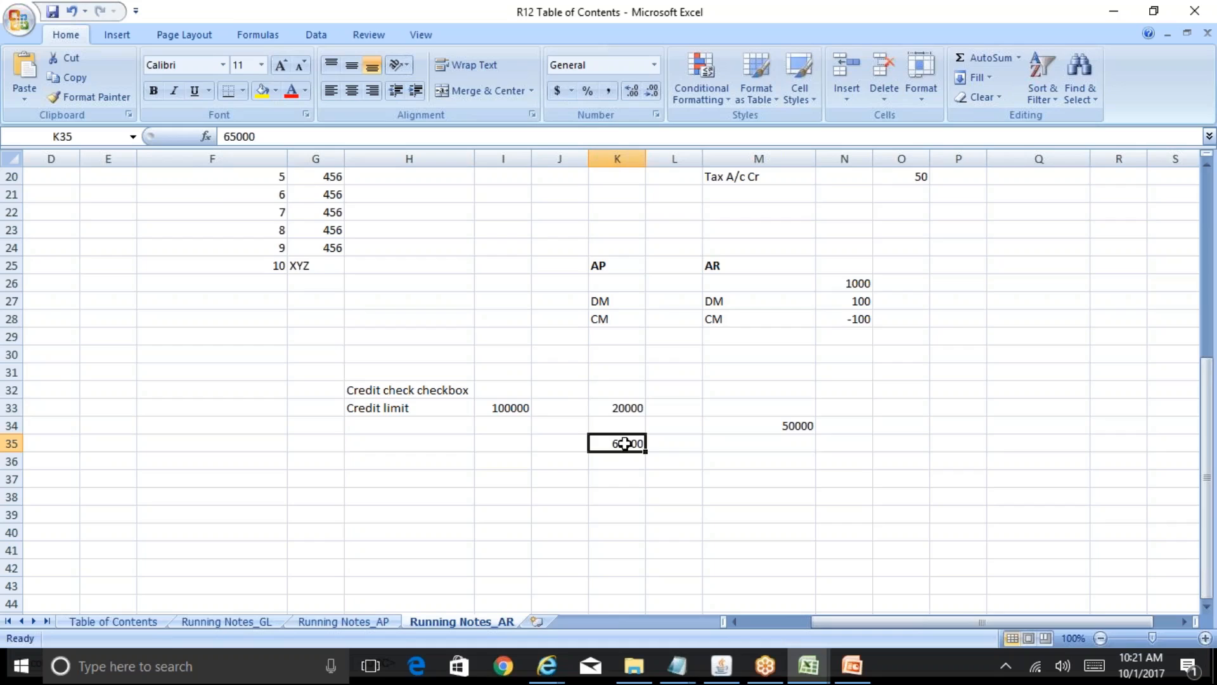
- Move from the 20000 in K33 through row 32 back to the 65000 in K35
key(Up)
key(Up)
key(Up)
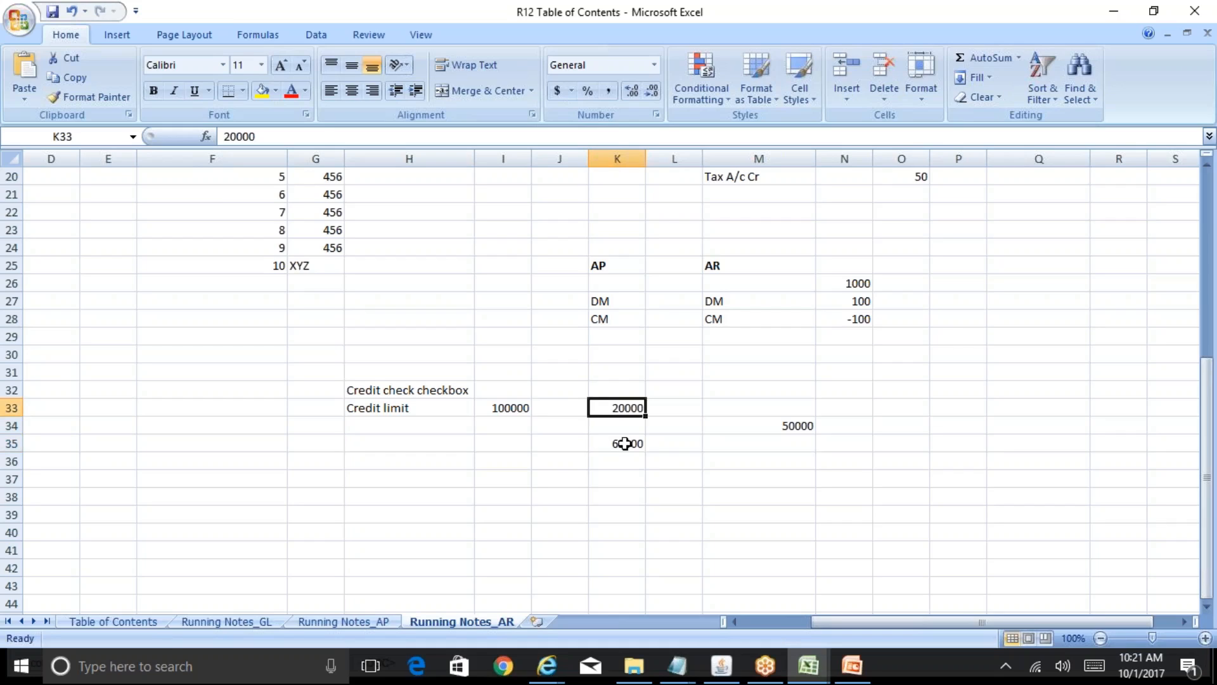
key(Left)
key(Left)
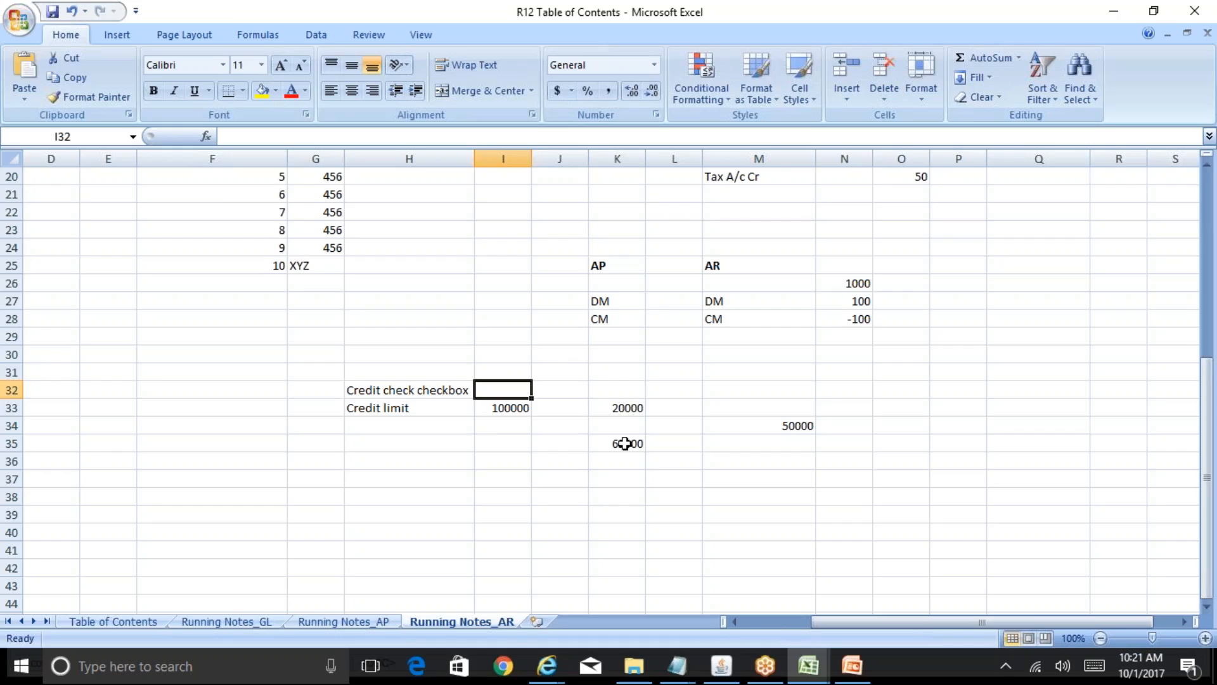
key(Right)
key(Down)
key(Down)
key(Down)
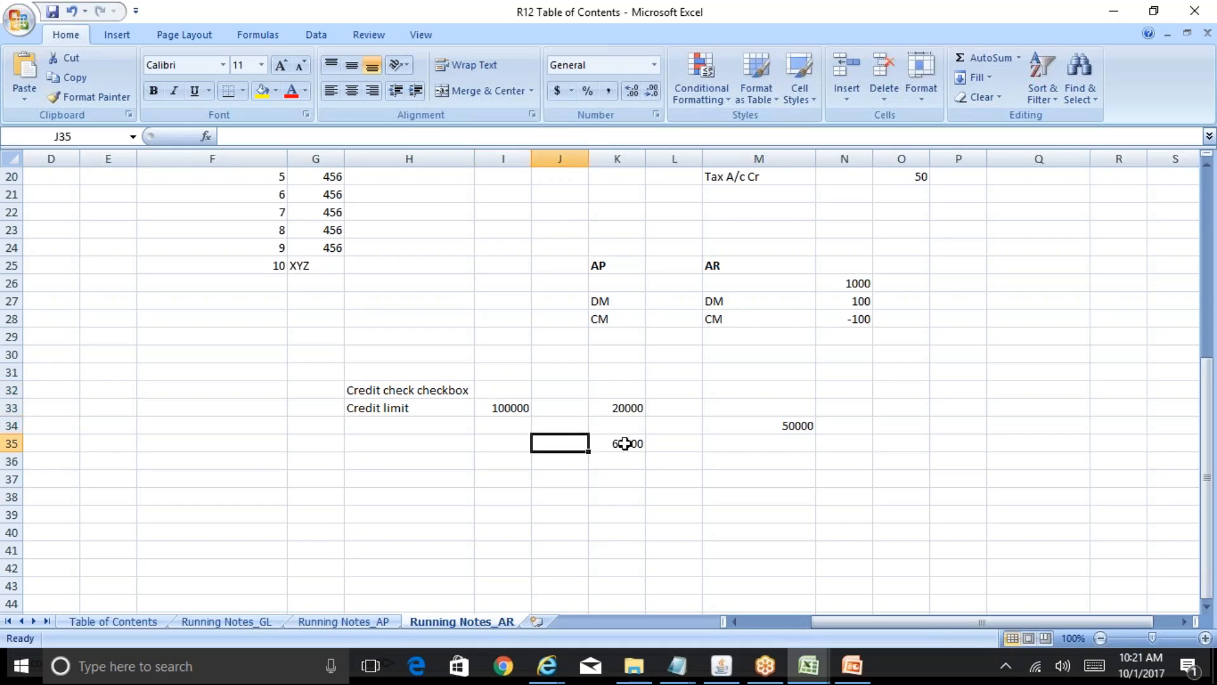
key(Right)
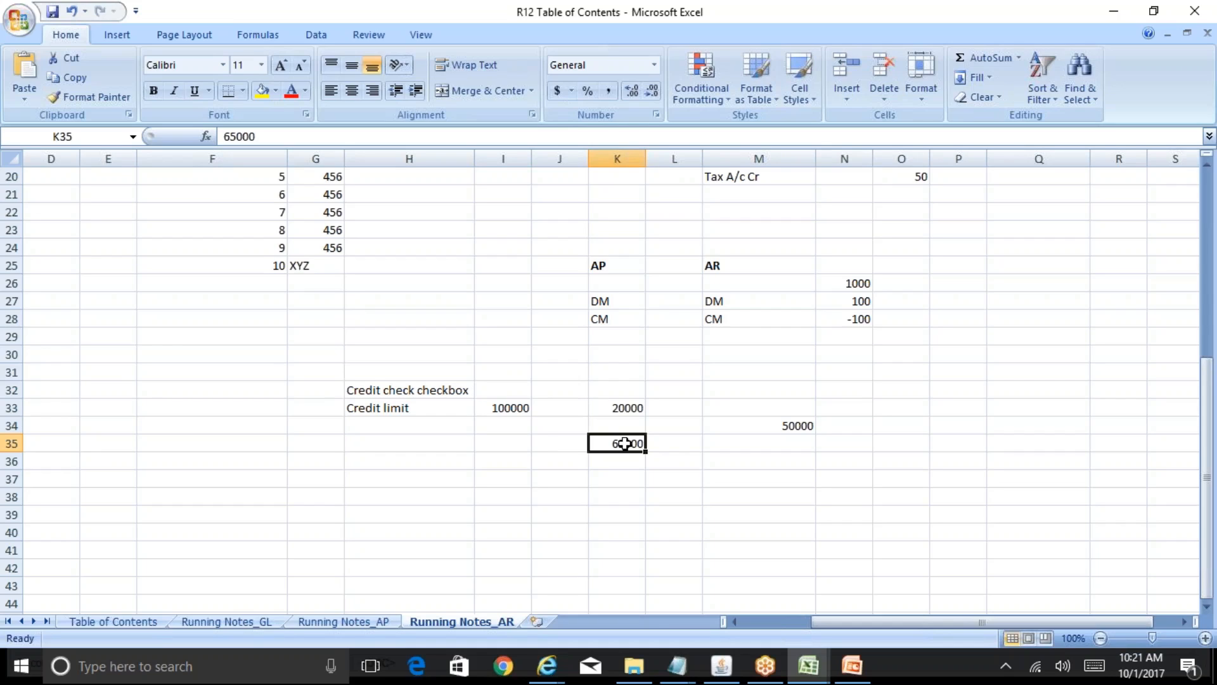
- Try 25000 in K35 and select K33:M35 to see the total
text(25000)
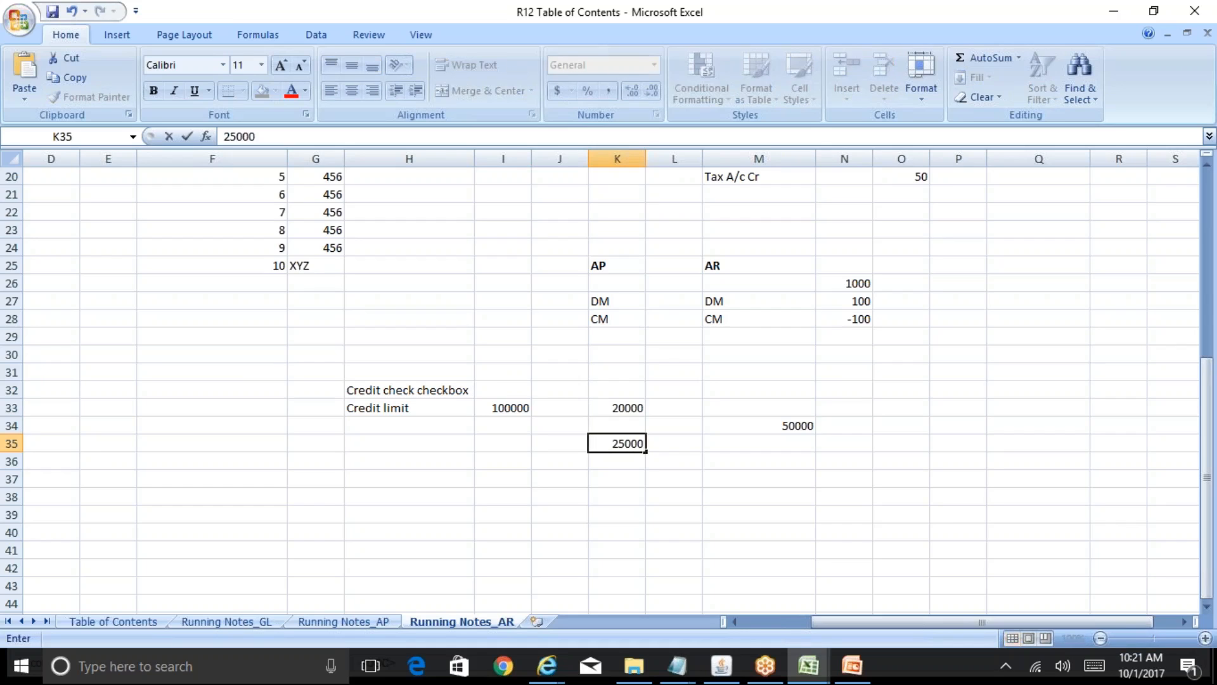
key(ctrl+Return)
key(Up)
key(Up)
key(shift+Down)
key(shift+Down)
key(shift+Right)
key(shift+Right)
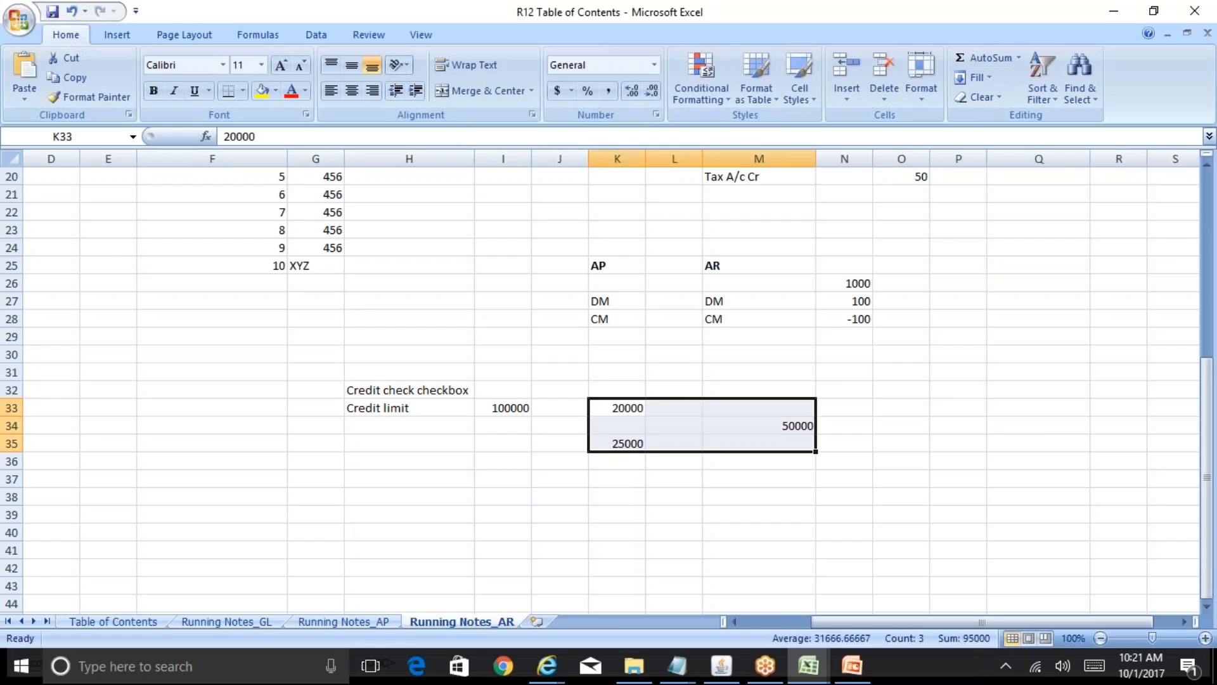
- Change K35 back to 65000 and review the example figures from K33 down to K36
click(623, 443)
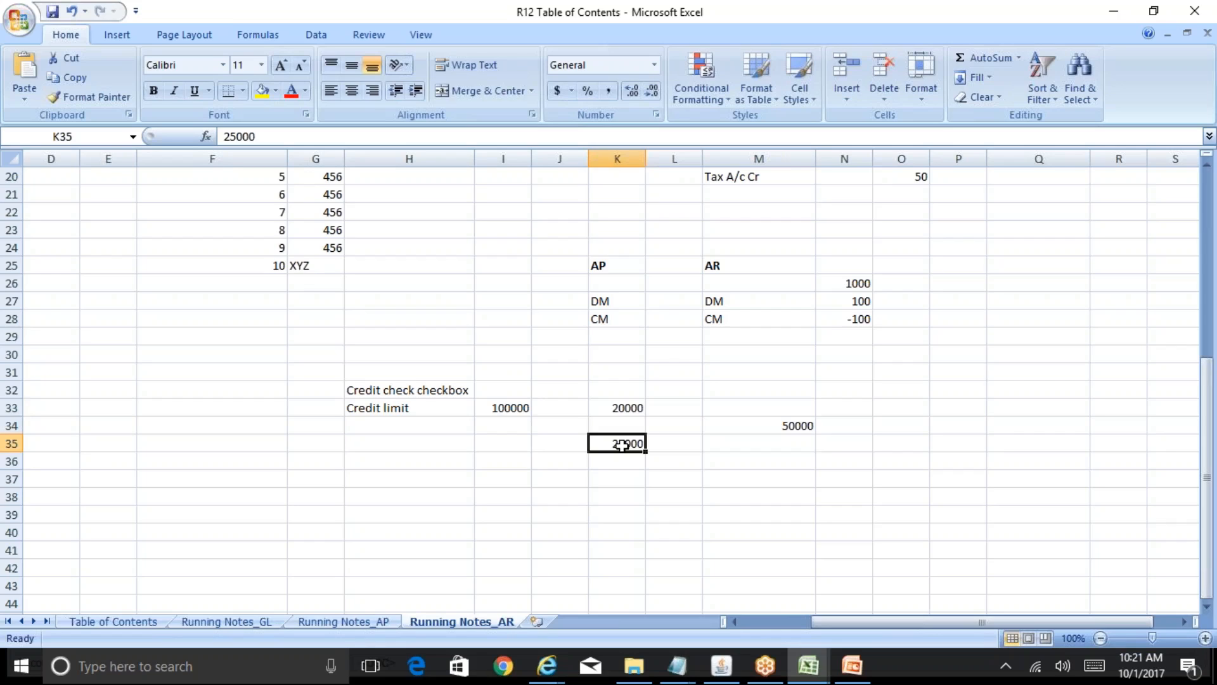
text(65000)
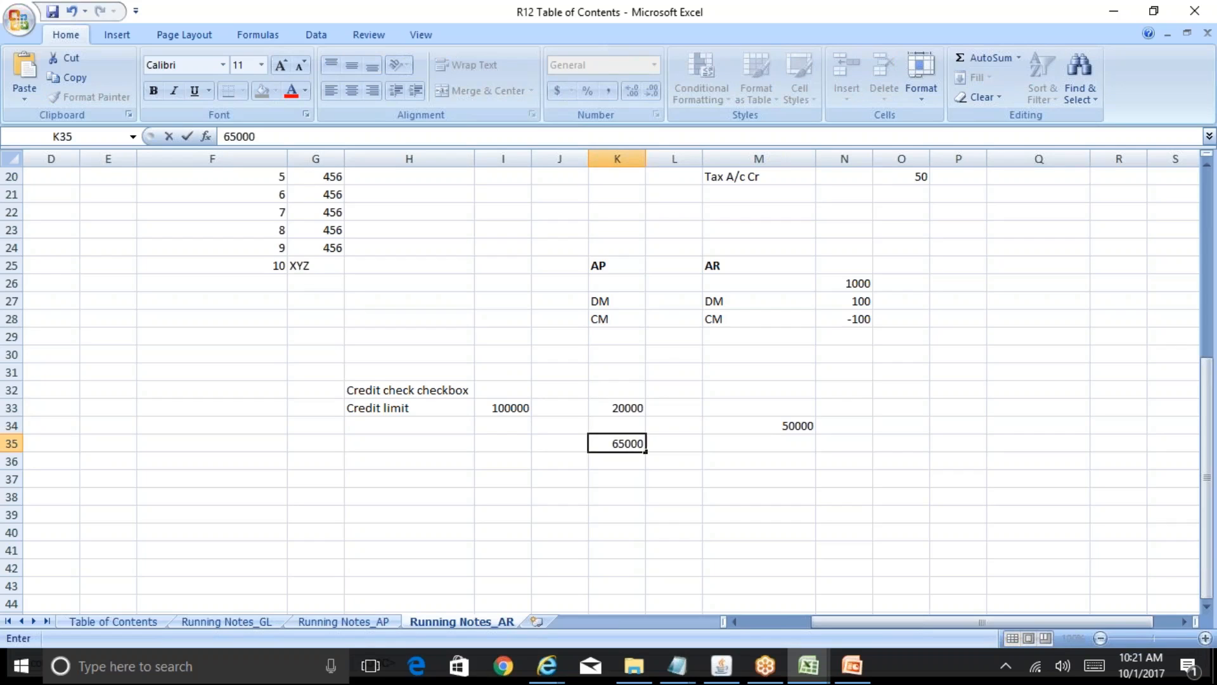
drag(618, 408, 759, 443)
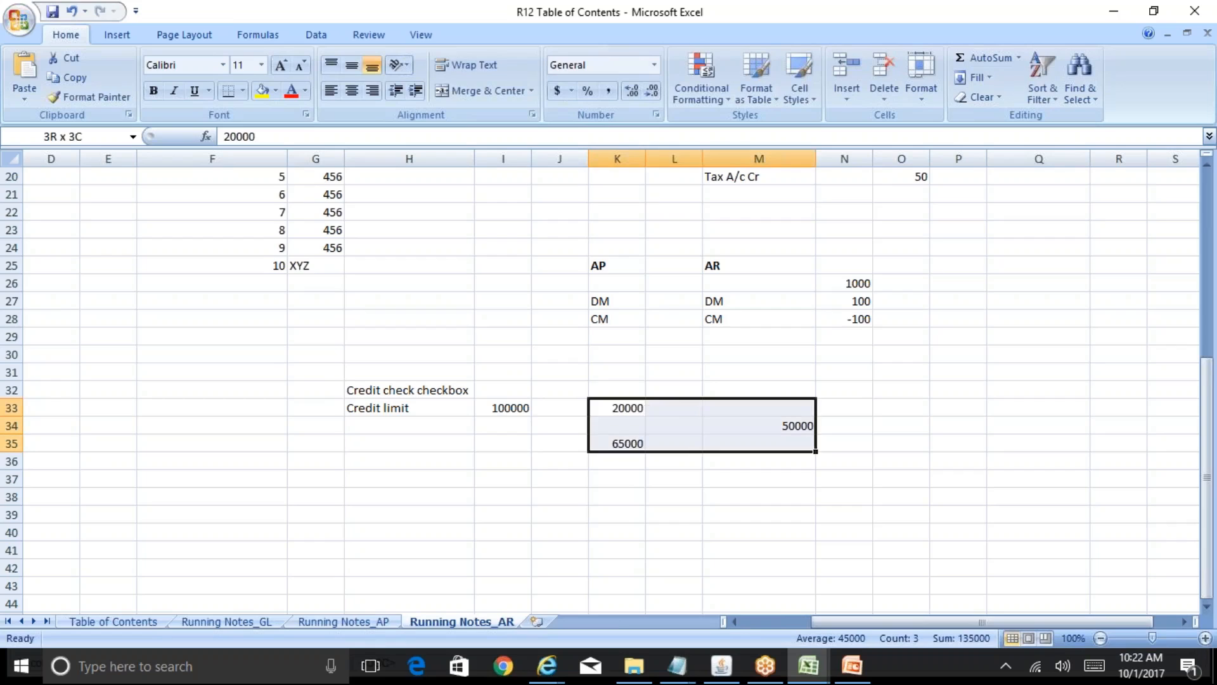
click(617, 443)
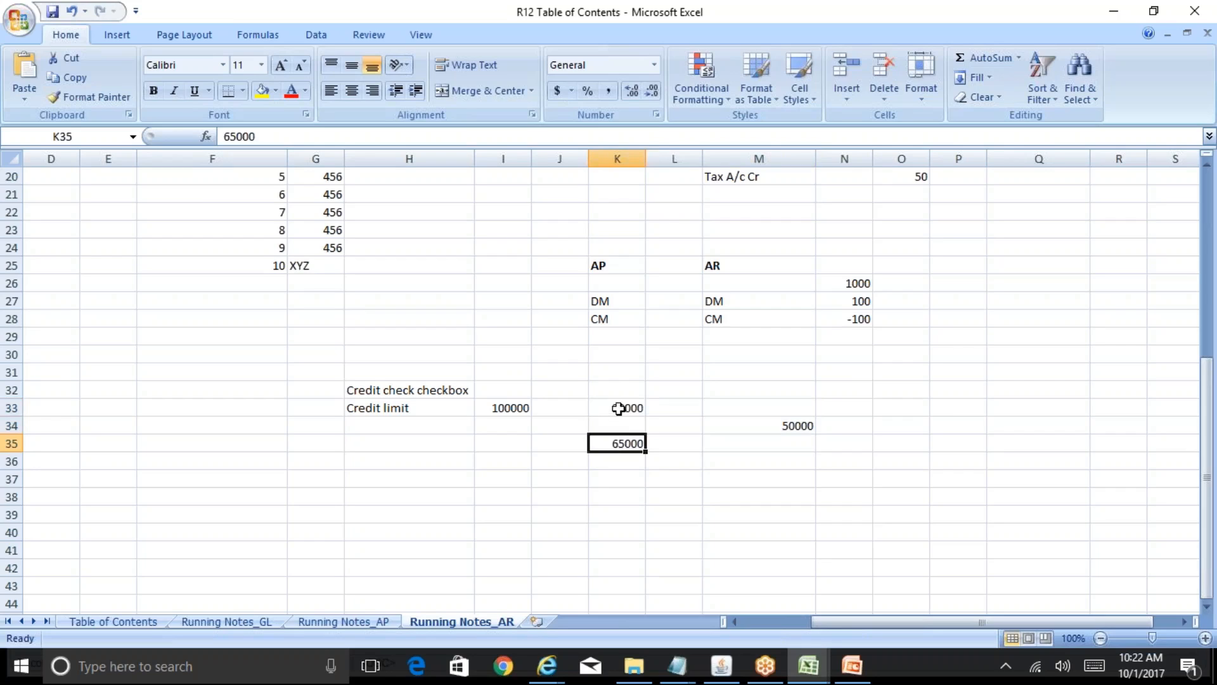
click(619, 408)
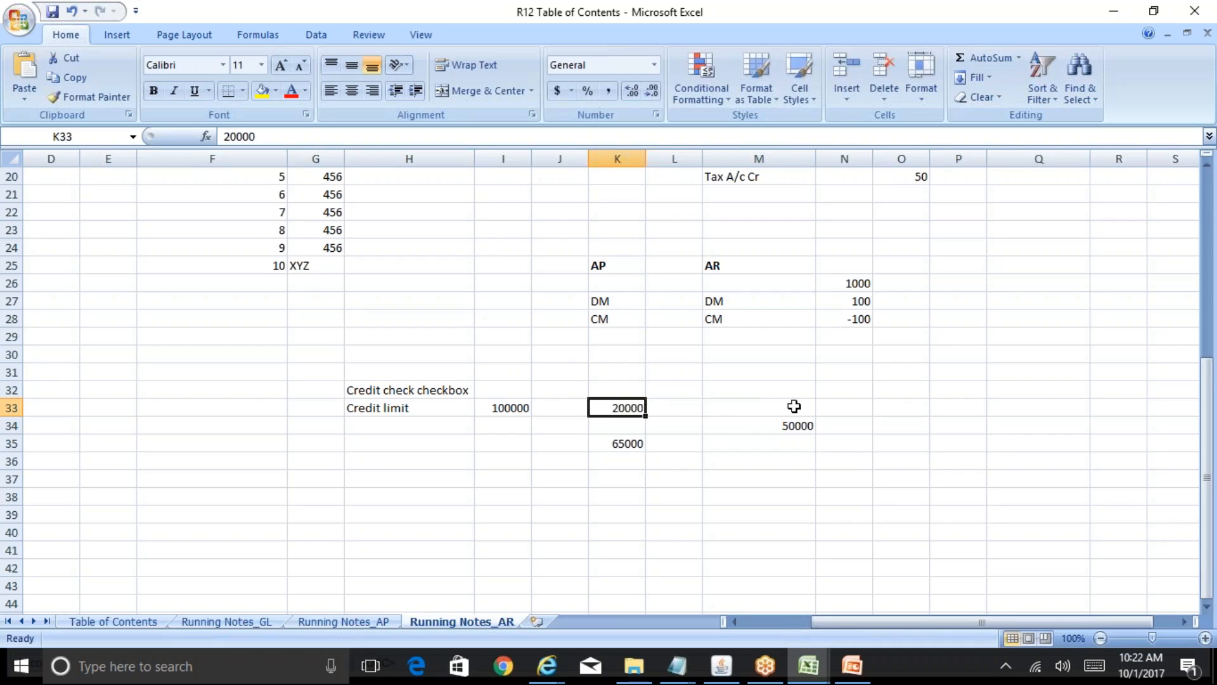
click(616, 462)
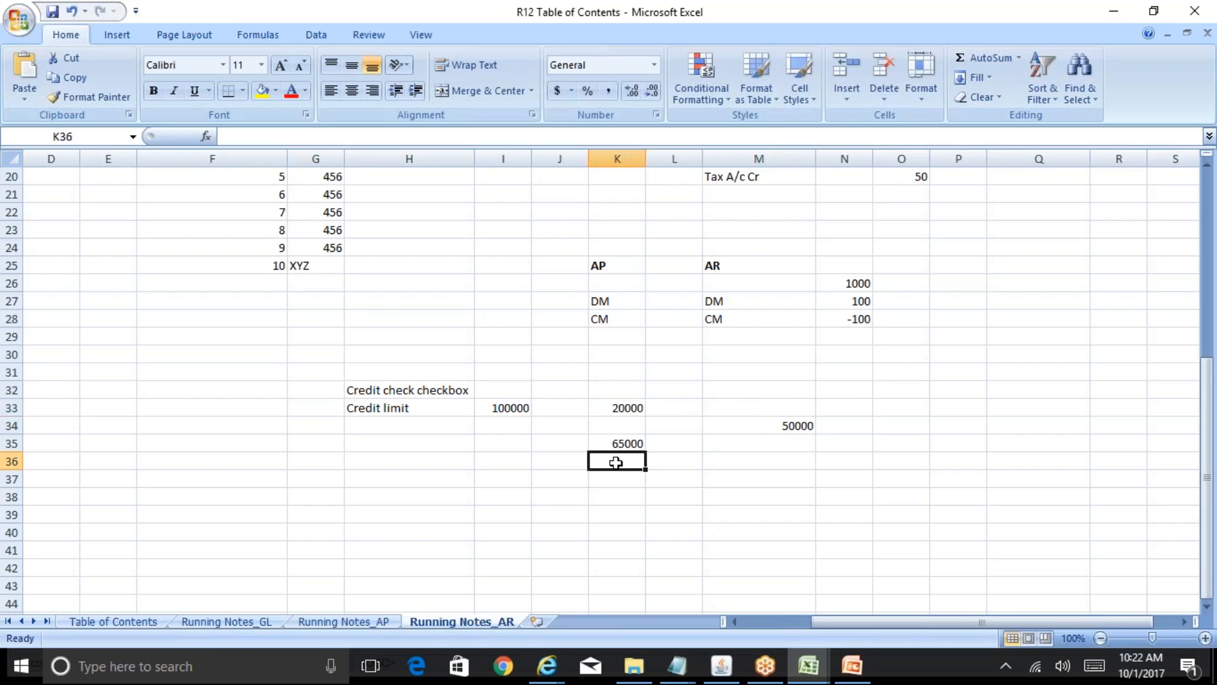
text(25000)
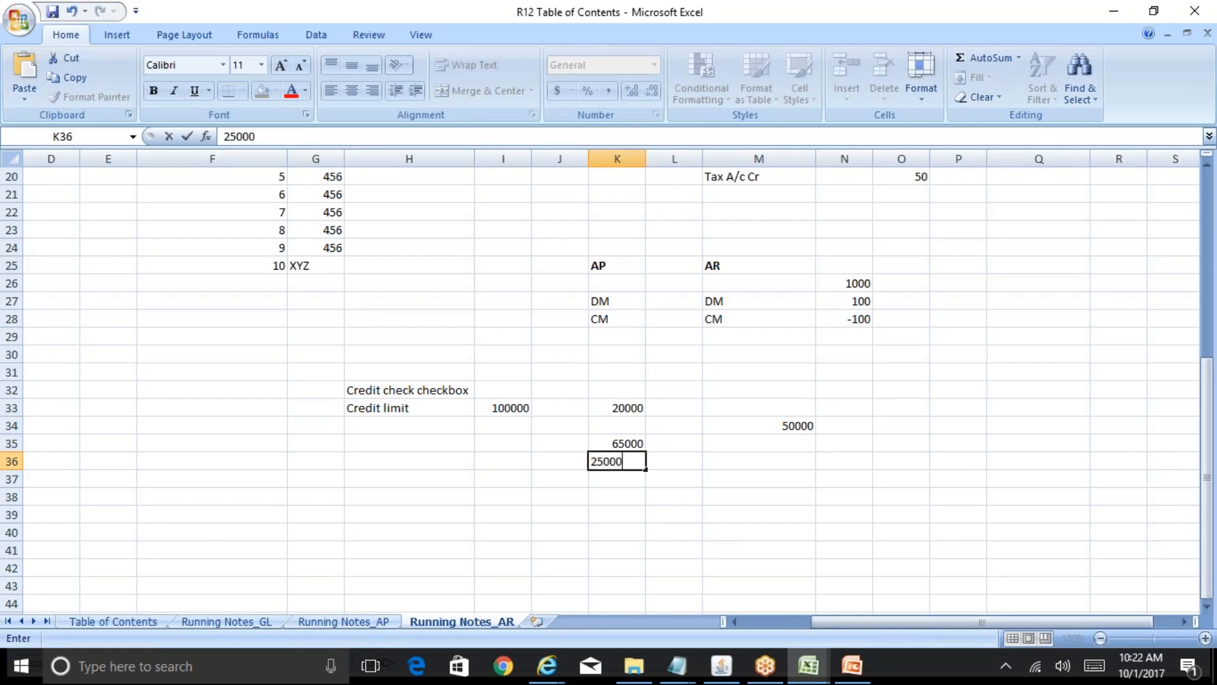
key(Tab)
key(Left)
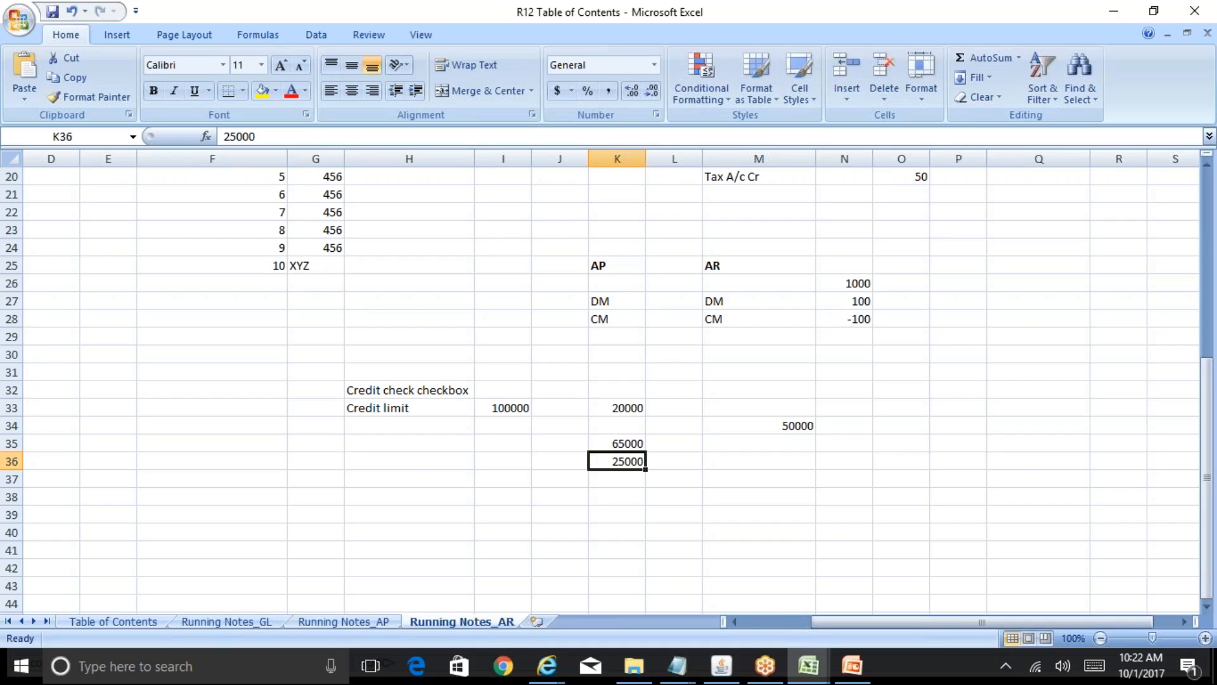
key(Delete)
click(617, 443)
click(674, 443)
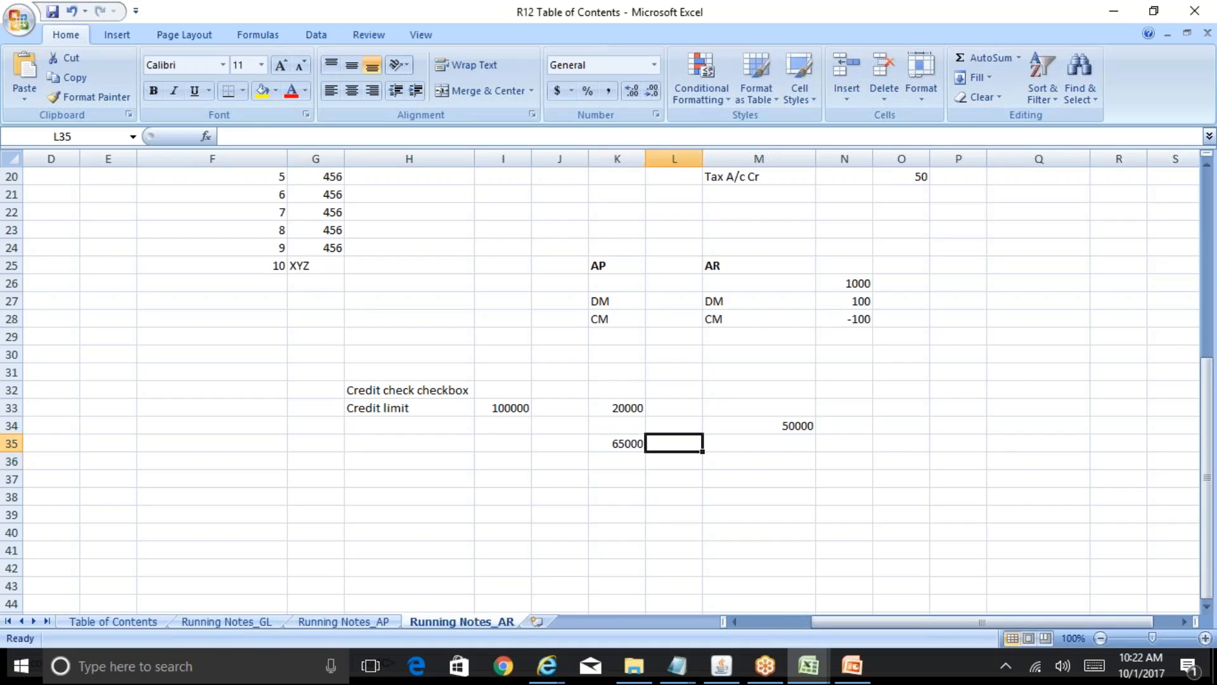
- Enter the note 'CC hold' in L35 and select K33:M35 to check the total
text(CC hold)
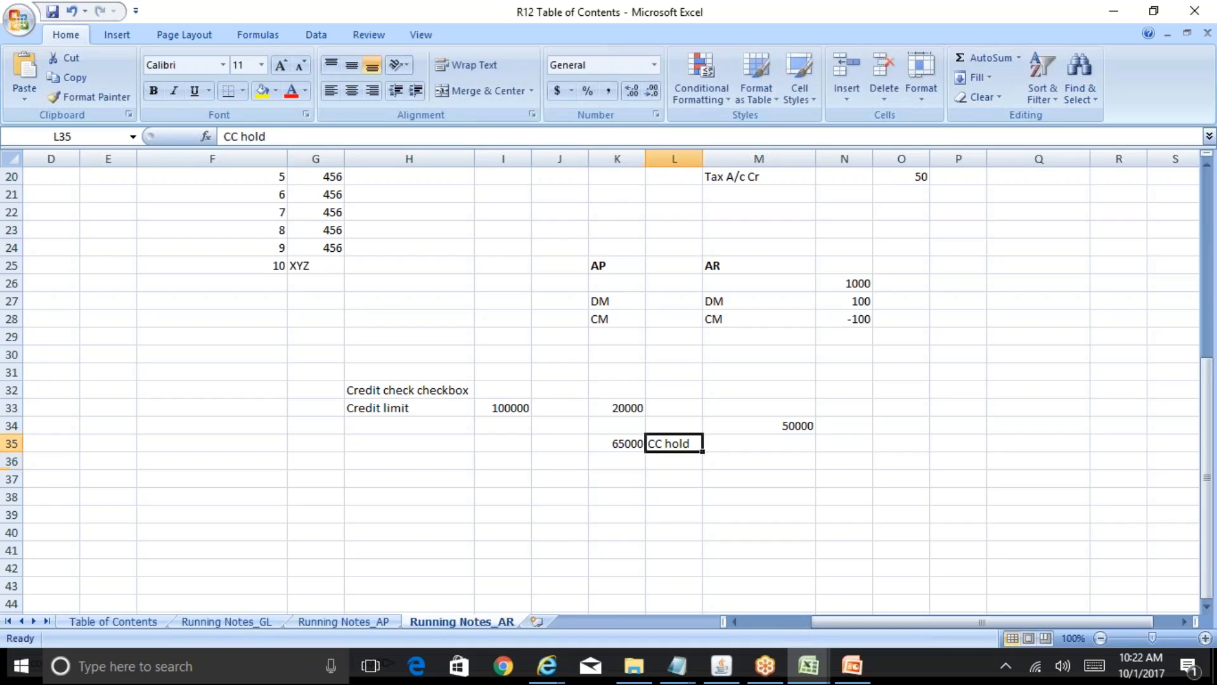
key(Up)
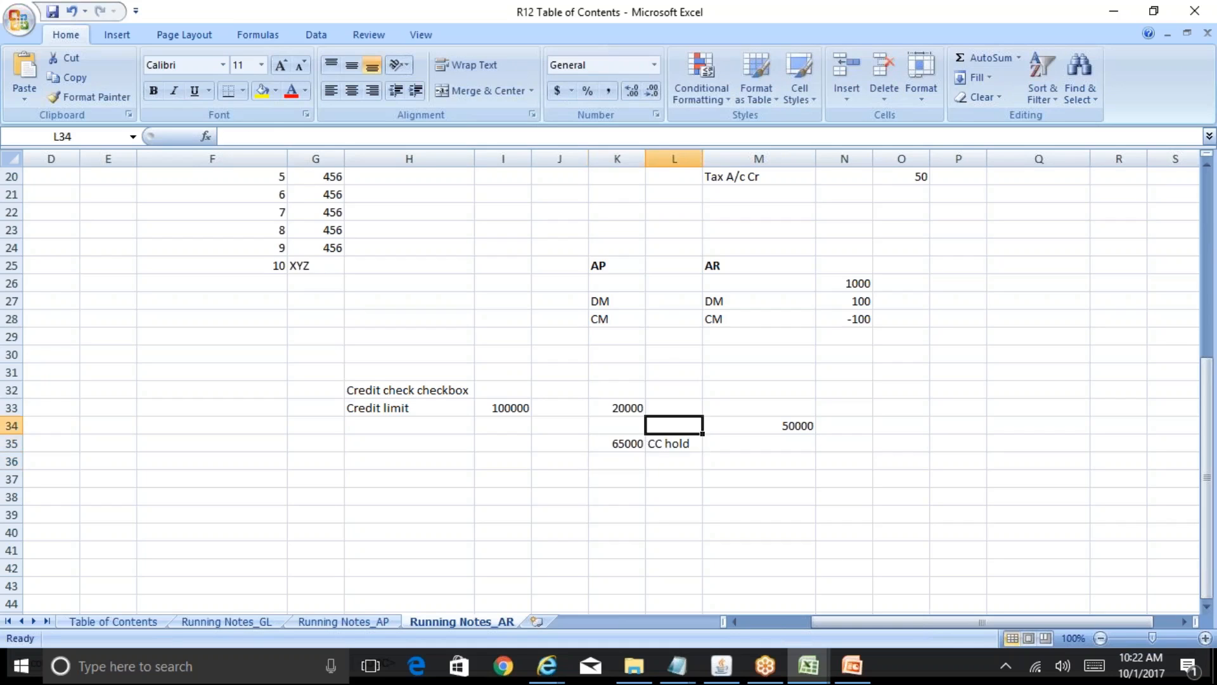
key(Left)
key(Up)
key(Down)
key(Down)
key(Up)
key(Up)
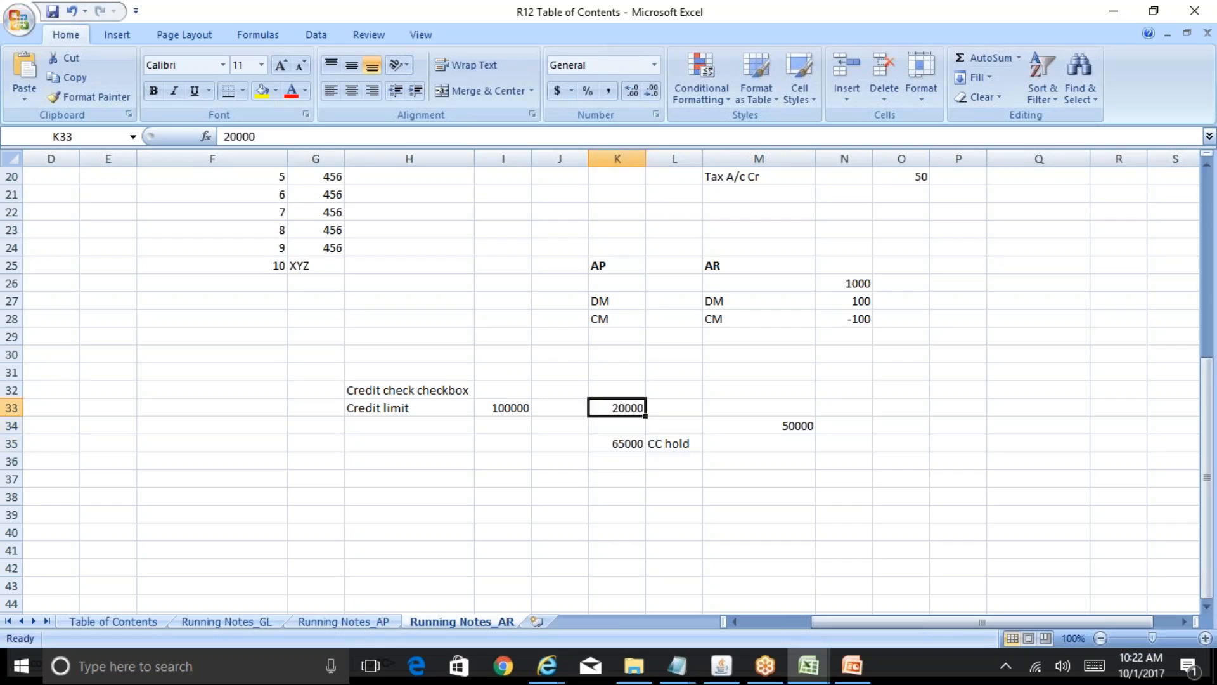
key(shift+Down)
key(shift+Down)
key(shift+Right)
key(shift+Right)
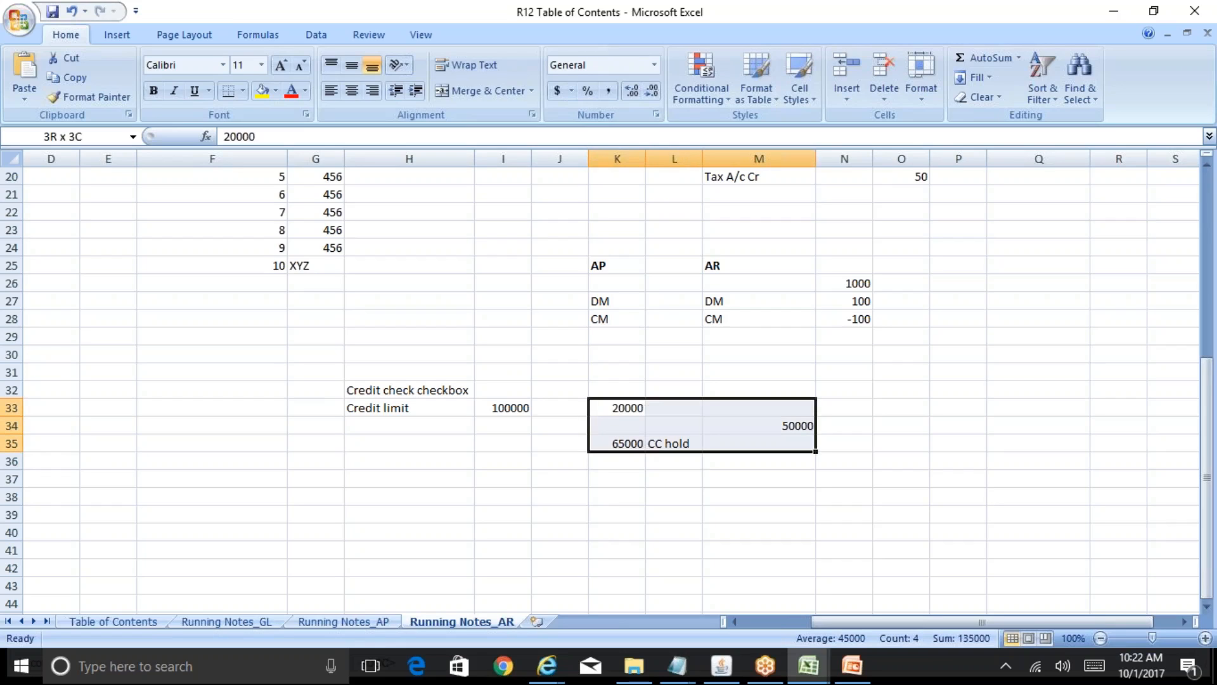
click(496, 411)
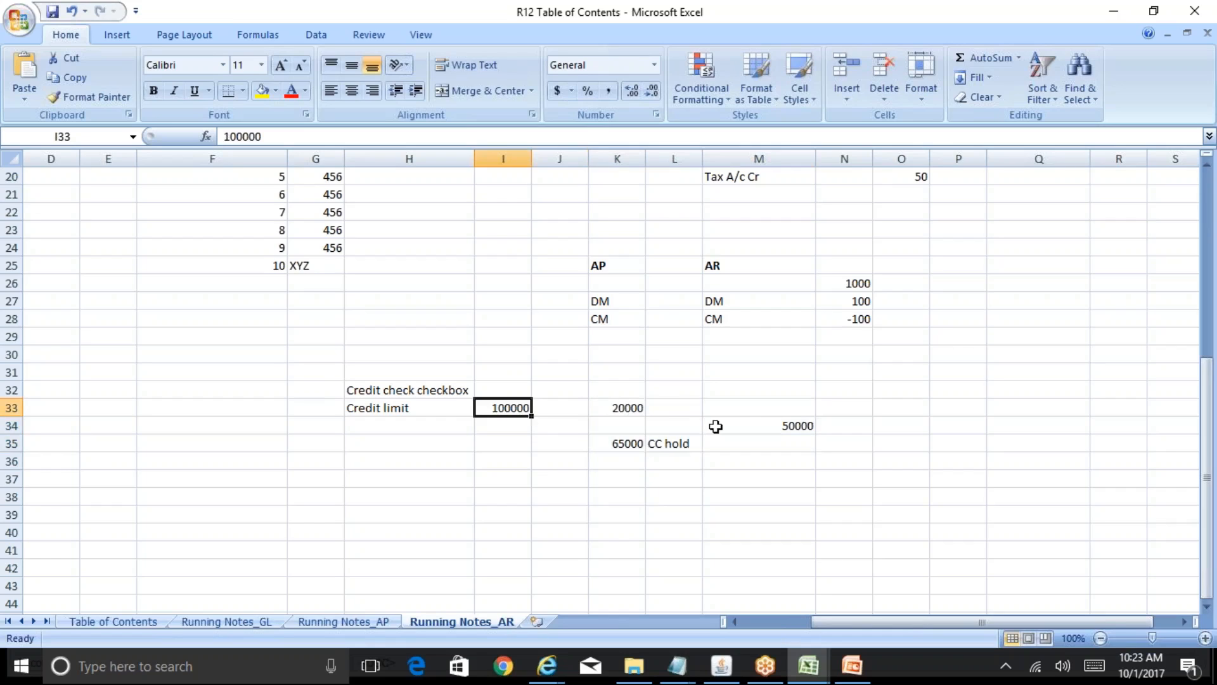
- Trial-change M34 from 50000 to 0 and reselect K33:M35 to see the new sum
click(777, 427)
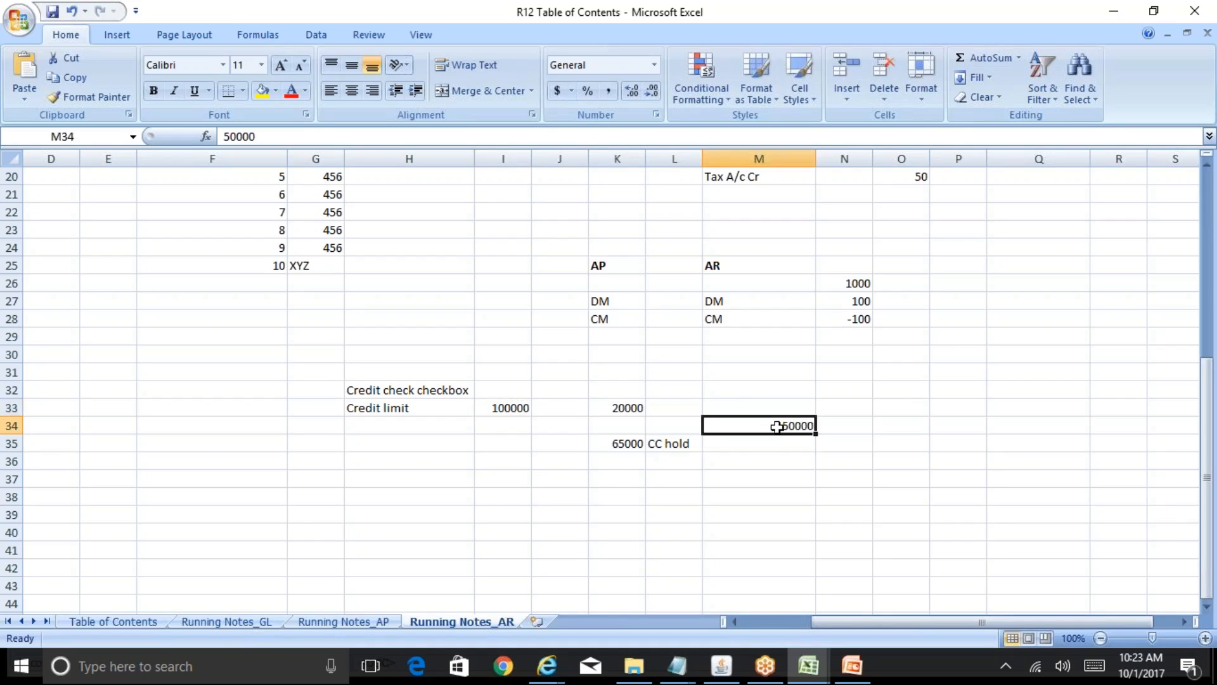
text(0)
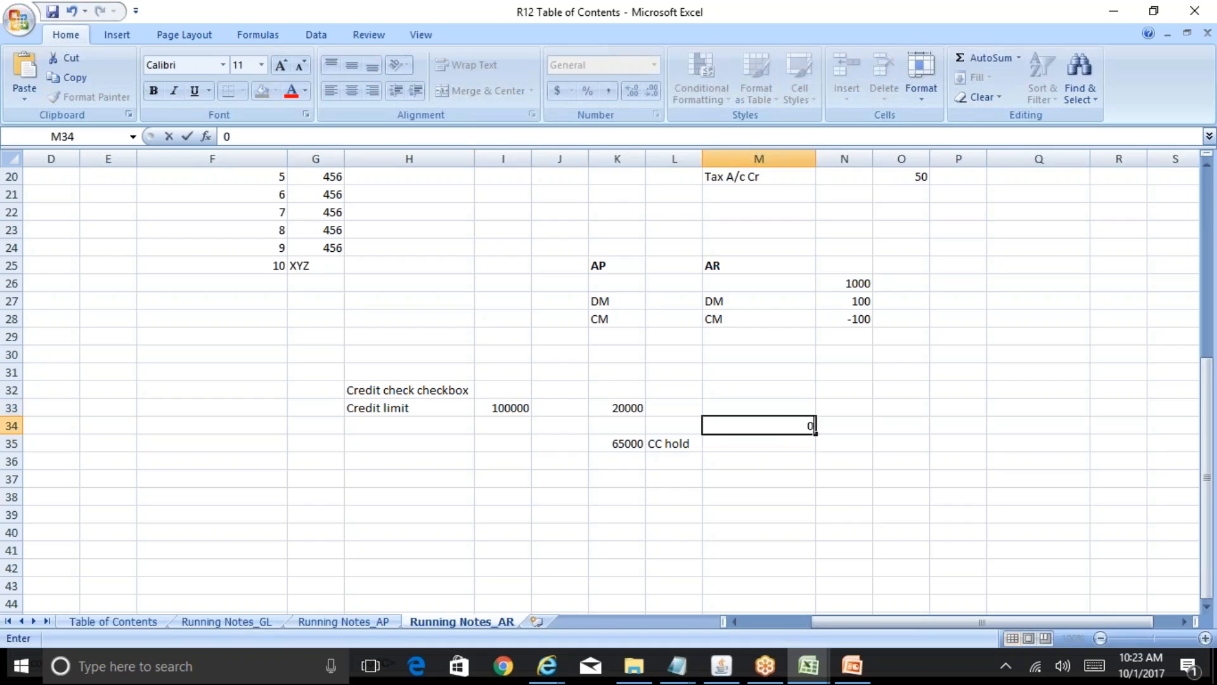
key(Left)
key(Left)
click(617, 408)
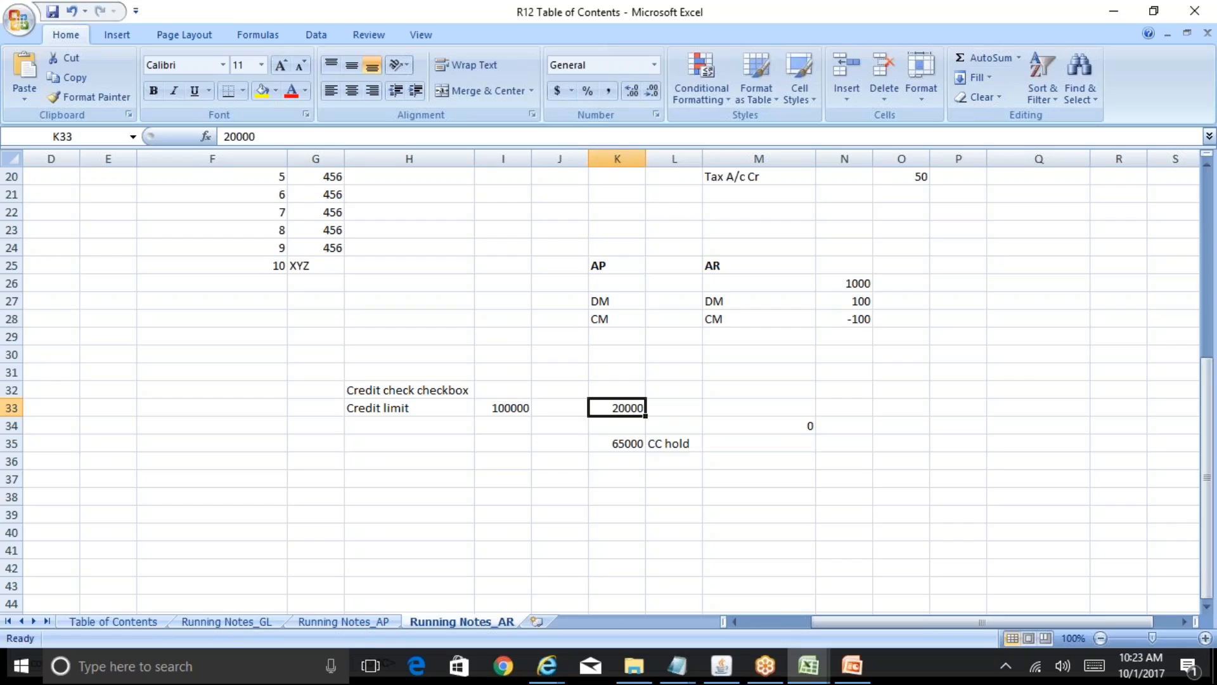
key(shift+Down)
key(shift+Down)
key(shift+Right)
key(shift+Right)
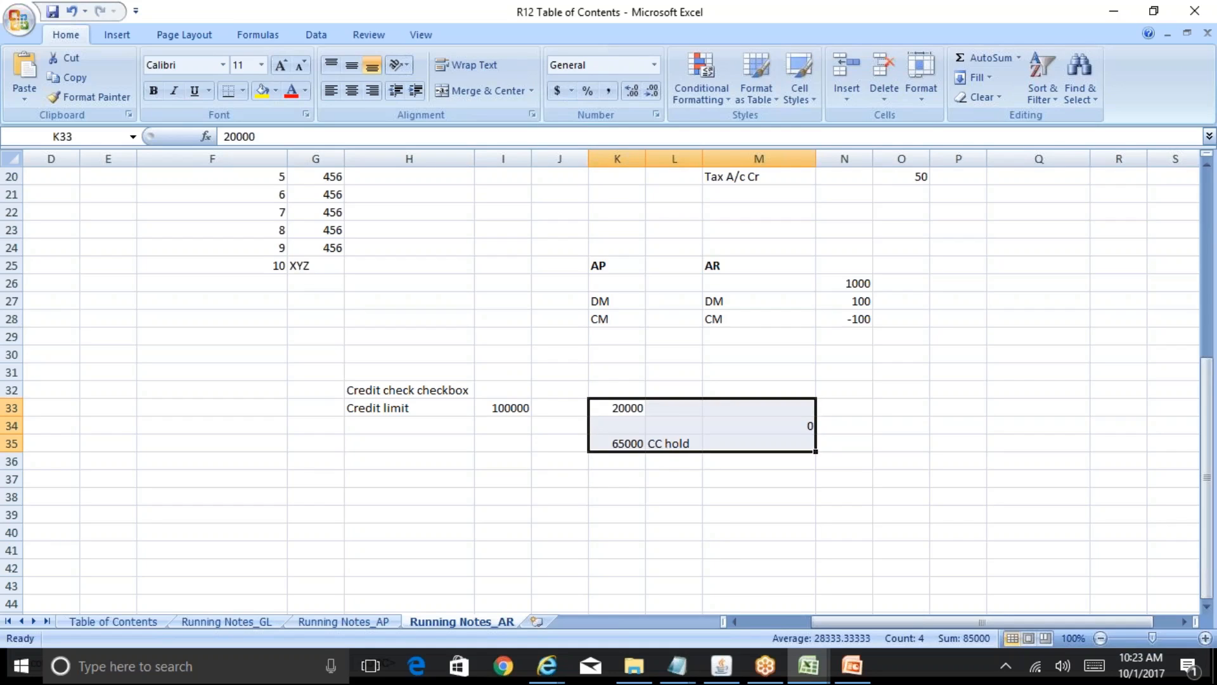
key(Down)
key(Down)
key(Right)
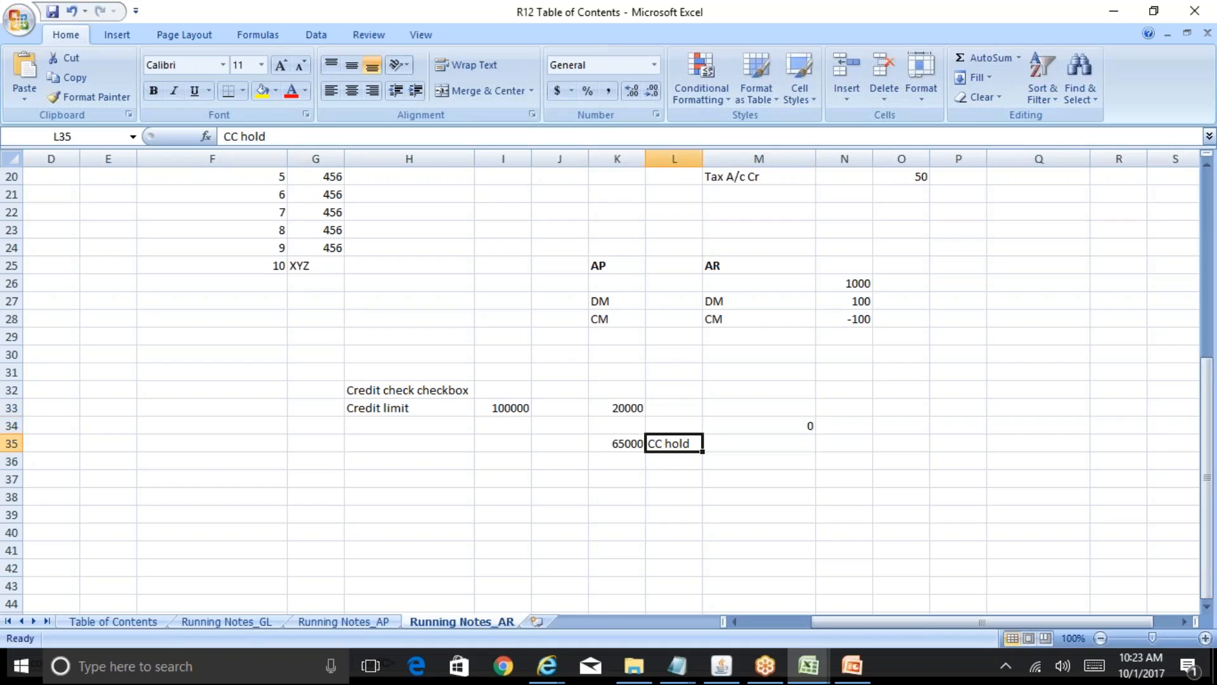
- Restore 50000 in M34, reselect K33:M35, and move past the CC hold note to N35
key(Up)
key(Right)
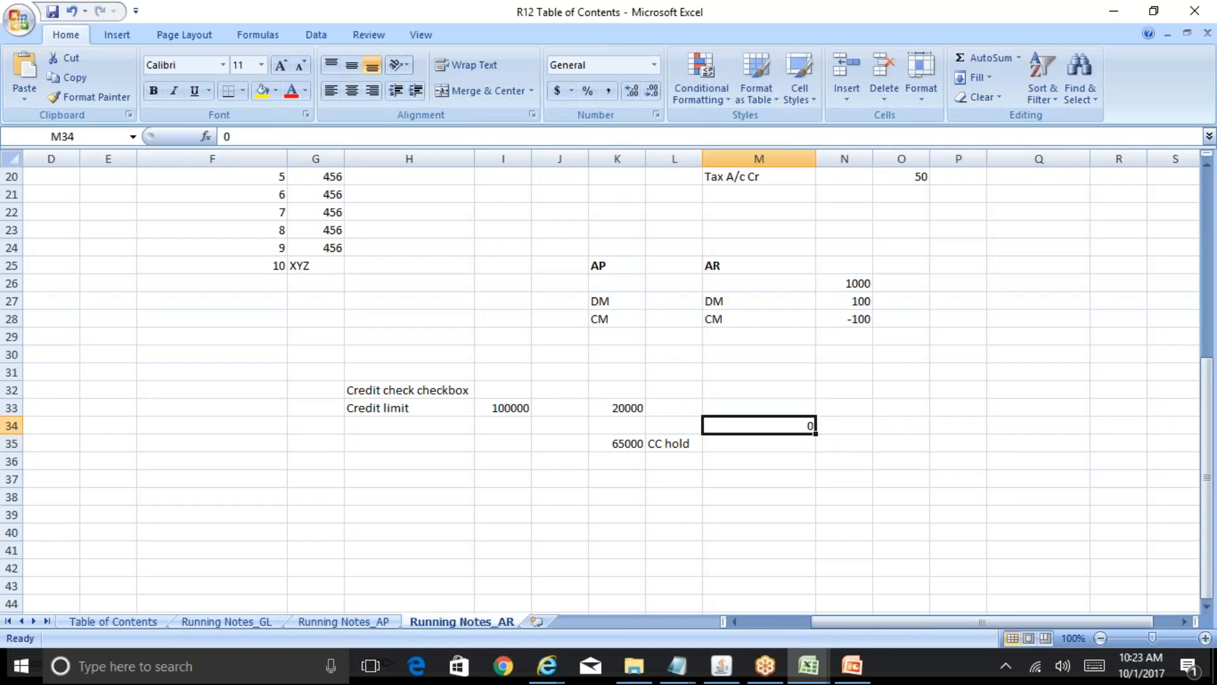
text(50000)
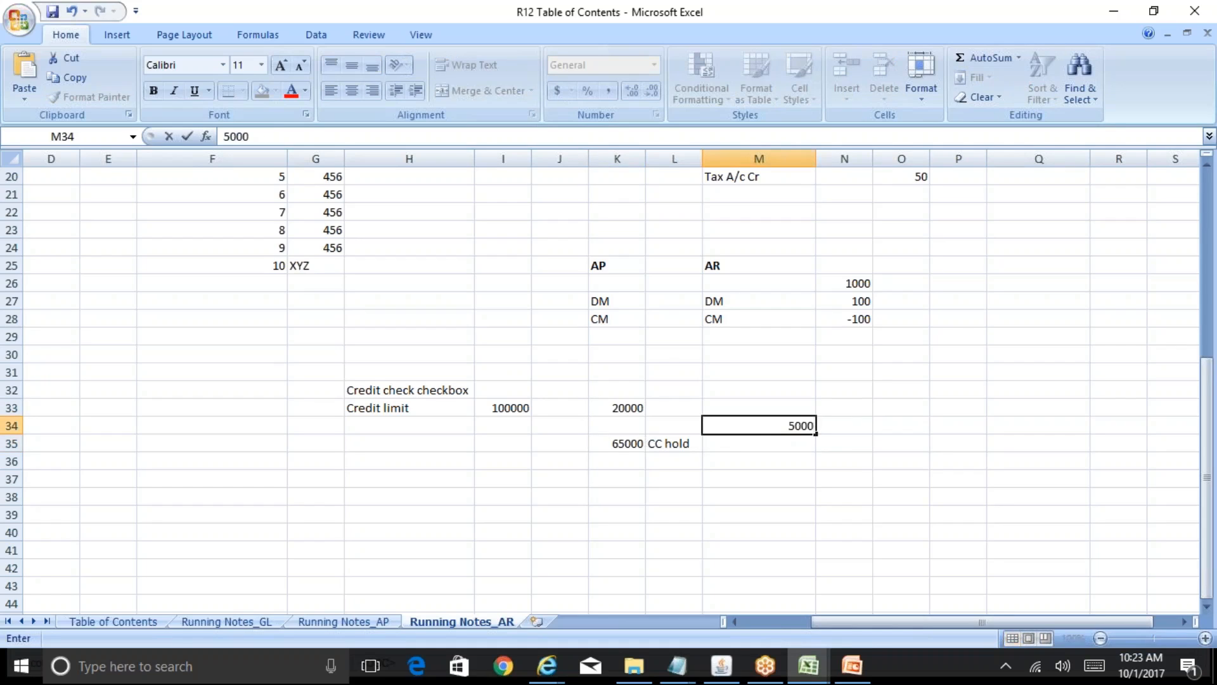
key(Left)
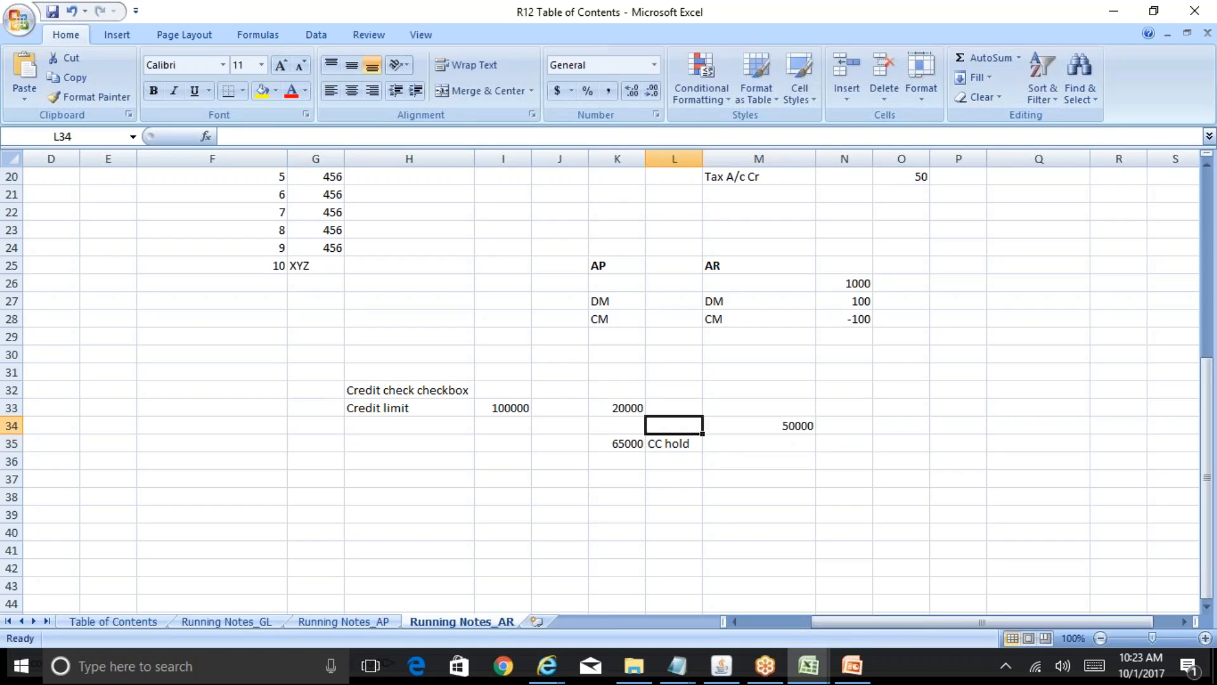
key(Left)
key(Up)
key(shift+Down)
key(shift+Down)
key(shift+Right)
key(shift+Right)
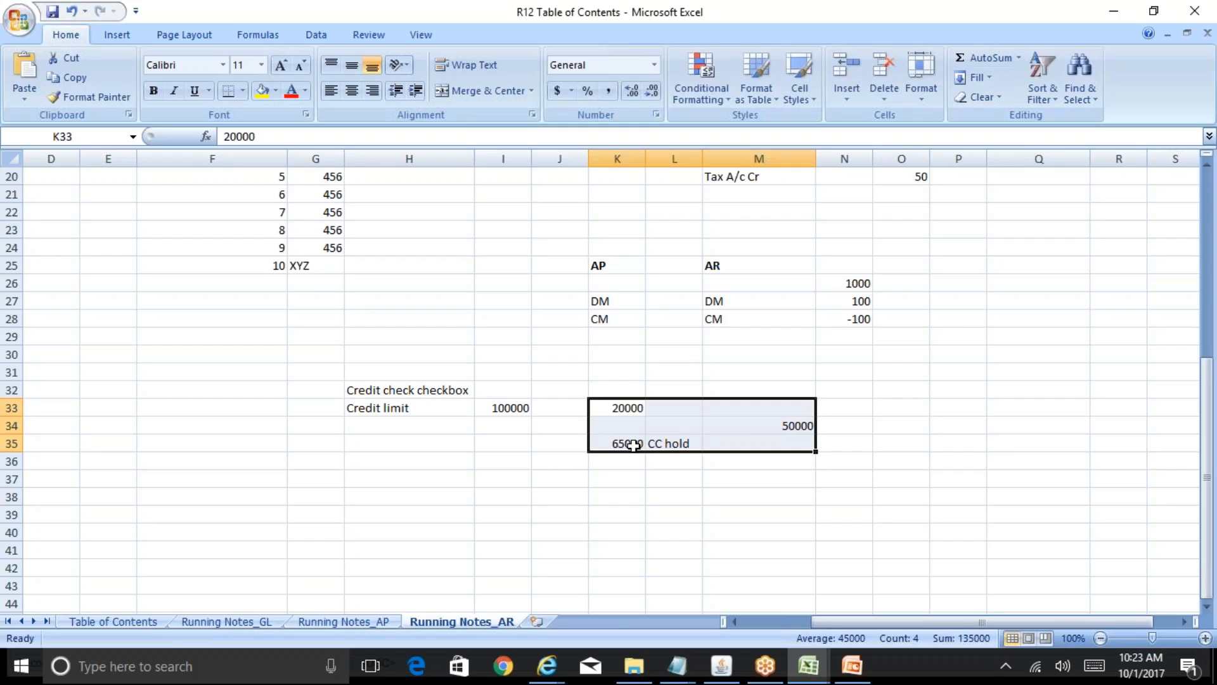
click(633, 446)
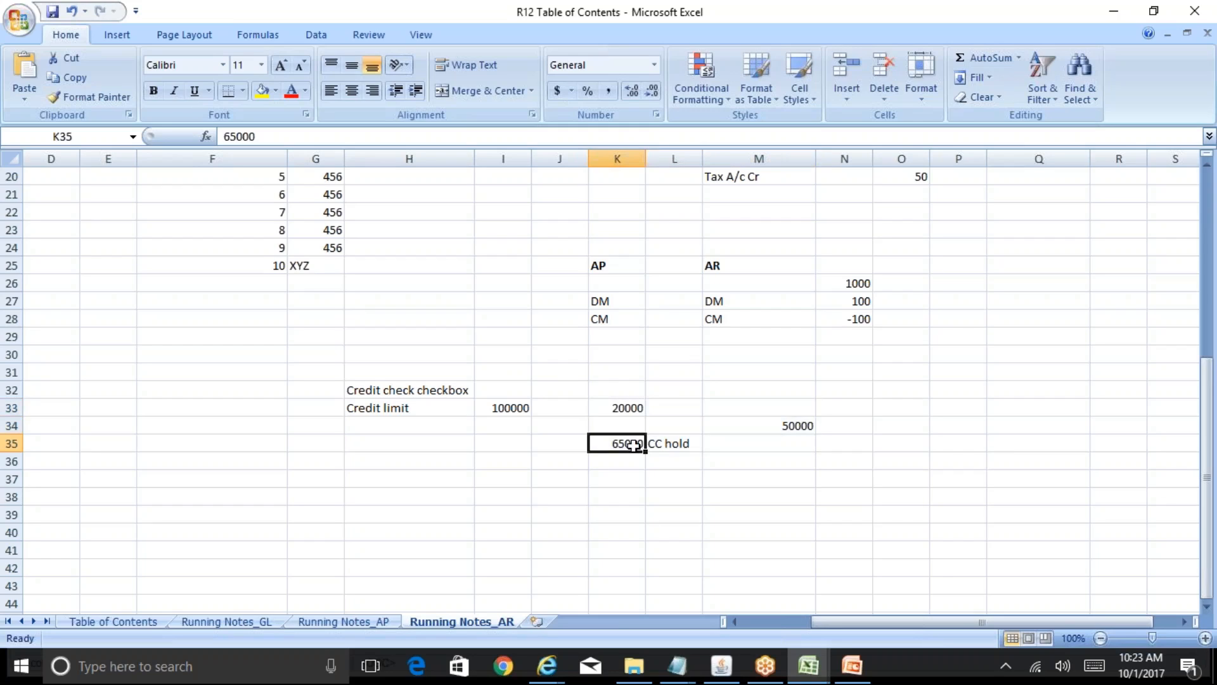
key(Right)
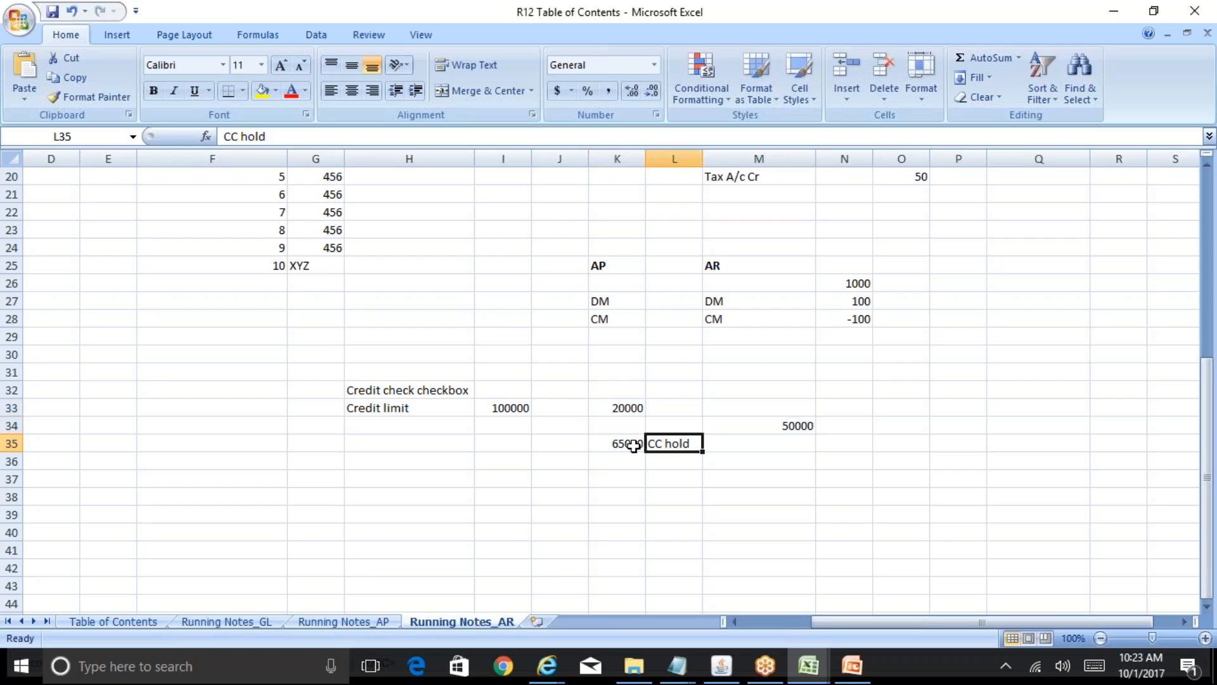
key(Right)
key(Right)
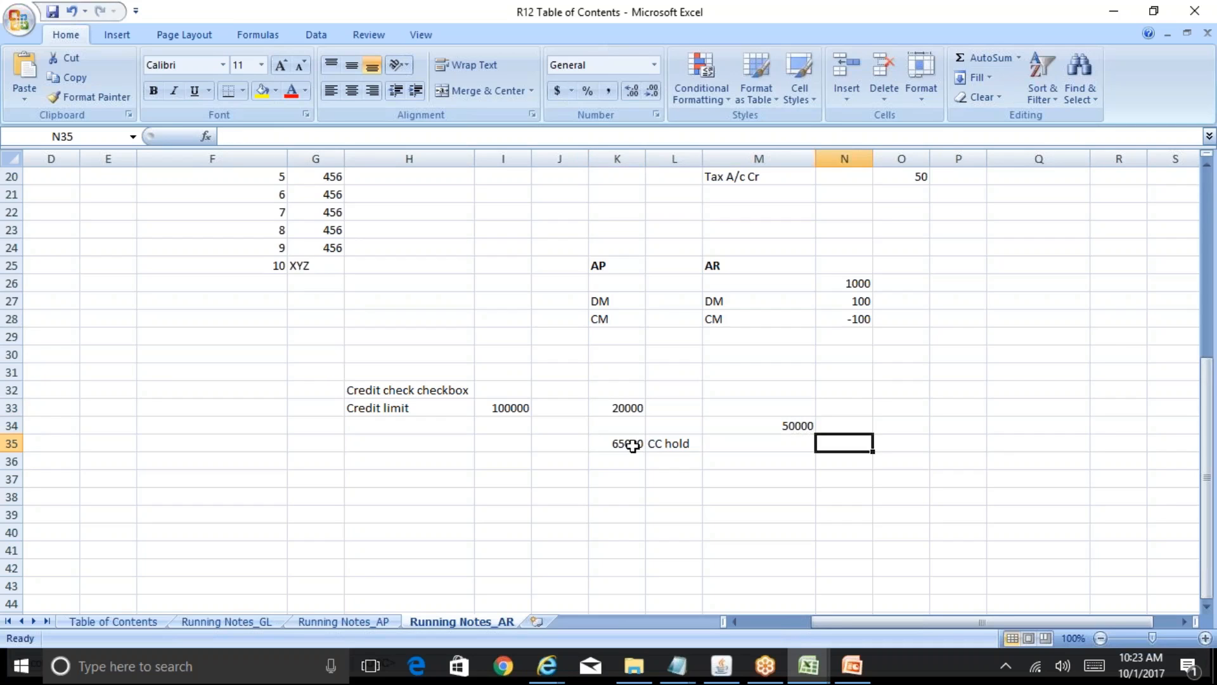
- Open account 75094's details and view its Account Profile credit settings with Credit Check ticked
mouse_move(546, 666)
click(738, 590)
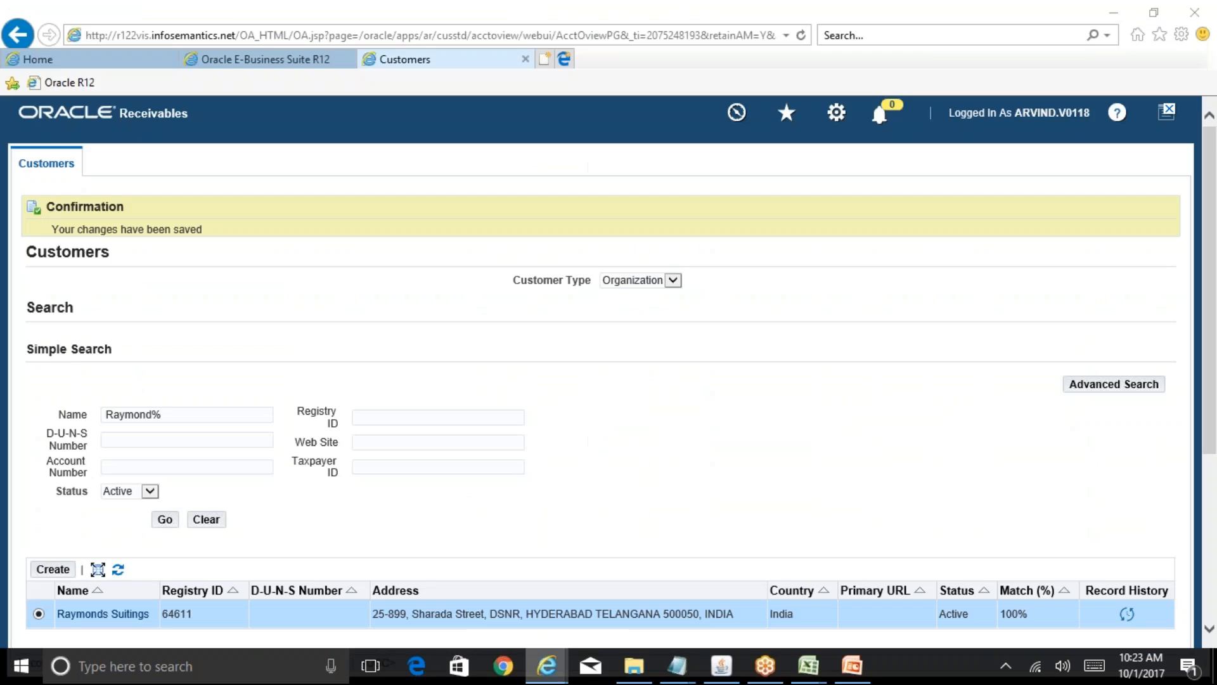
scroll(923, 515, down, 4)
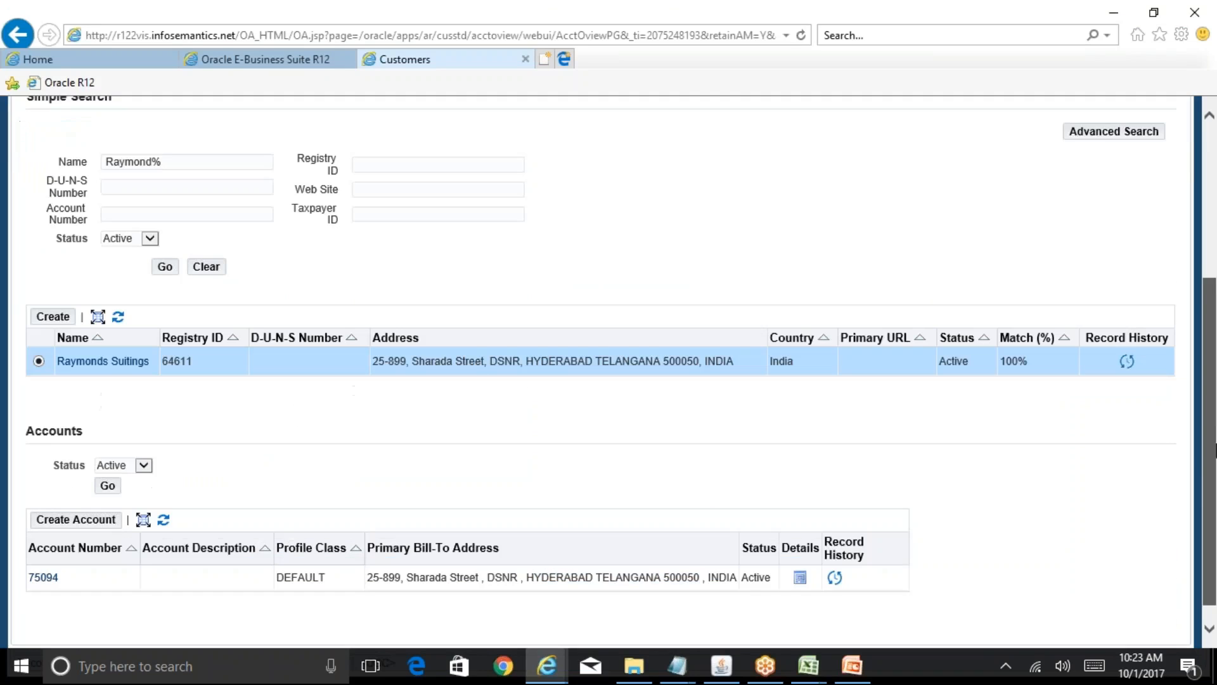
click(796, 578)
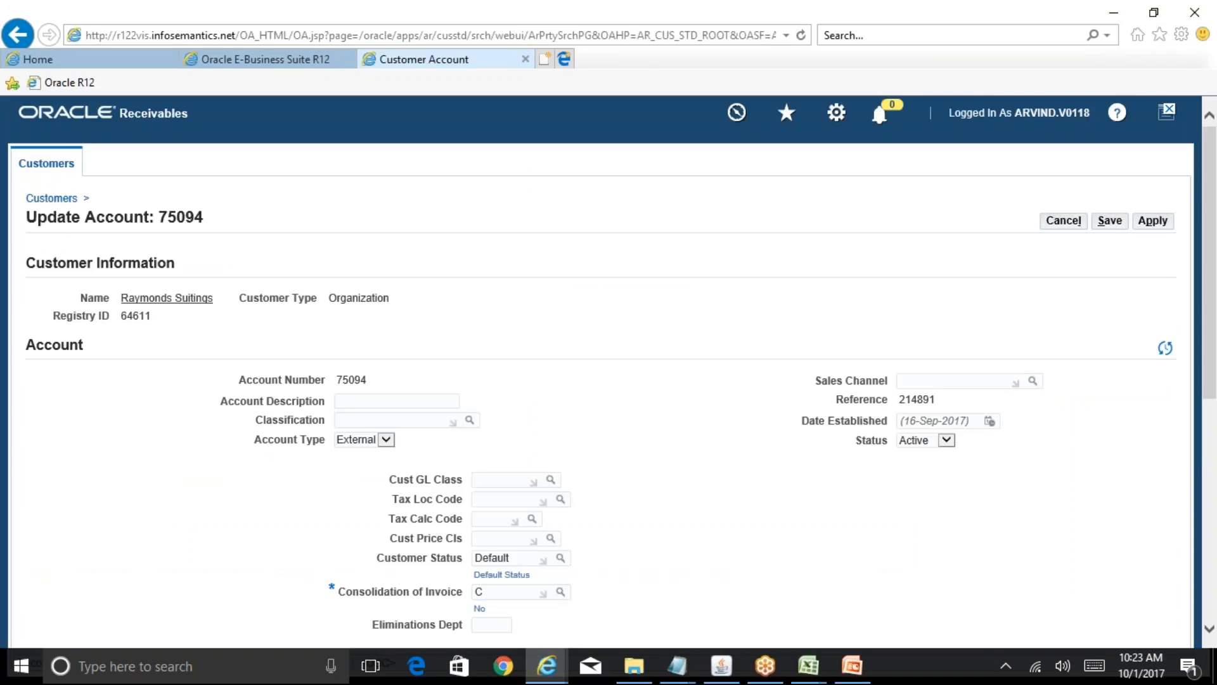
scroll(336, 334, down, 7)
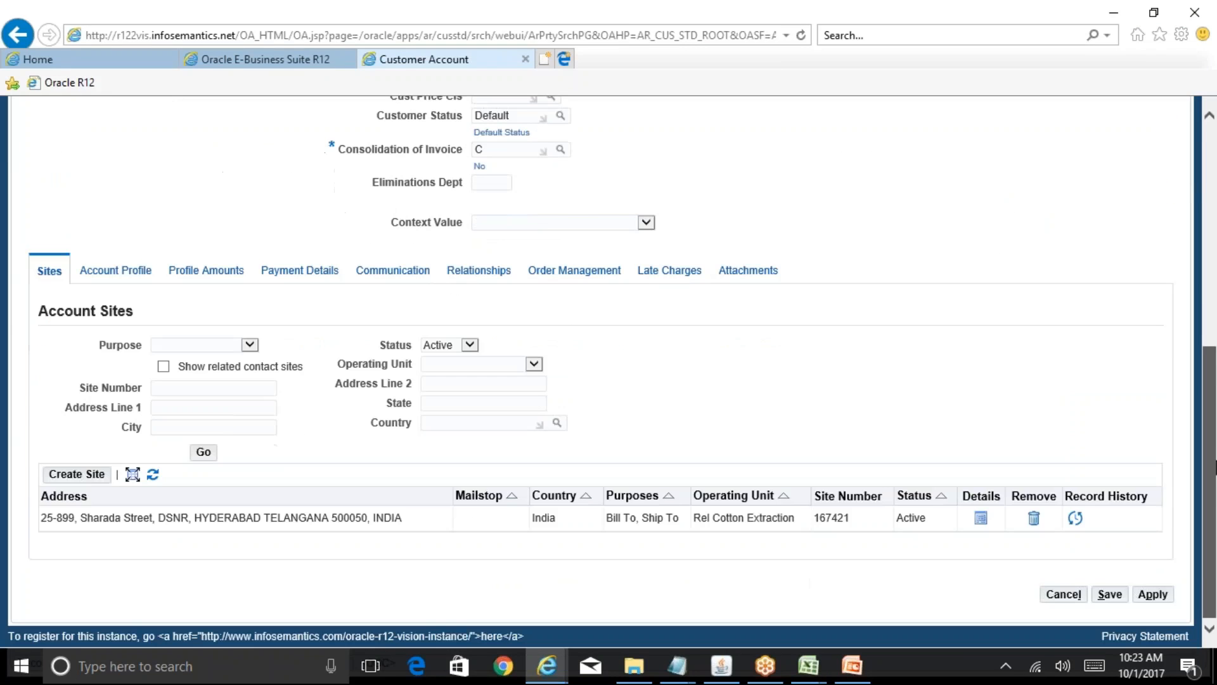
click(126, 273)
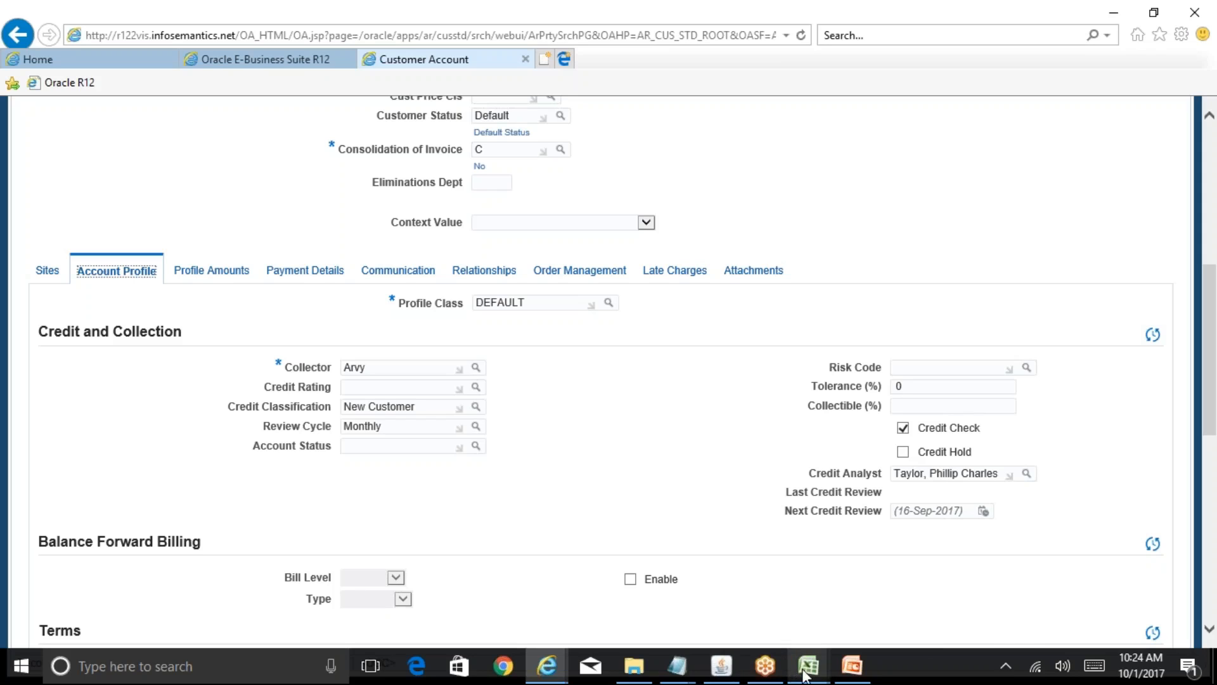
- Bring the BR100_Financials_AR workbook forward, showing its Overview sheet of AR setup steps
mouse_move(804, 675)
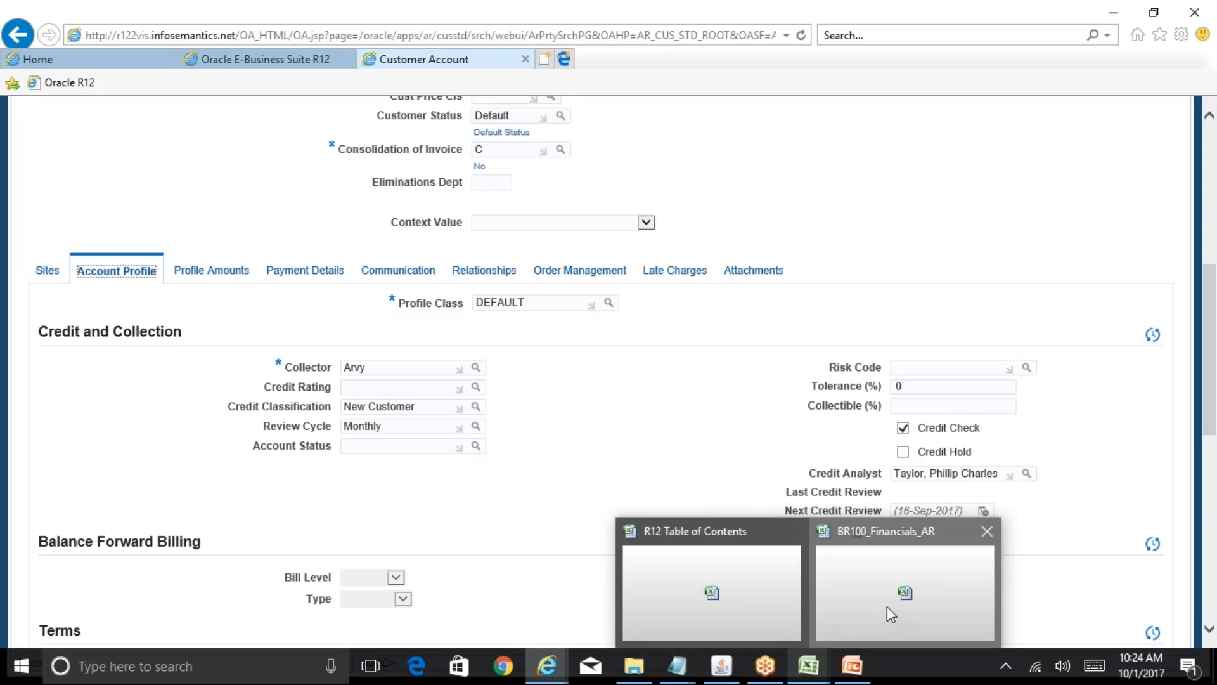
click(888, 606)
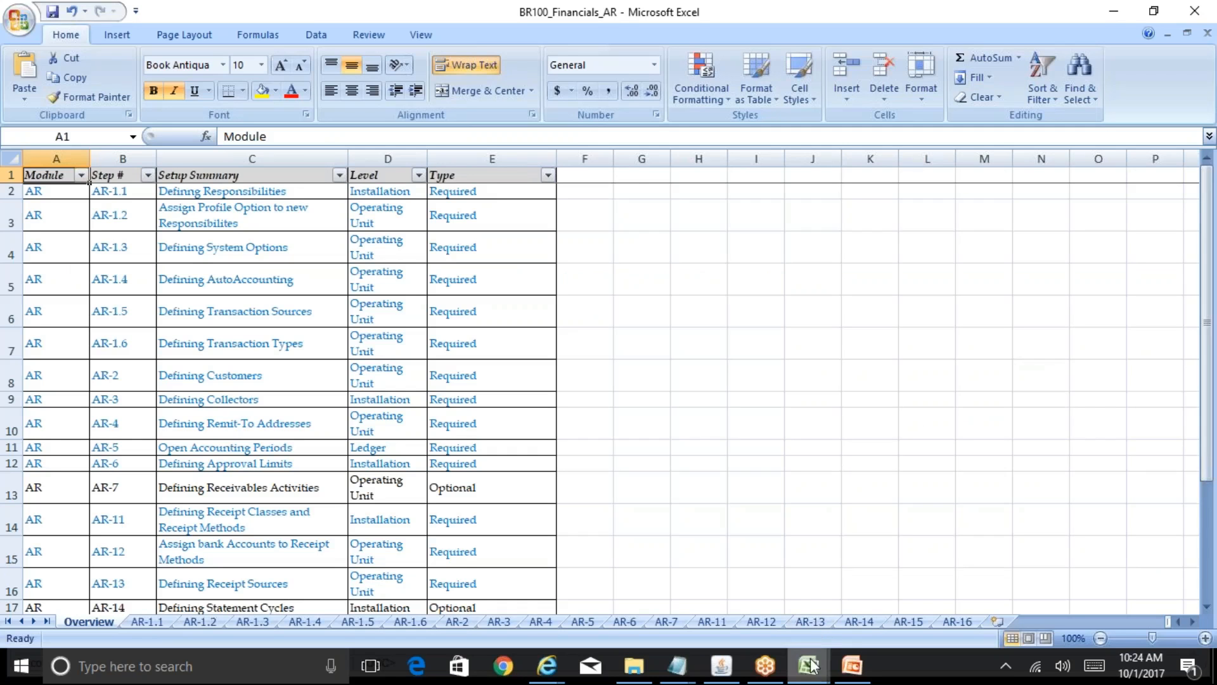
mouse_move(809, 666)
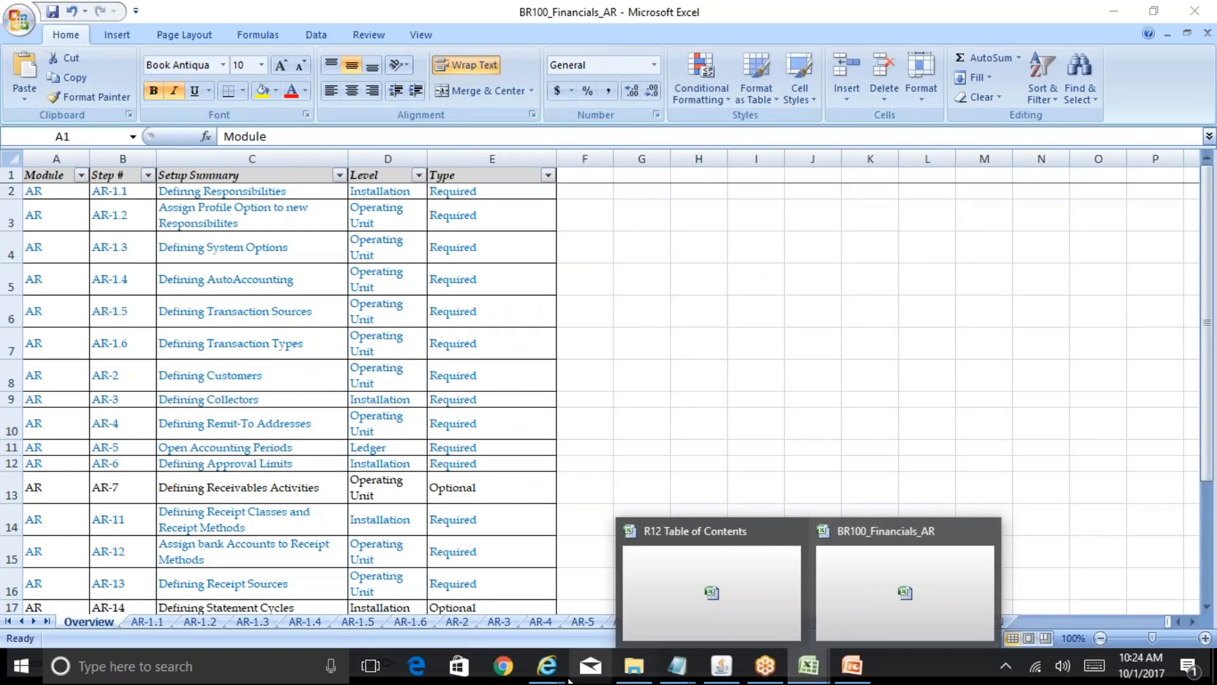
- Show account 75094's profile amounts, expand INR and check its 100000 credit limit
mouse_move(547, 666)
click(778, 596)
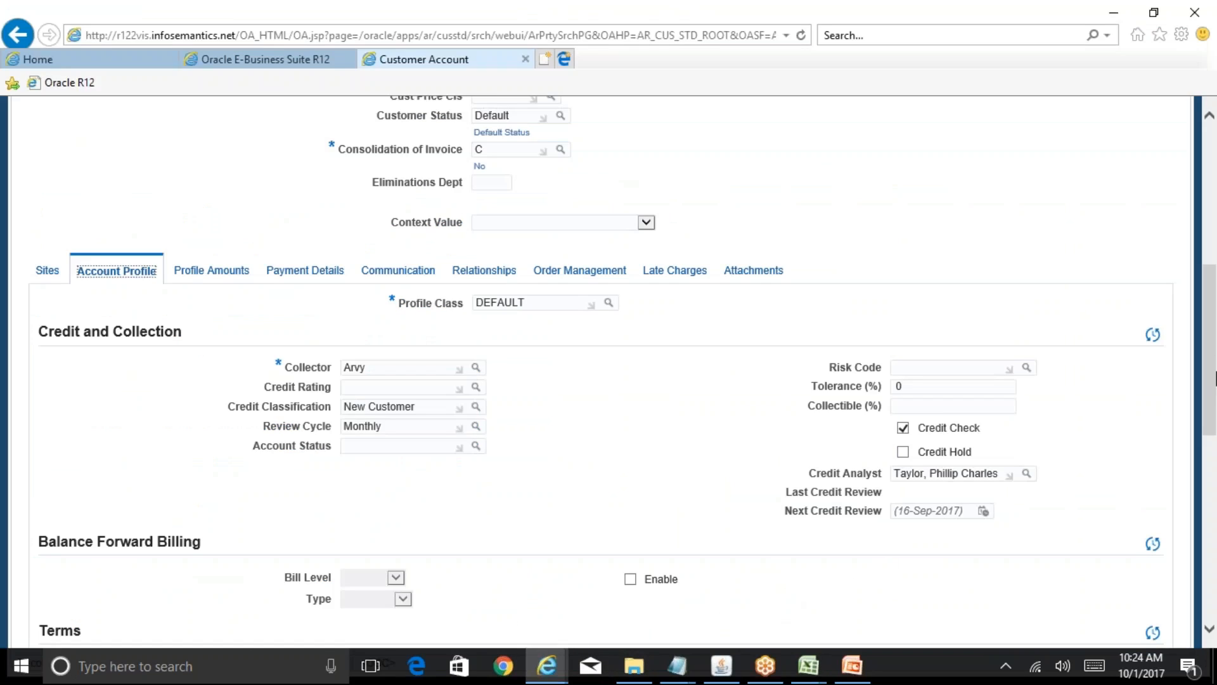
drag(1215, 378, 1215, 406)
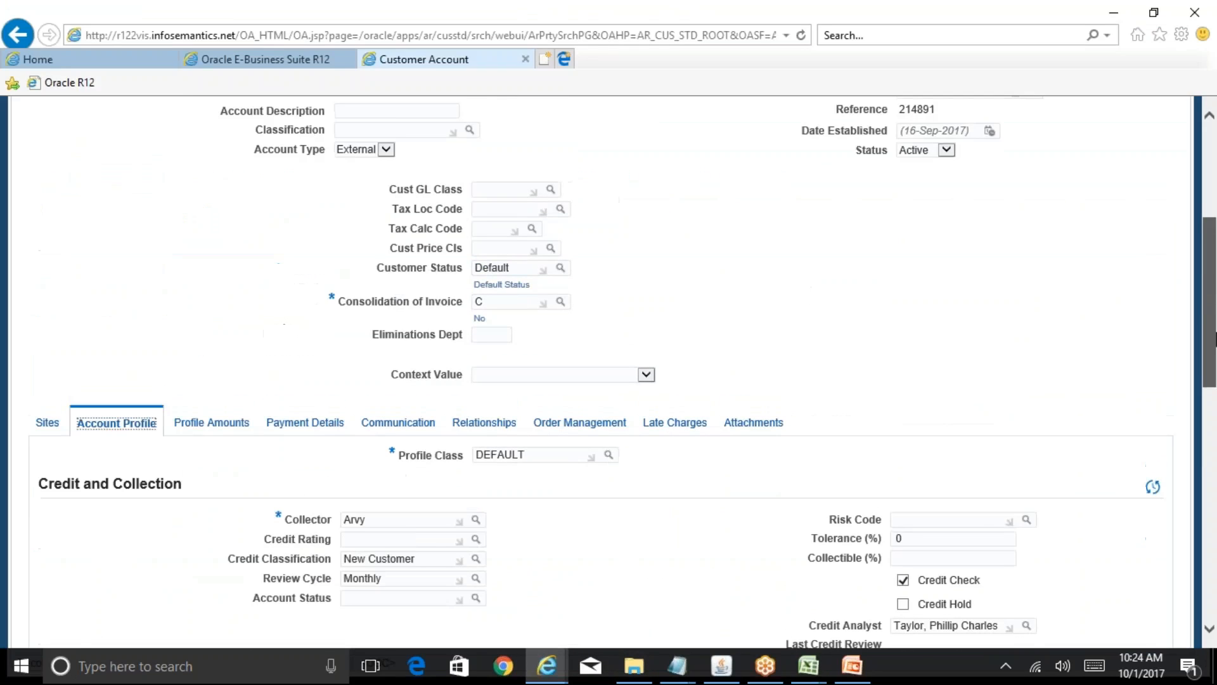
drag(1215, 339, 1215, 374)
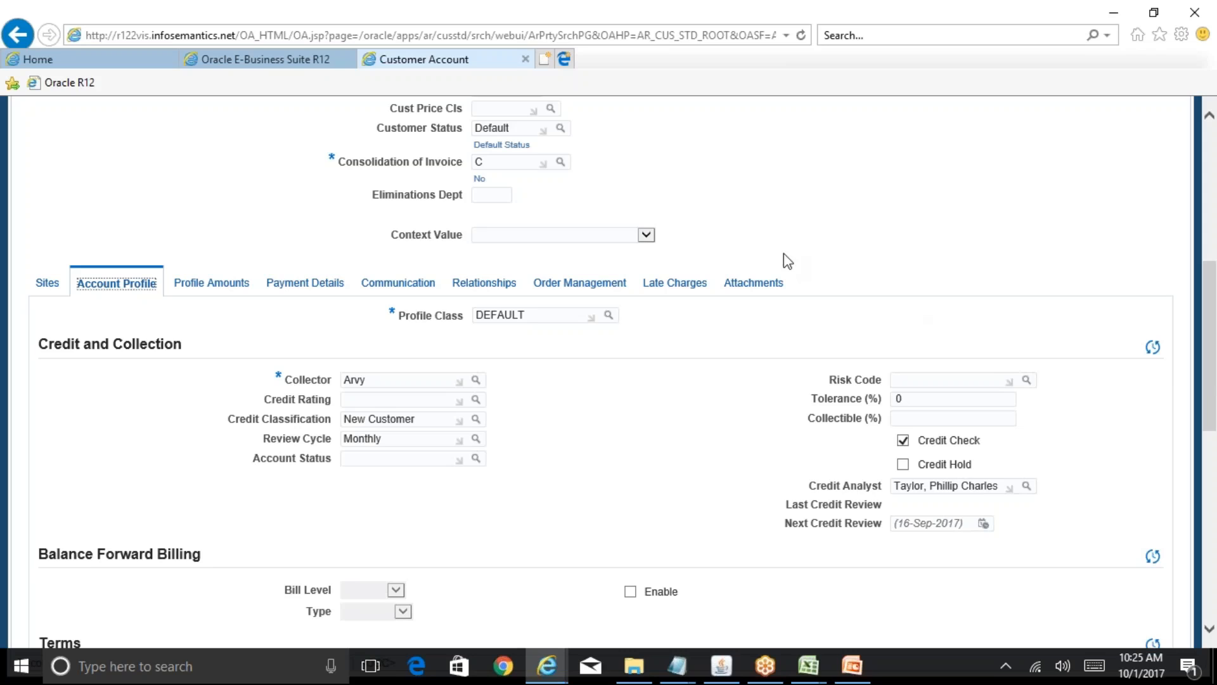
click(207, 284)
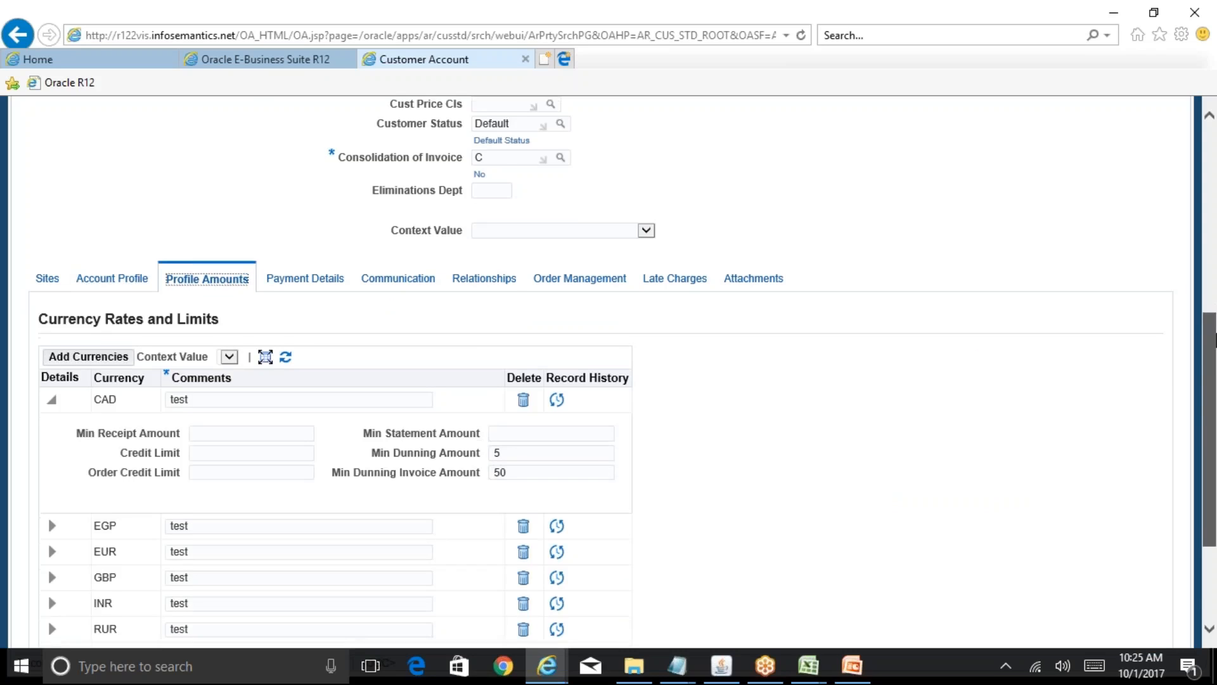
scroll(1028, 494, down, 3)
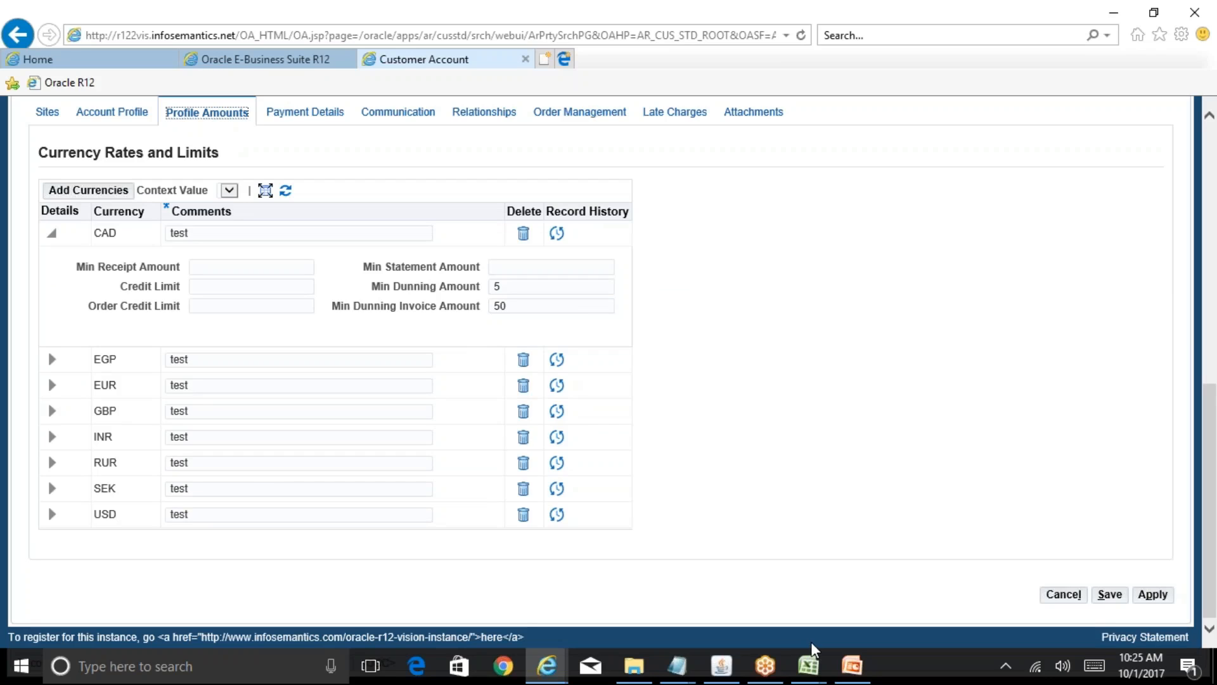
click(51, 438)
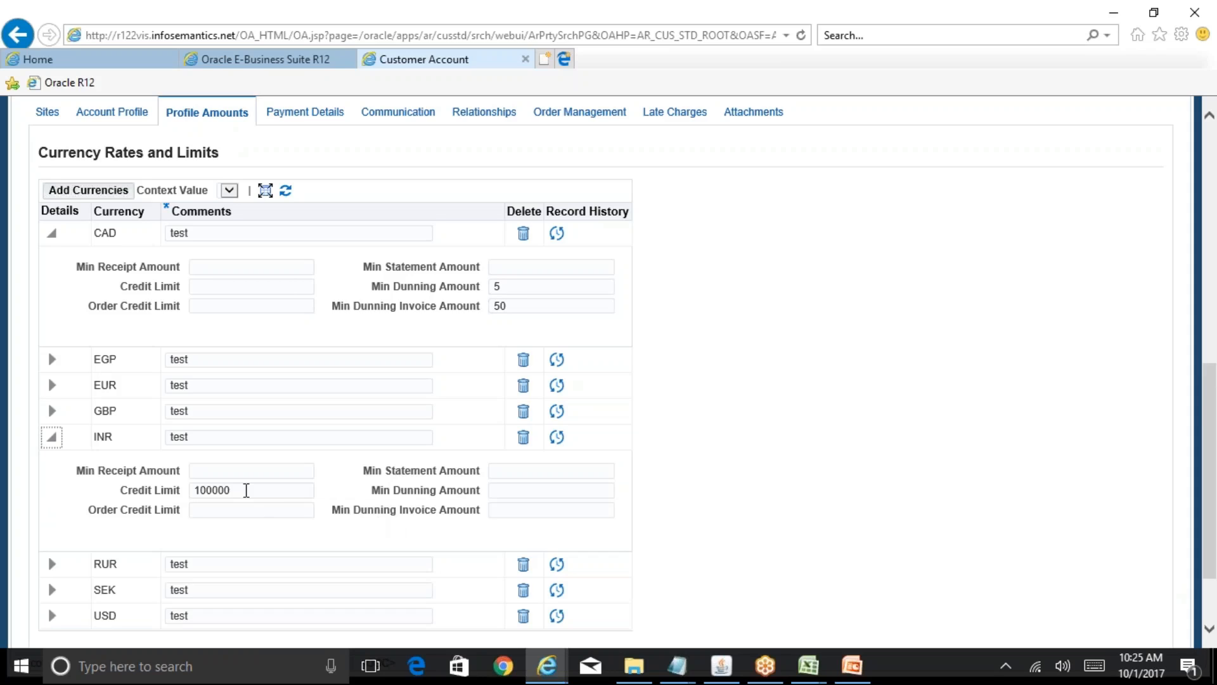
click(245, 490)
- In the R12 Table of Contents workbook, select the example amounts beside the credit limit
mouse_move(808, 667)
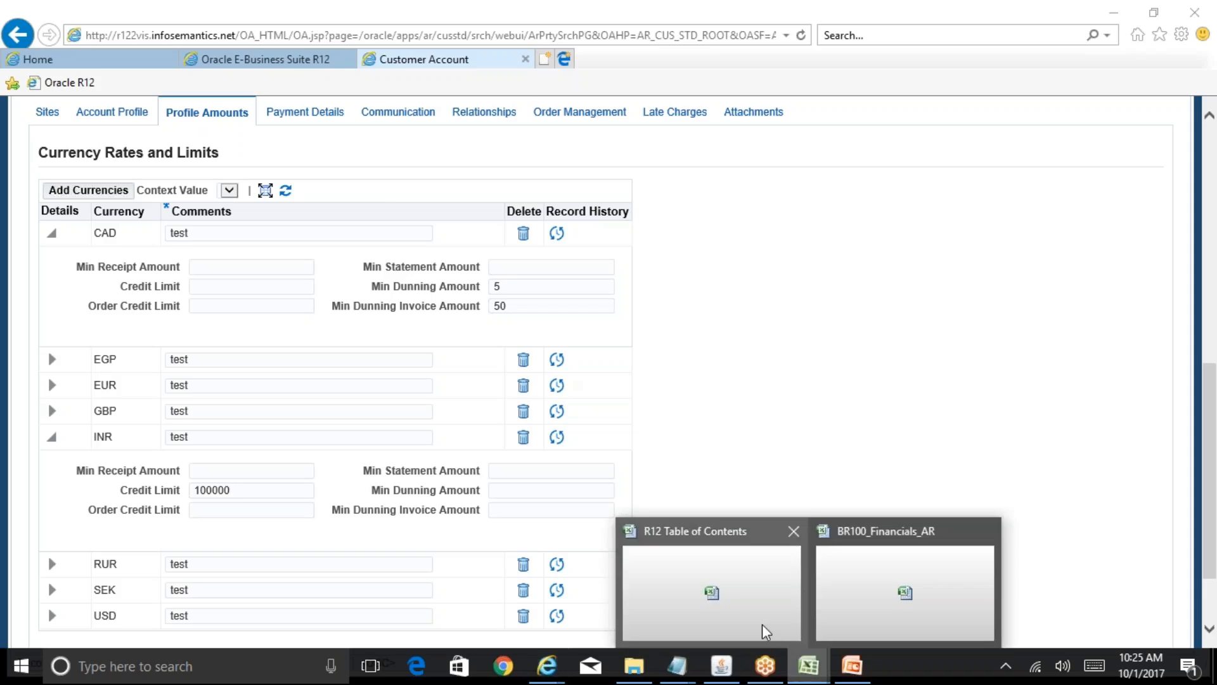
click(763, 628)
drag(625, 412, 755, 443)
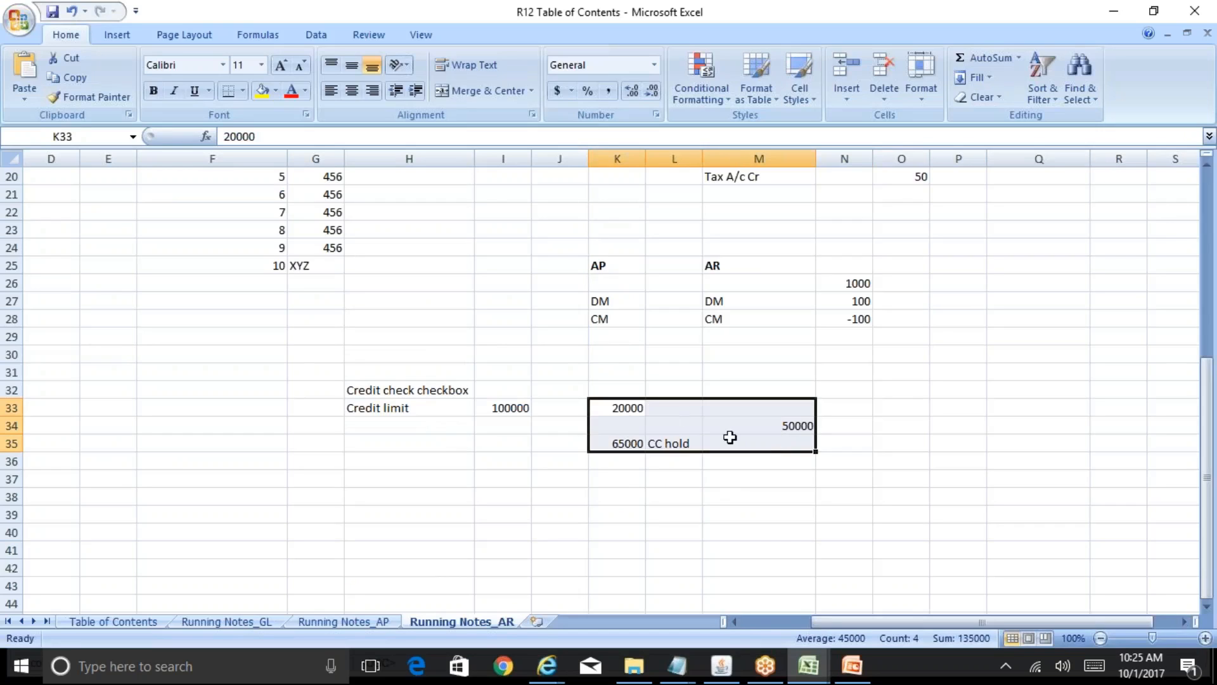
- Compare the 100000 and 65000 note figures against the INR credit limit in Oracle
click(502, 408)
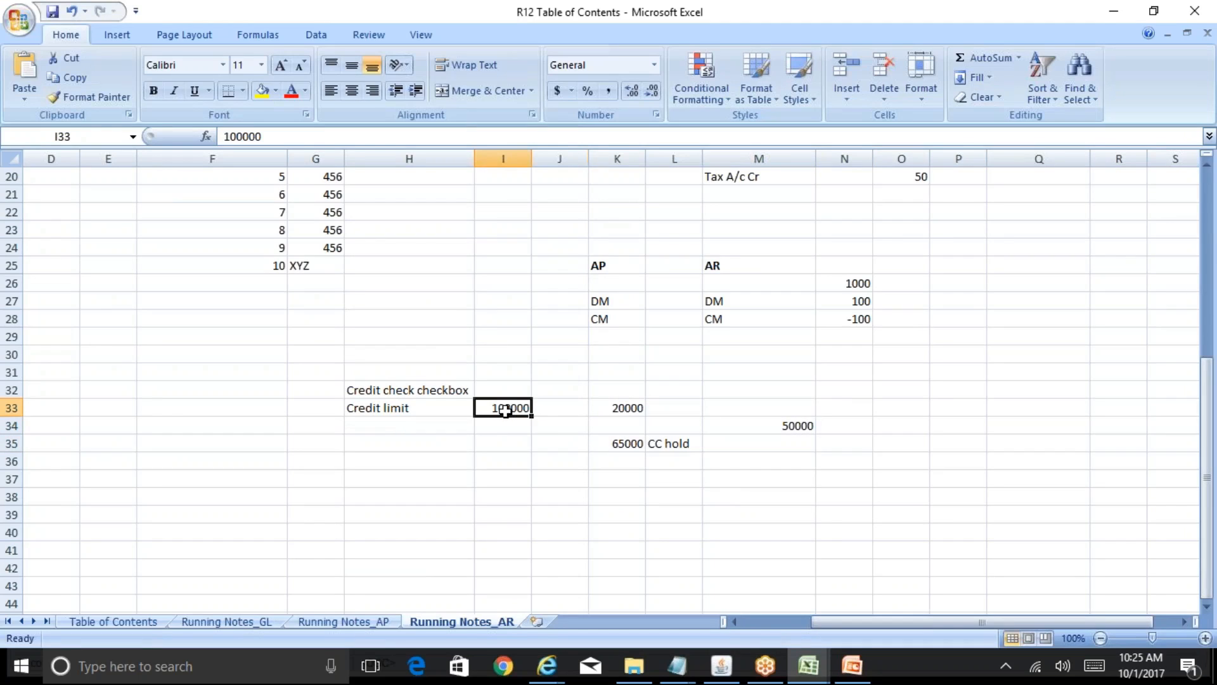
click(623, 443)
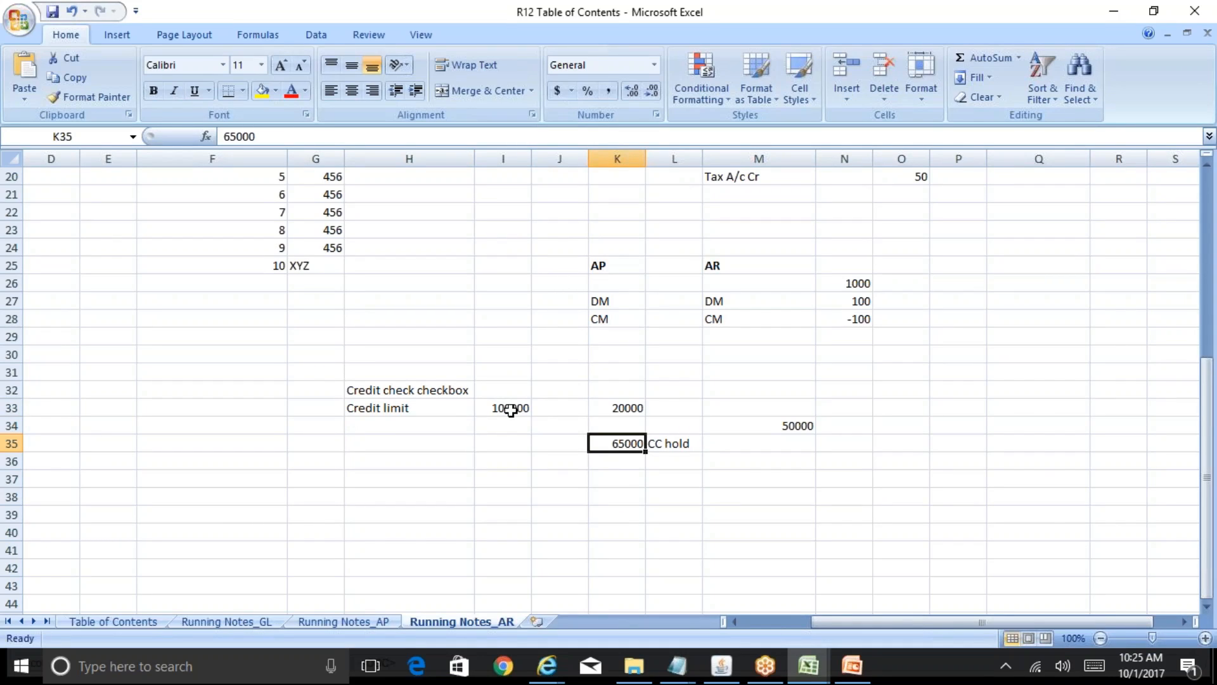
mouse_move(547, 666)
click(695, 612)
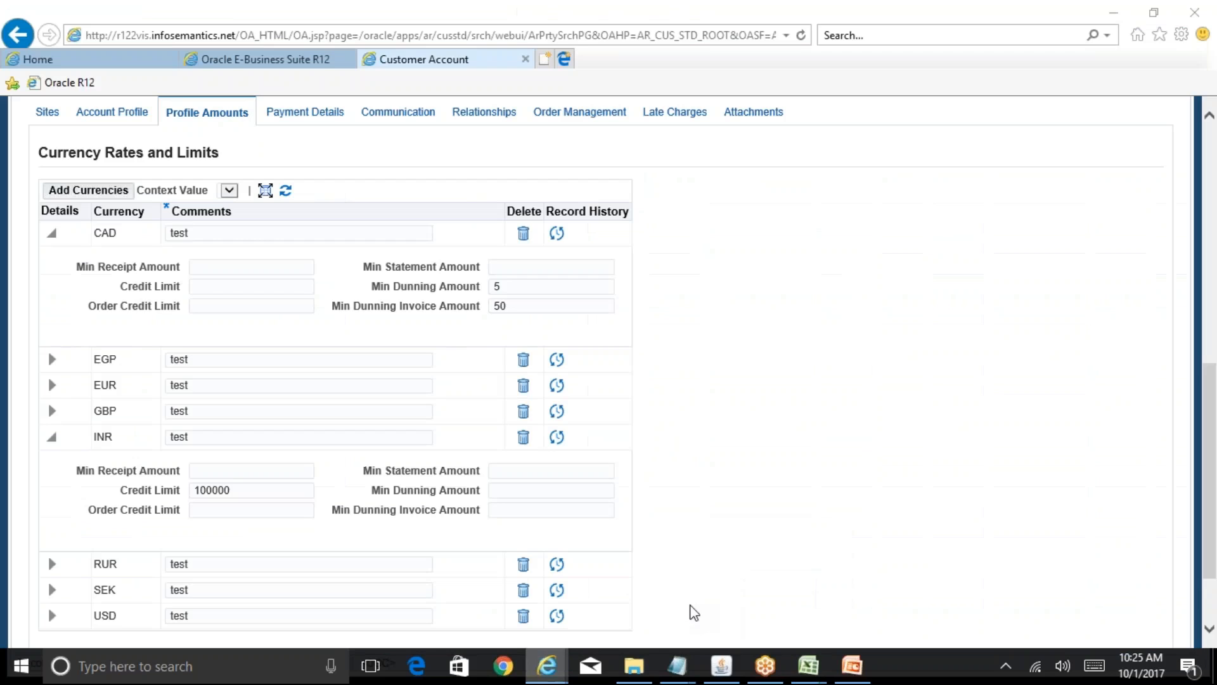
click(266, 491)
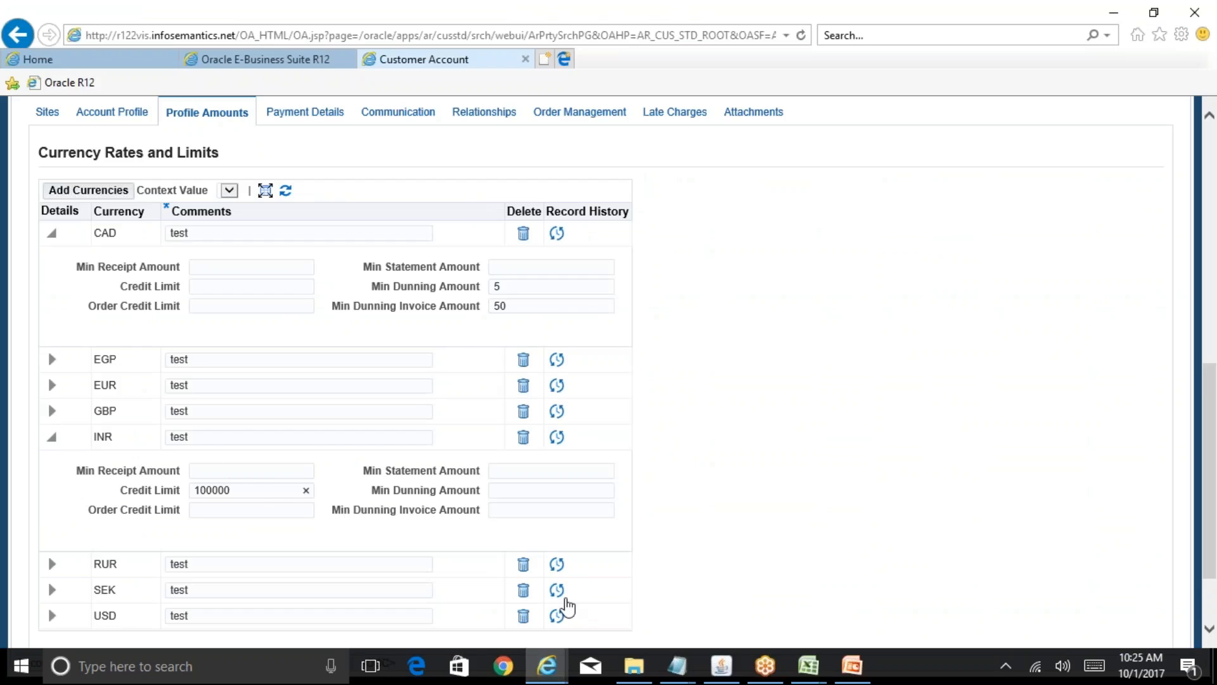
- Change the Running Notes_AR credit limit in I33 to 200000
mouse_move(798, 656)
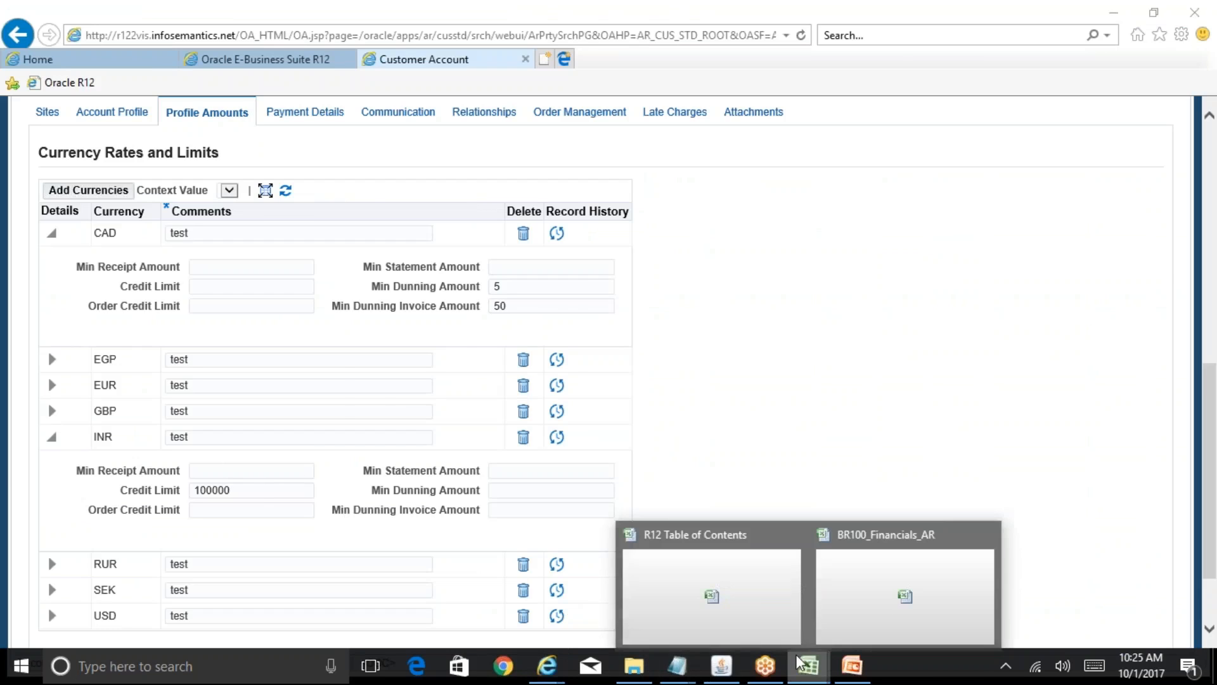
click(712, 596)
click(506, 409)
text(2)
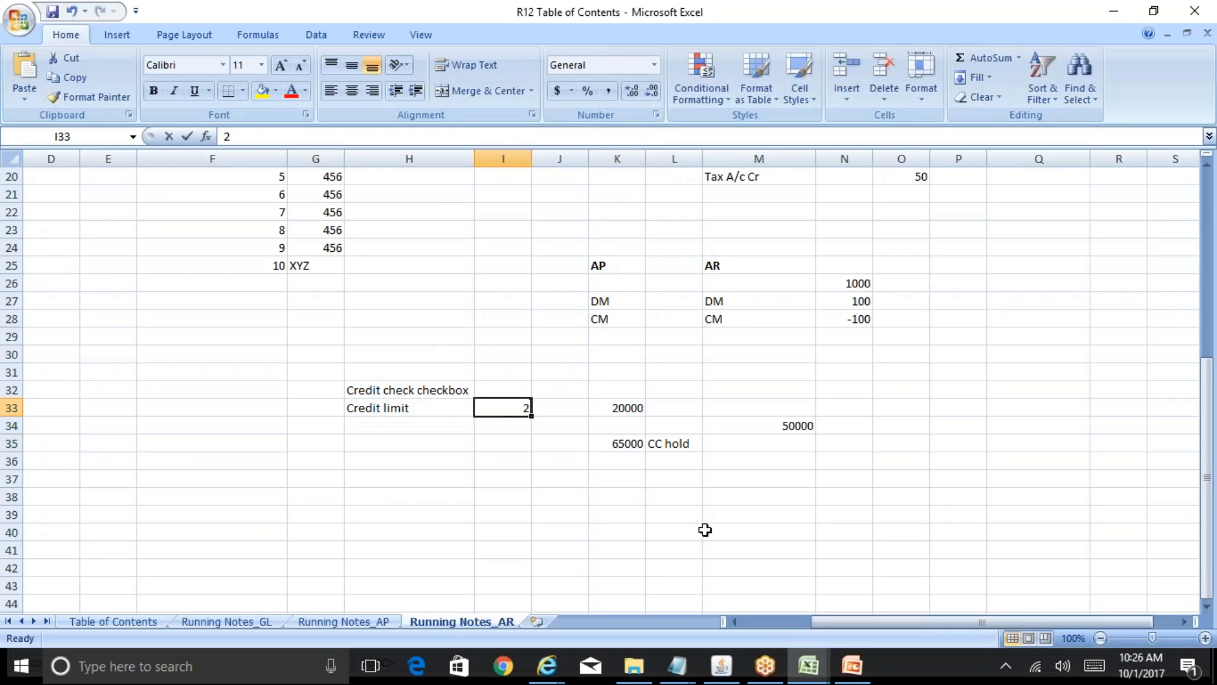
text(00000)
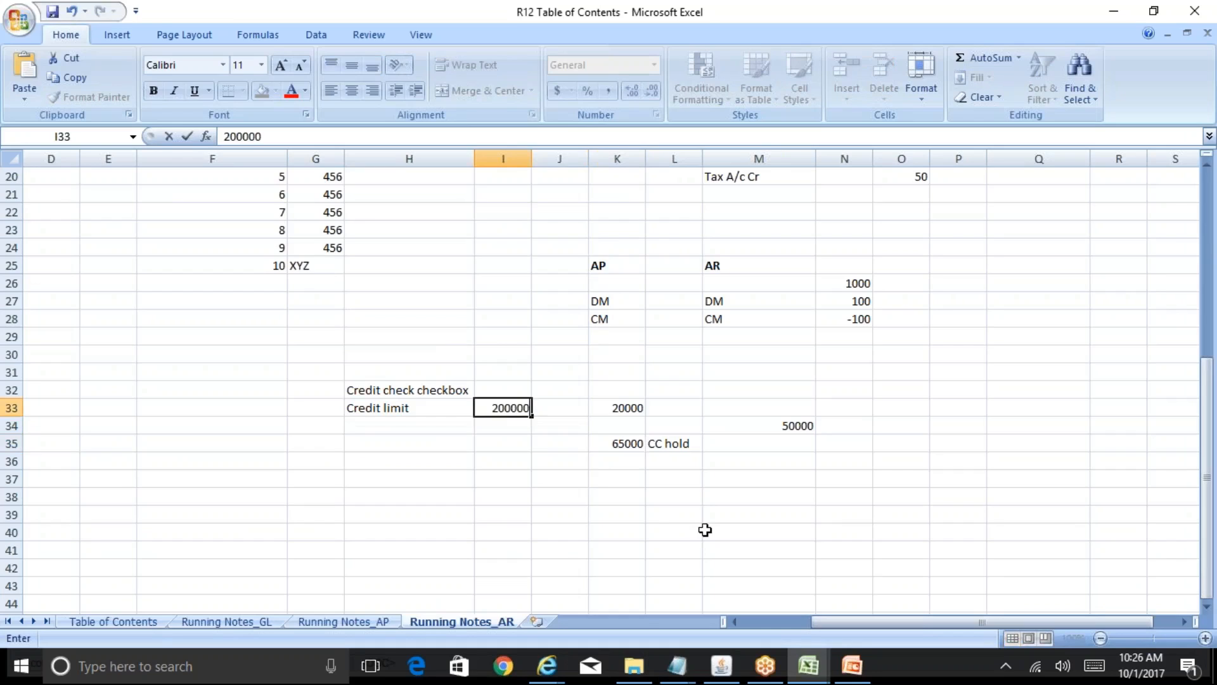
key(Right)
key(Right)
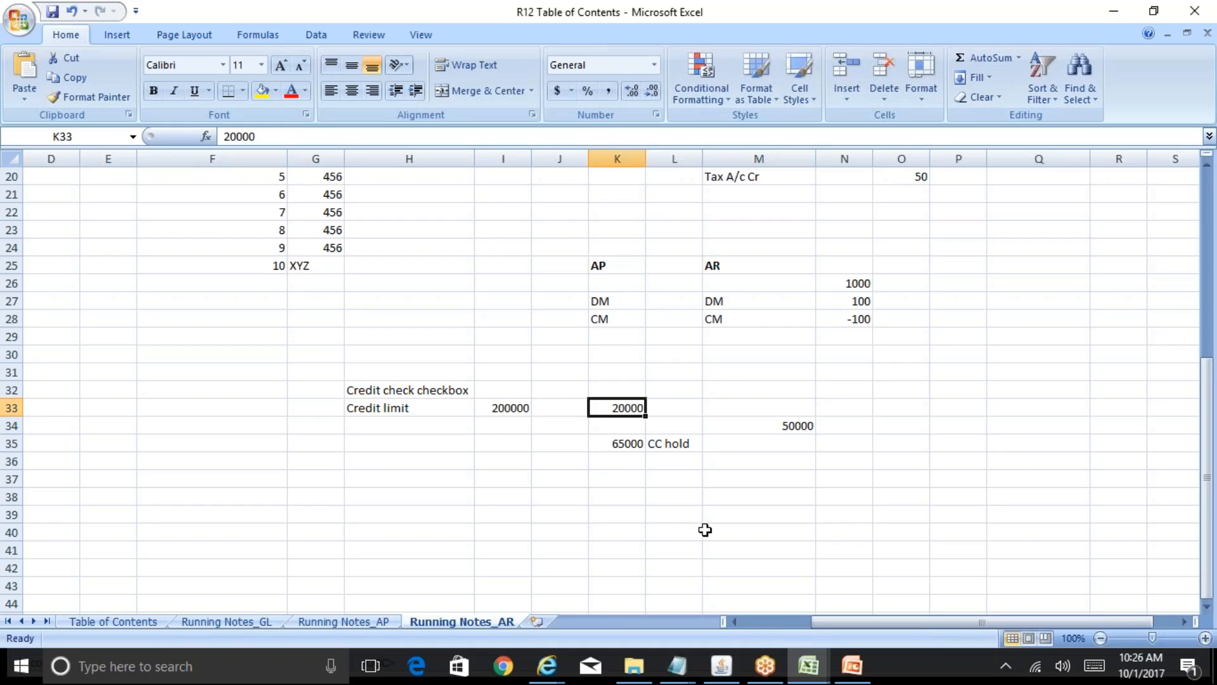
- Clear the CC hold note in L35 and select the example amounts block K32:M36
key(Down)
key(Down)
key(Right)
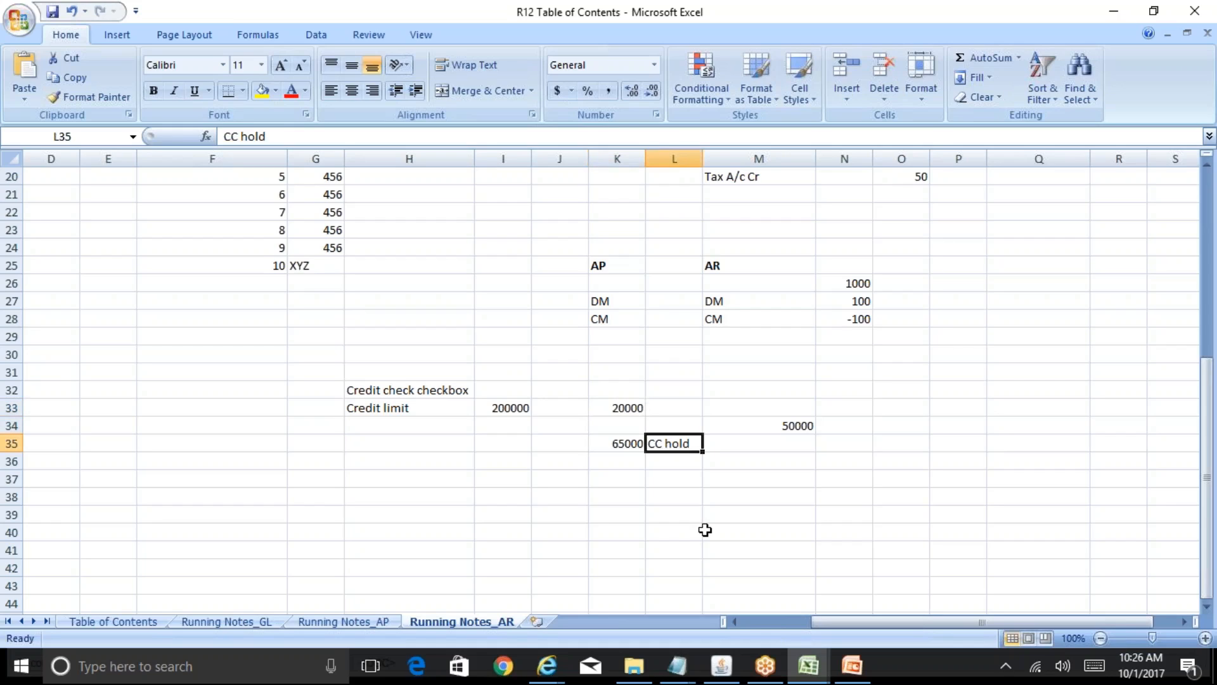
key(Delete)
drag(612, 390, 798, 465)
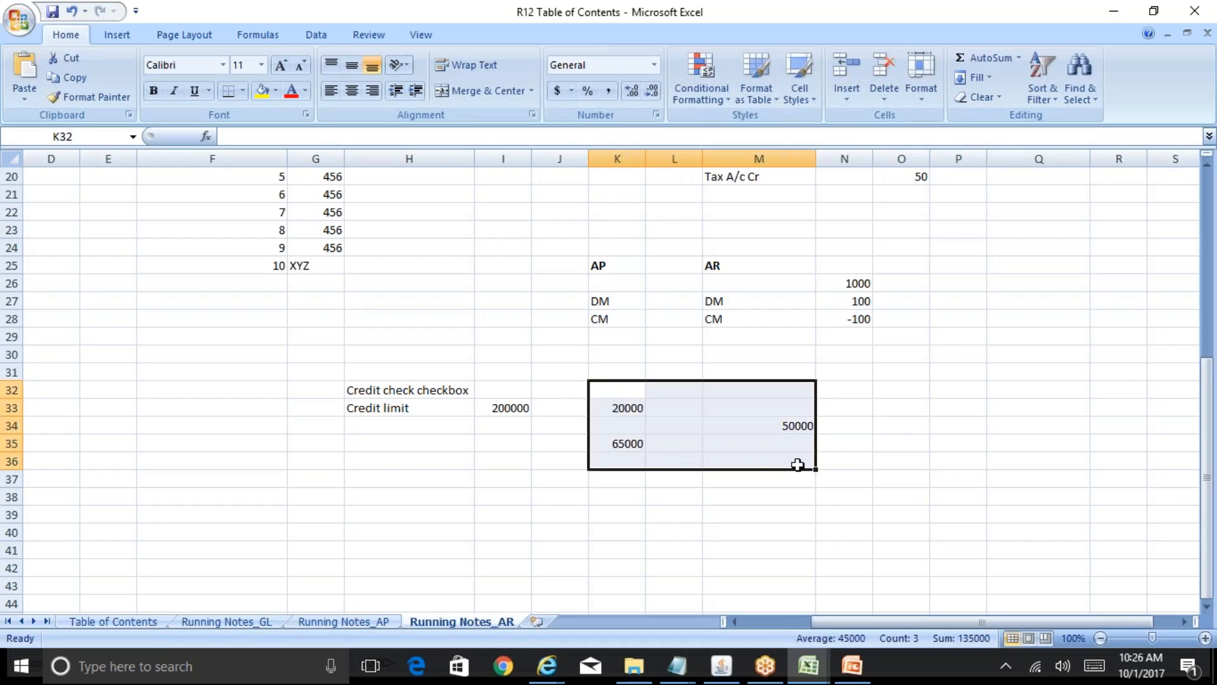
click(500, 407)
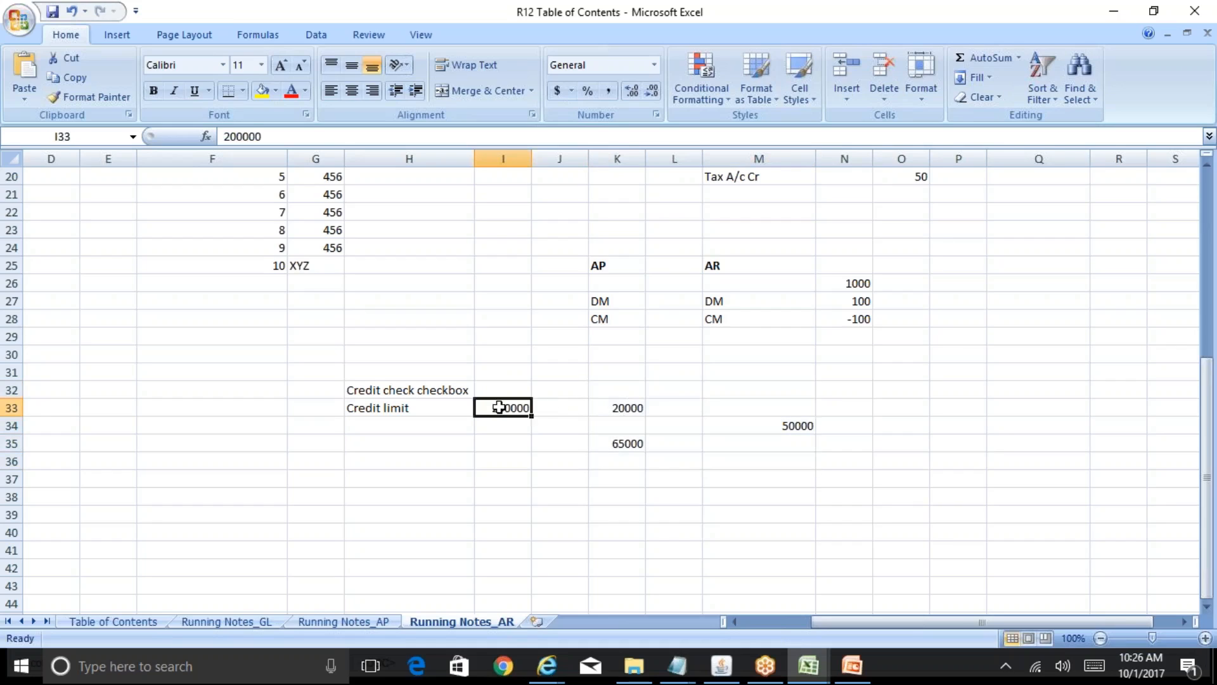
drag(629, 389, 781, 466)
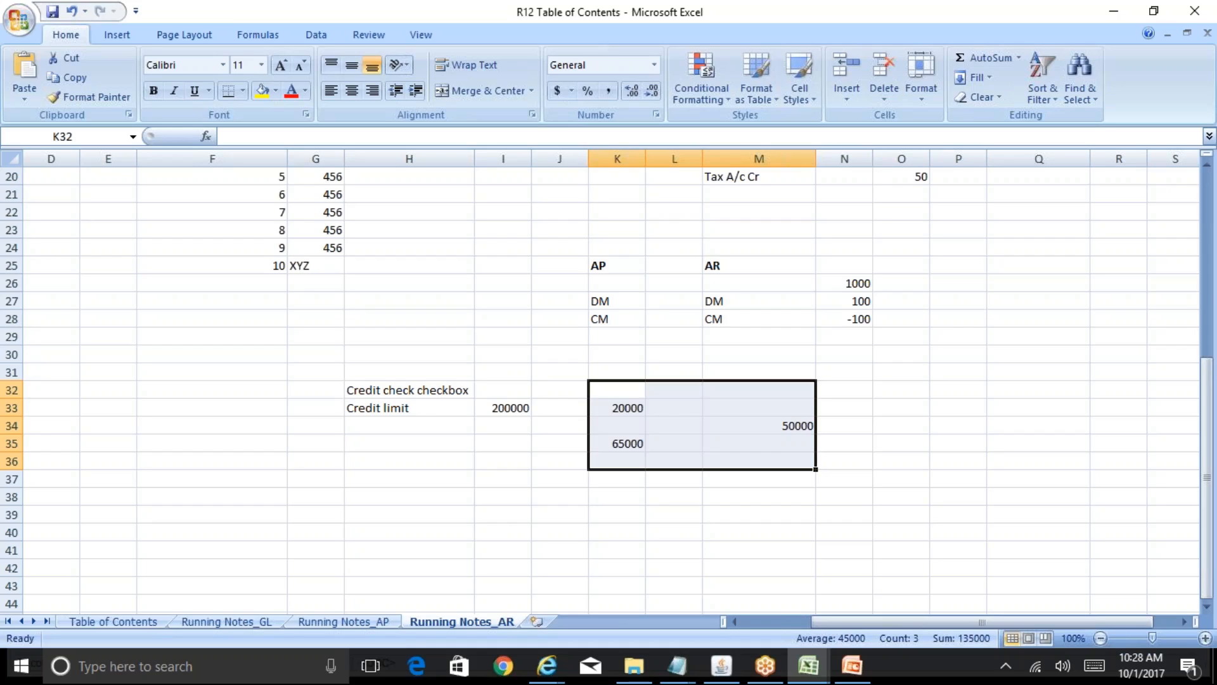
- Return to the Update Account 75094 page, check the INR credit limit, and scroll to the top
click(561, 669)
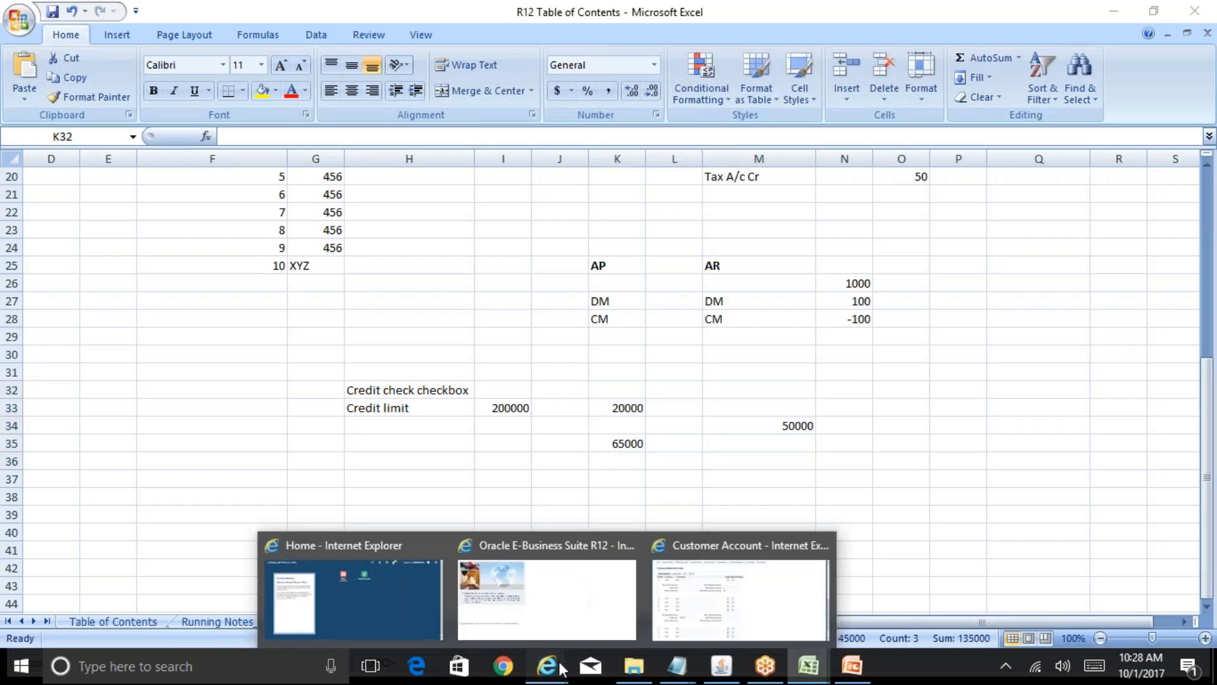
click(766, 623)
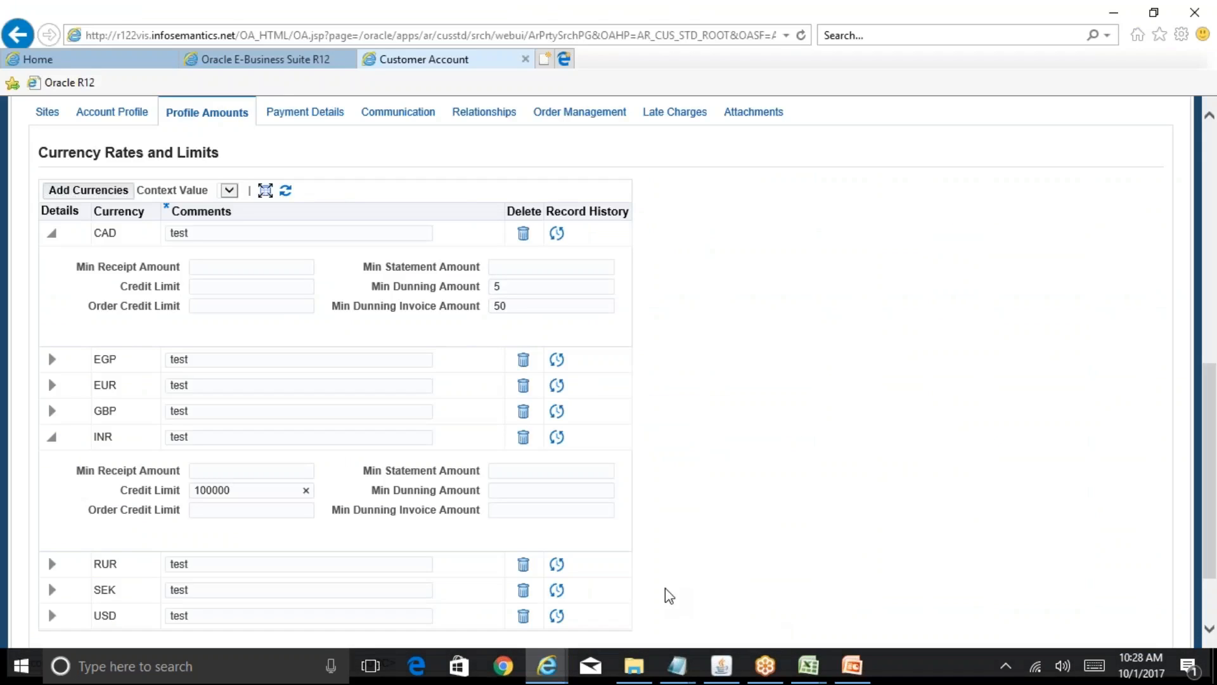
click(273, 491)
drag(1215, 402, 1215, 186)
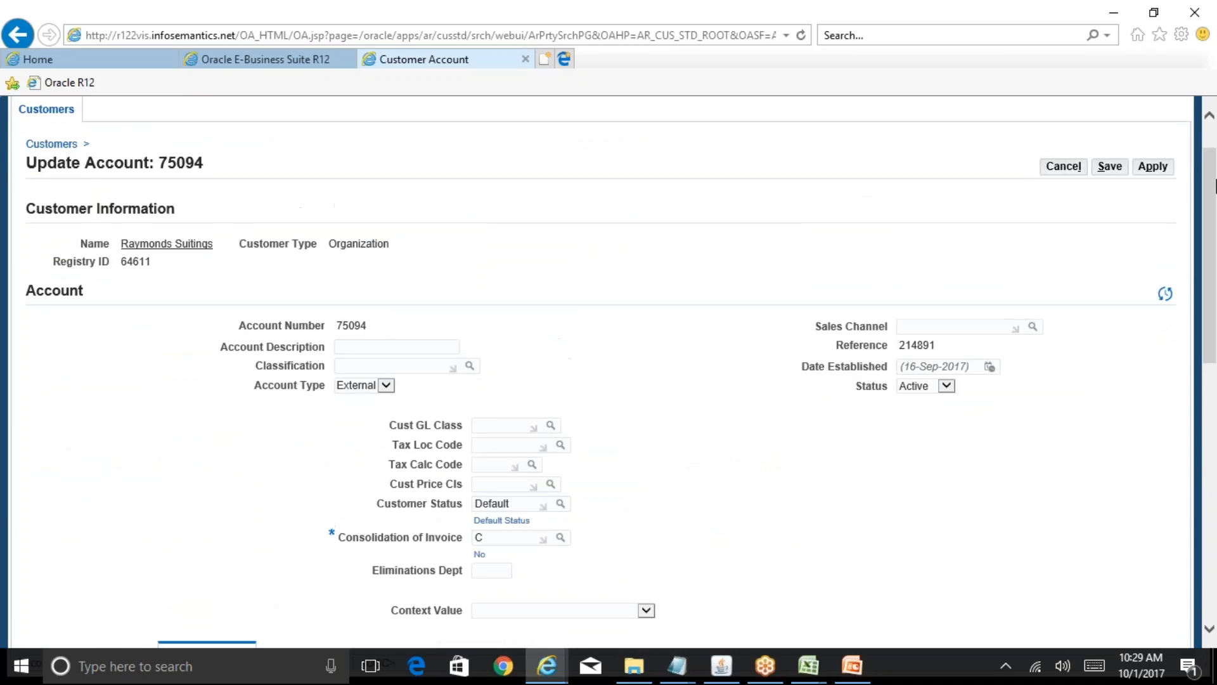